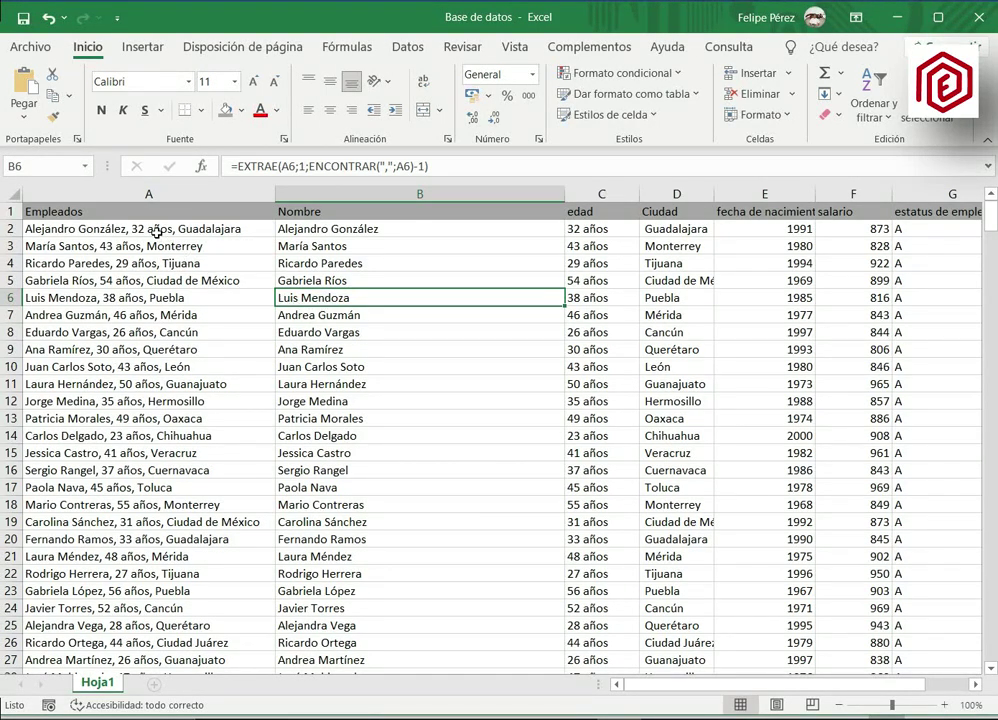
Step: Inspect the combined employee records in column A and the name formula in B2
left_click(150, 194)
left_click(136, 265)
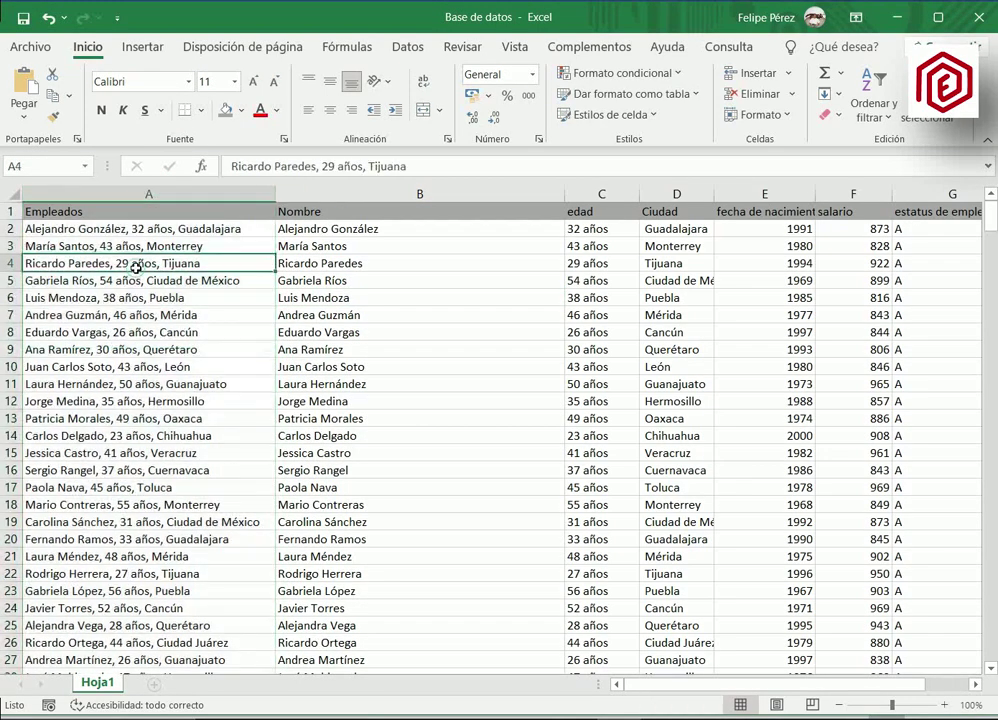
left_click(134, 228)
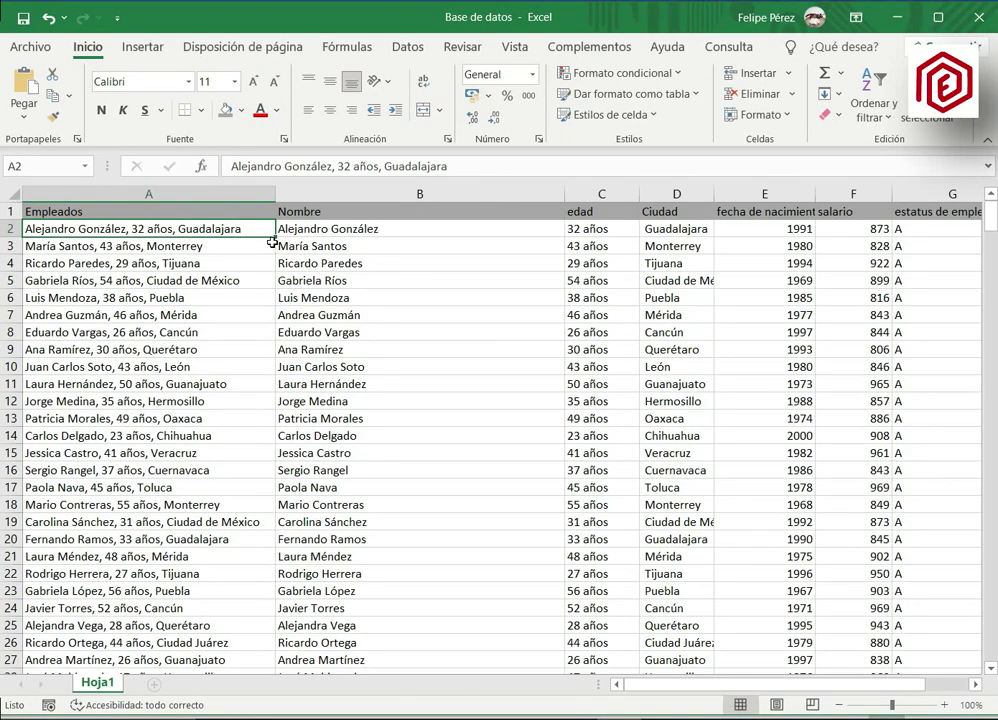
left_click(324, 229)
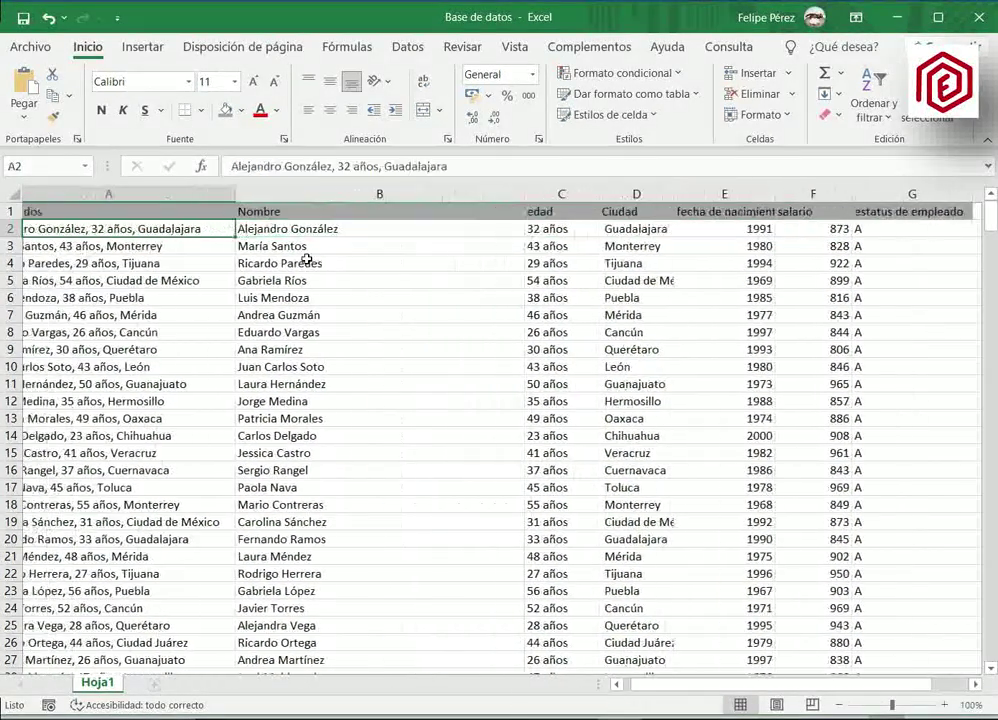
key("Down")
key("Right")
key("Left")
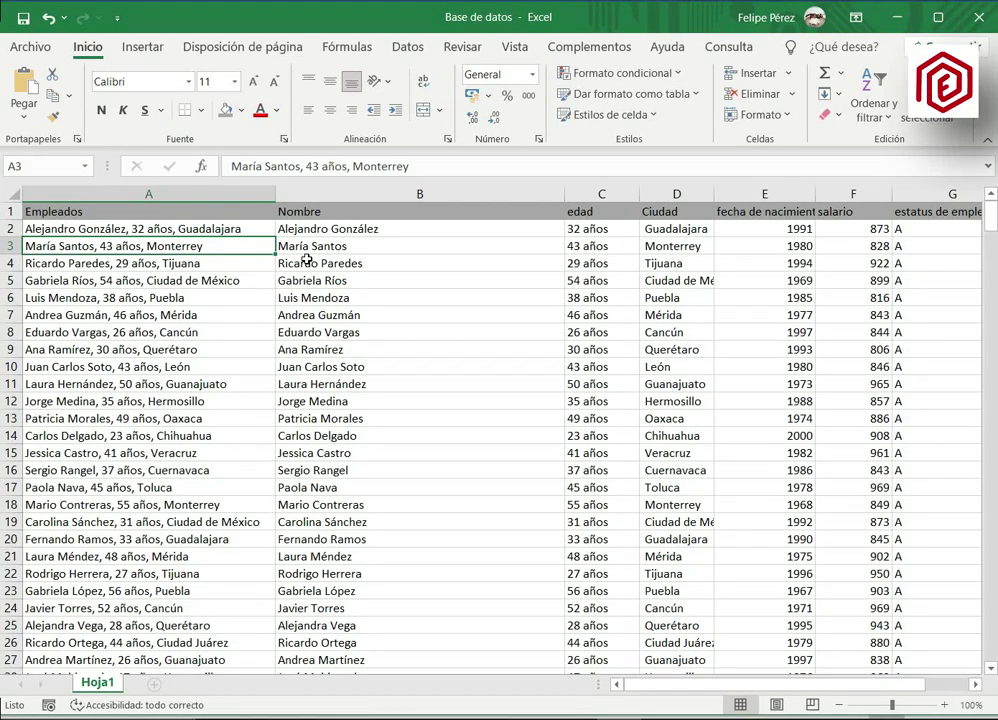
Step: Select B2 through G down to the last data row and delete the contents
key("Up")
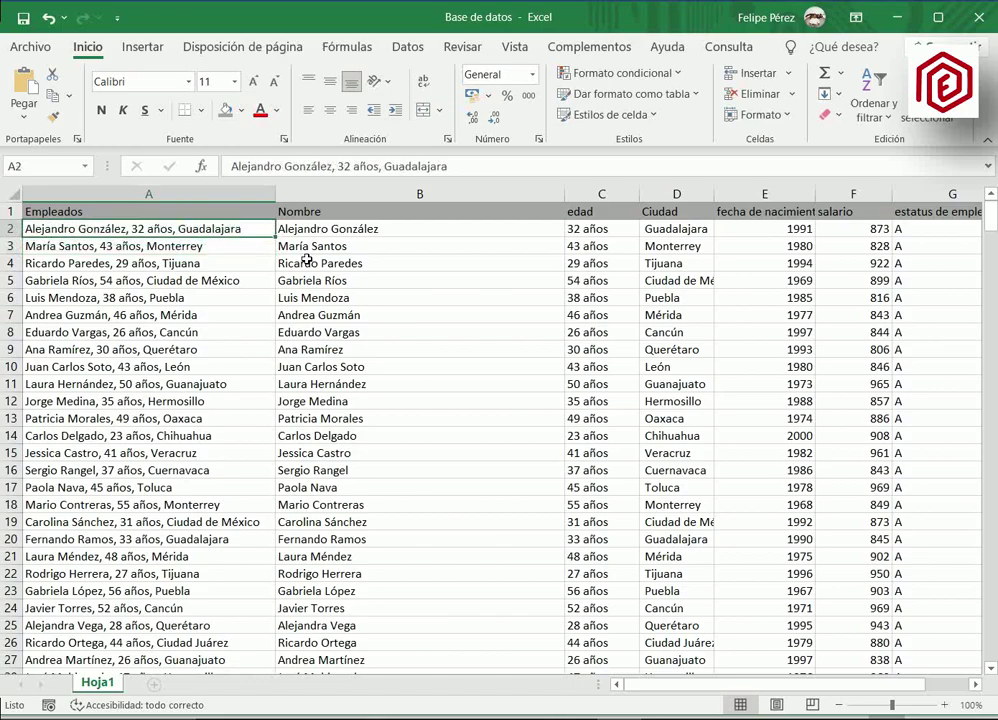
key("Right")
key("shift+Right")
key("shift+Right")
key("shift+Right")
key("shift+Right")
key("shift+Right")
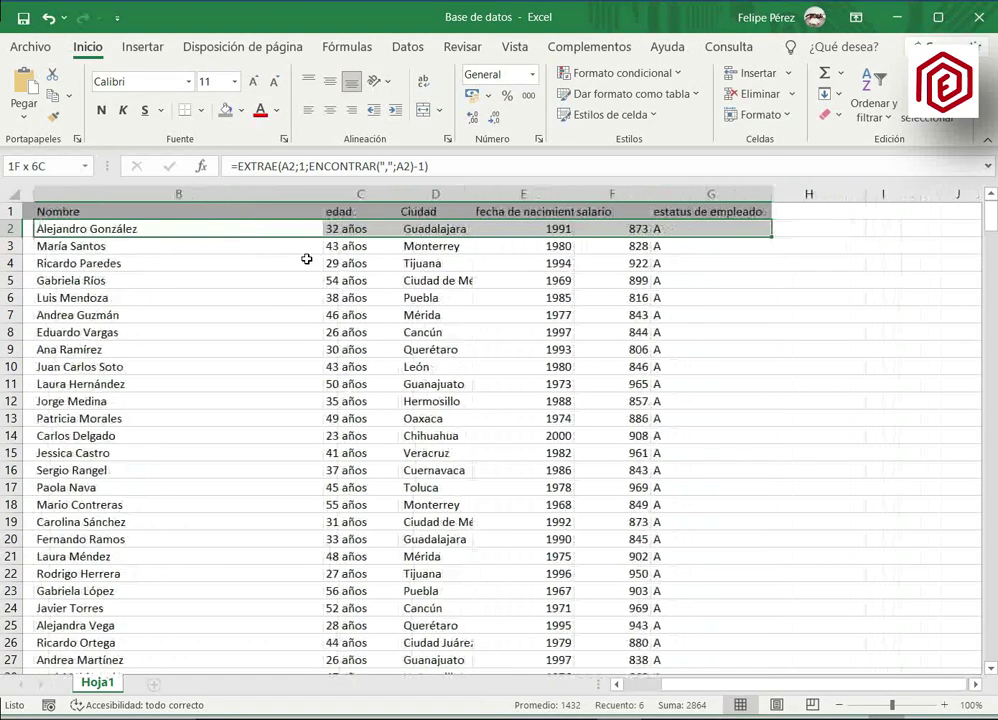
key("ctrl+shift+Down")
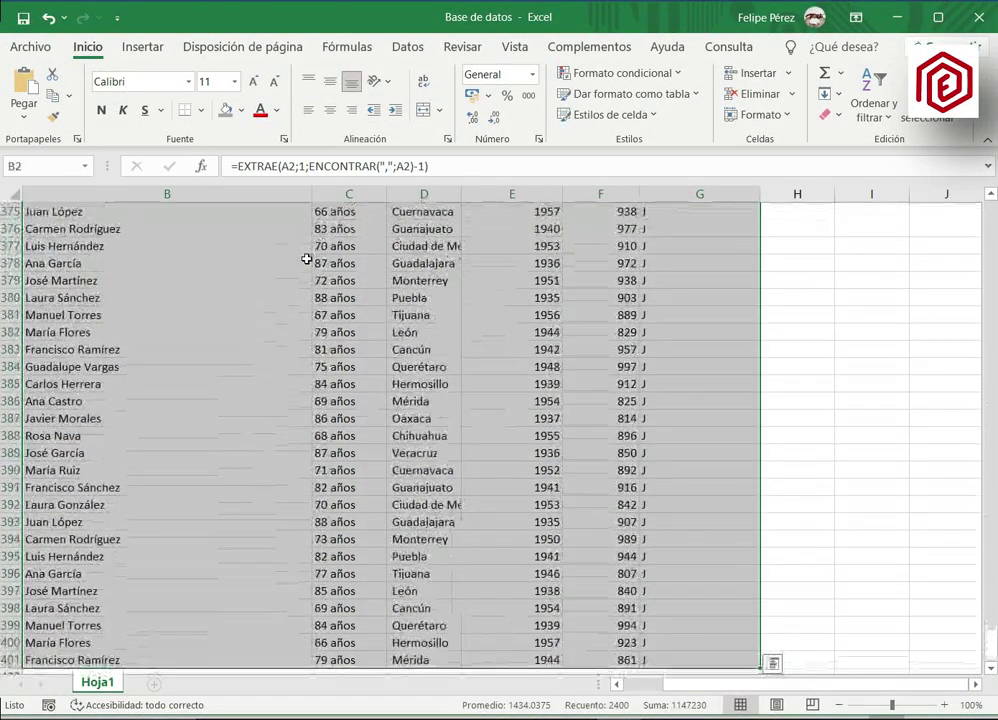
key("Delete")
key("Left")
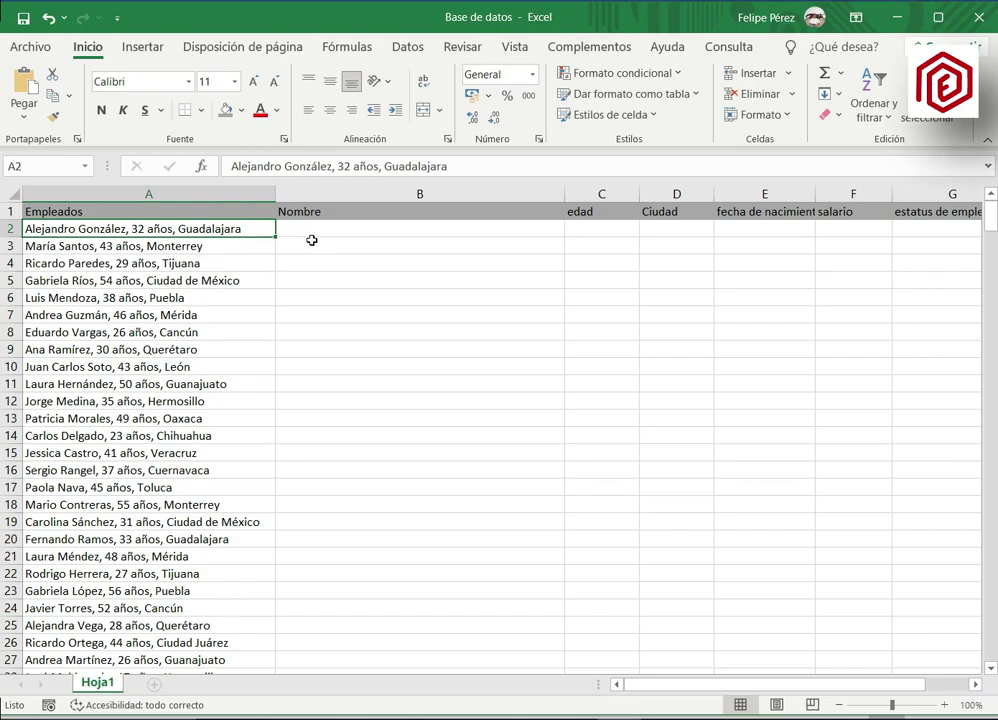
left_click(312, 236)
key("Right")
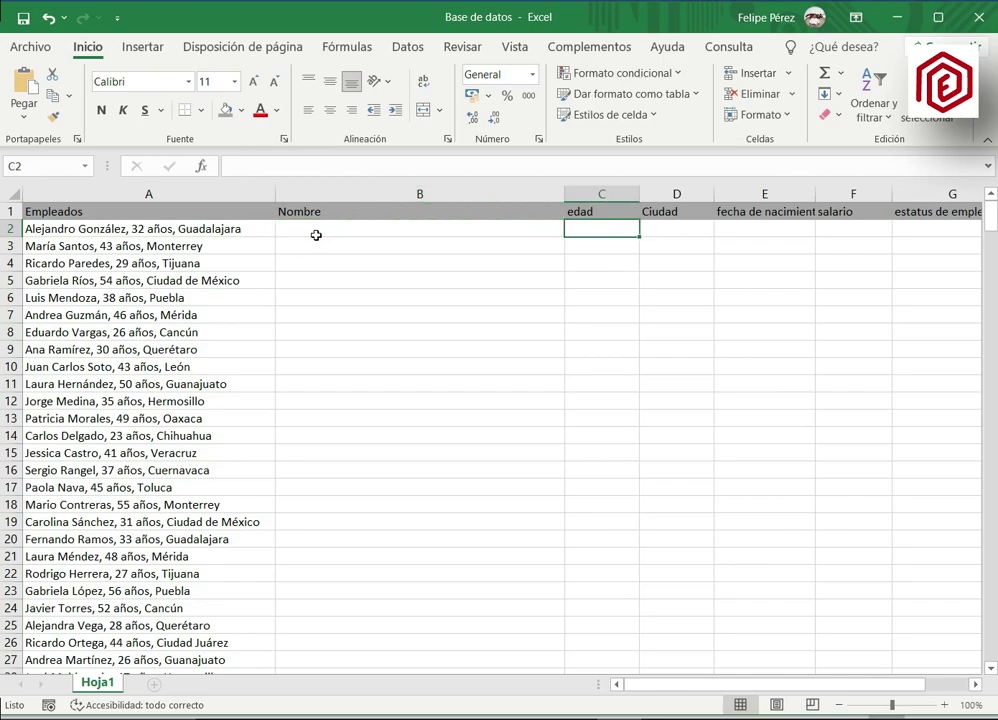
key("Right")
key("Right")
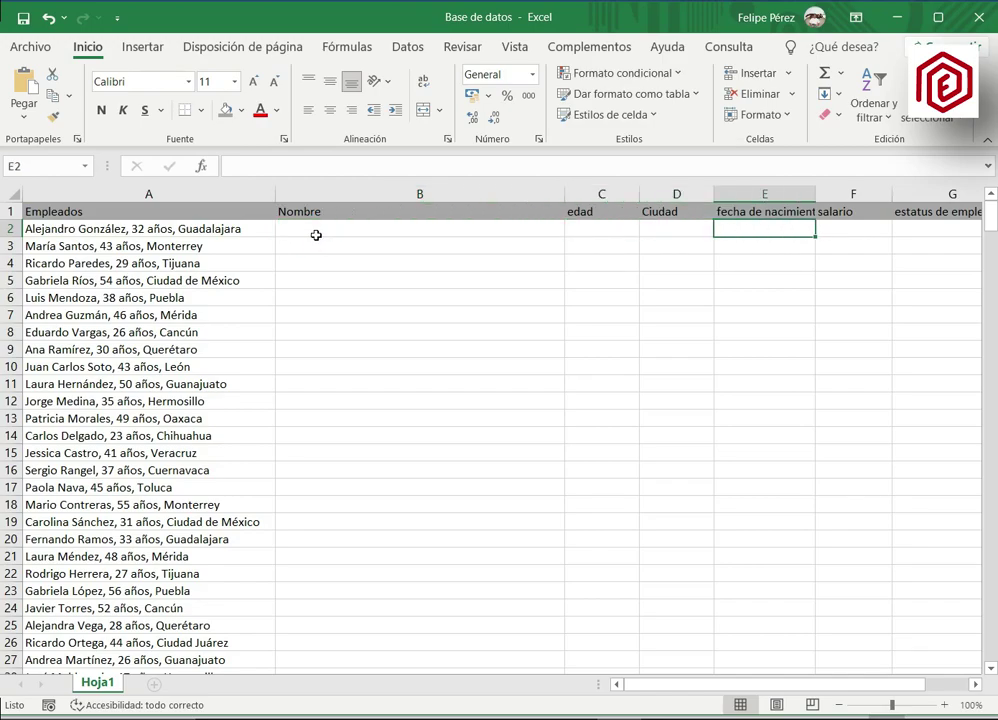
key("Left")
key("Left")
key("Left")
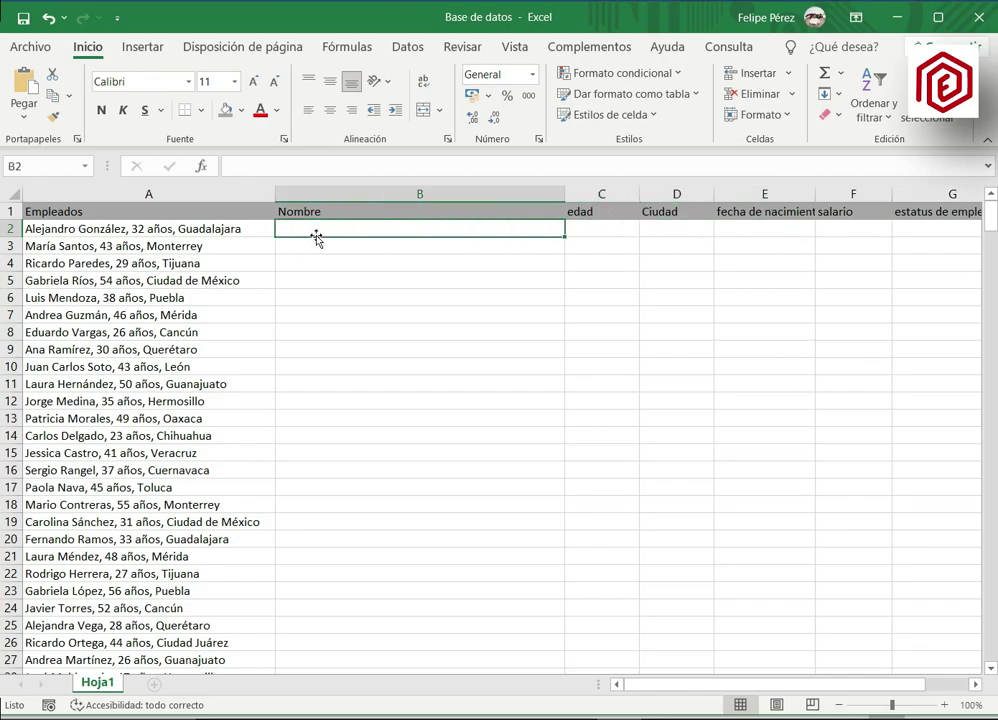
key("Right")
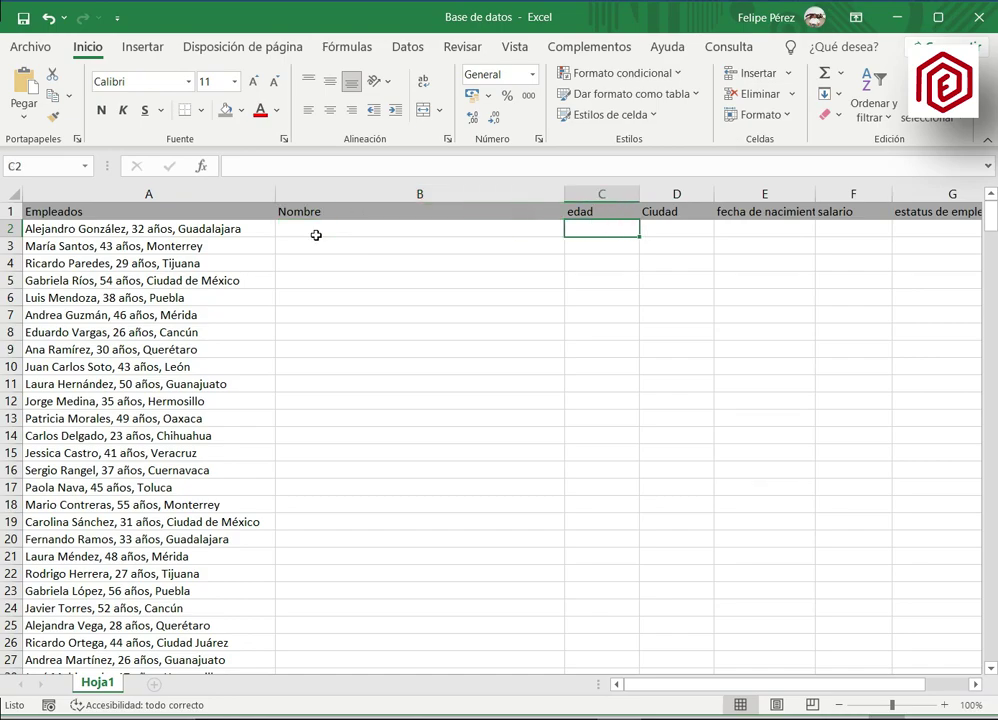
key("Right")
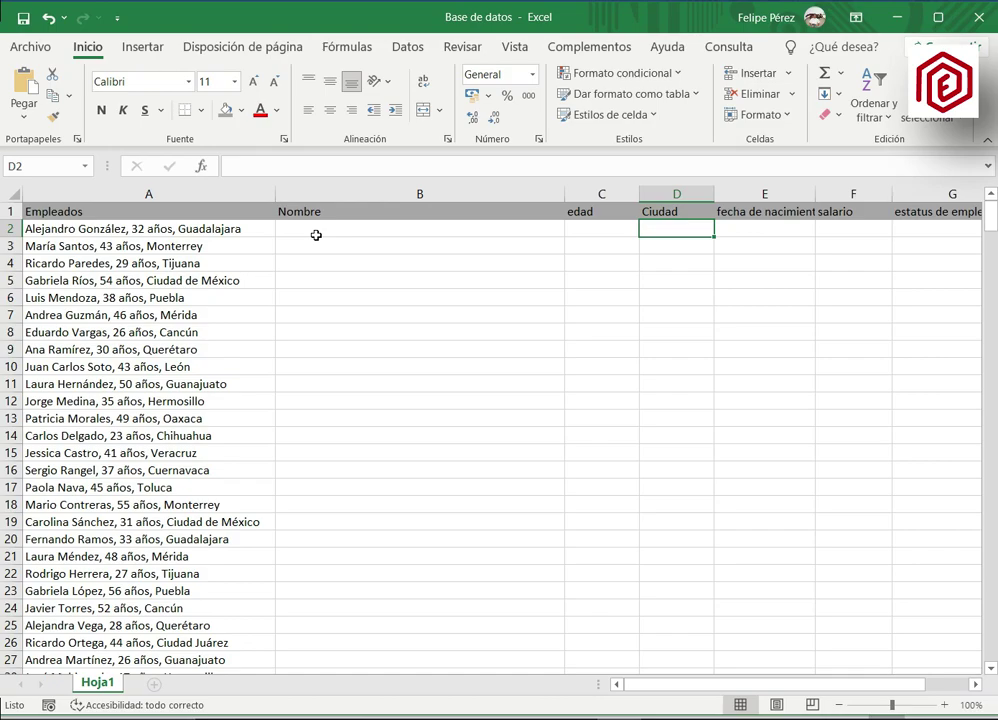
key("Right")
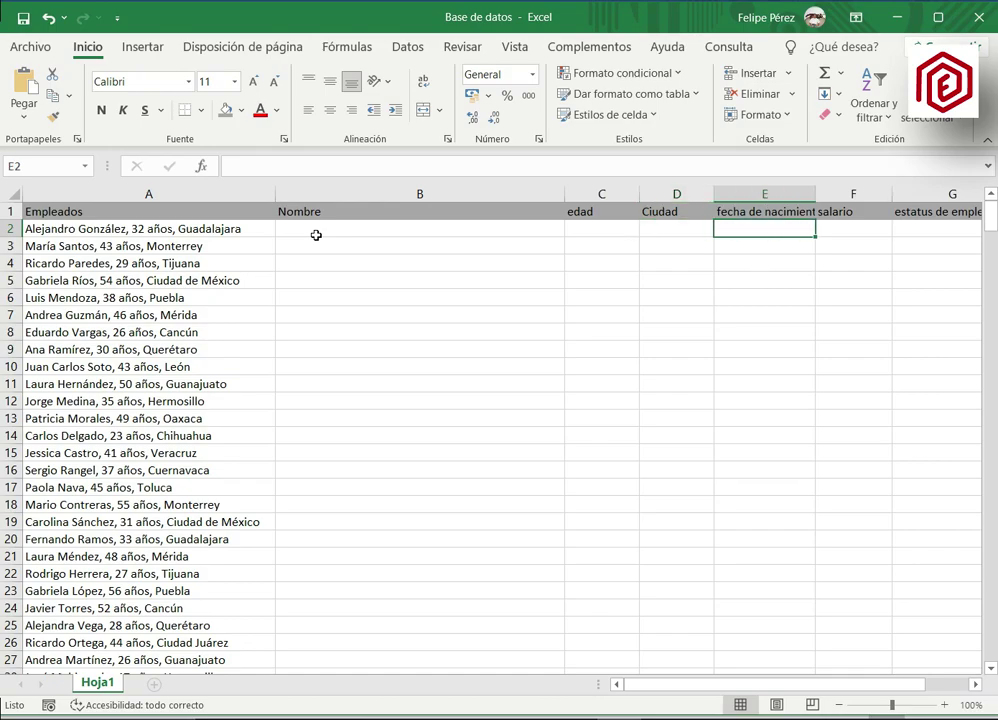
key("Right")
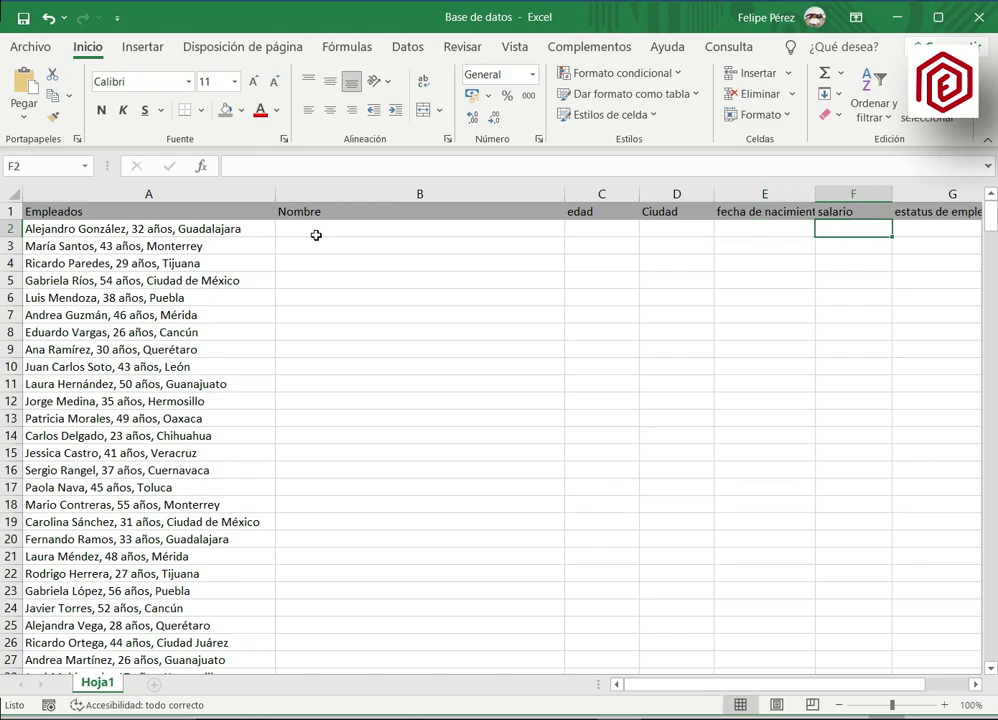
key("Right")
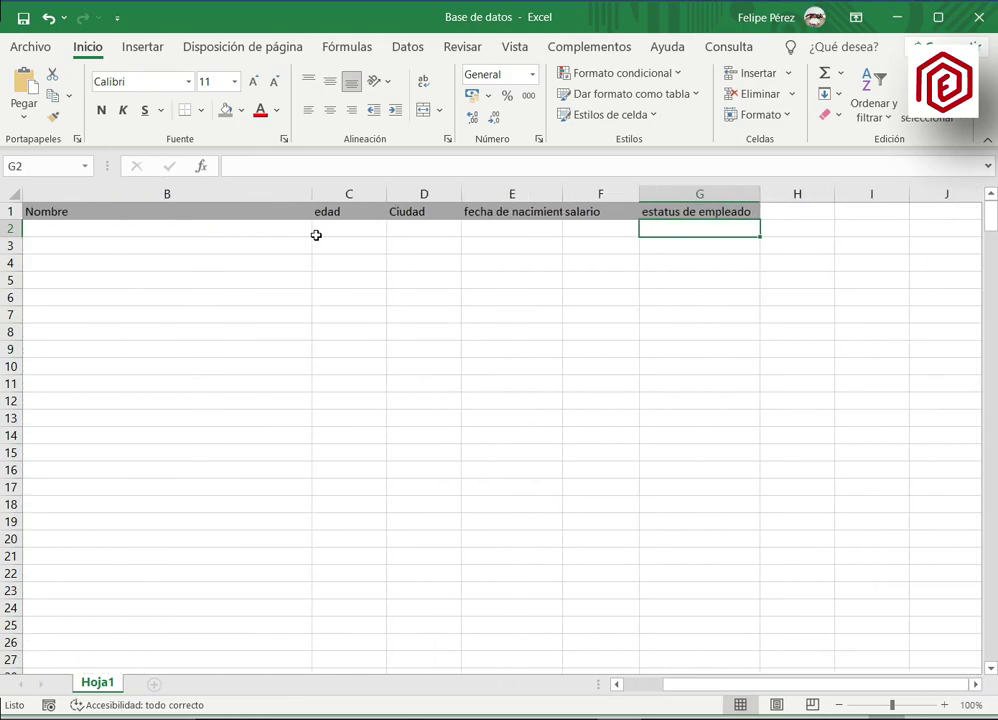
key("Left")
key("Left")
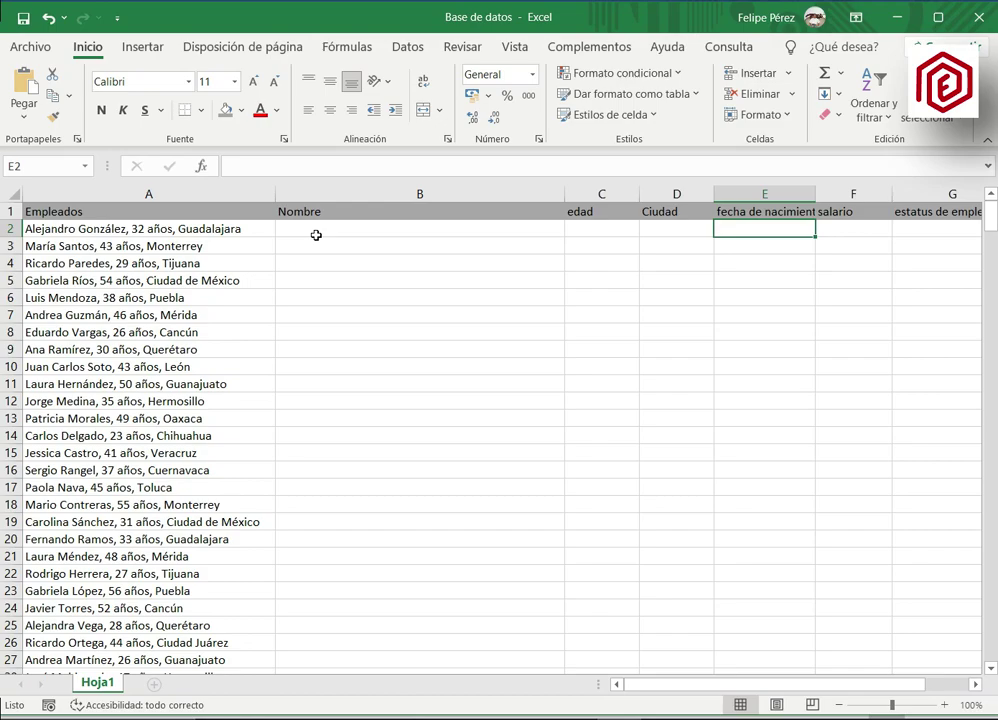
key("Left")
key("Left")
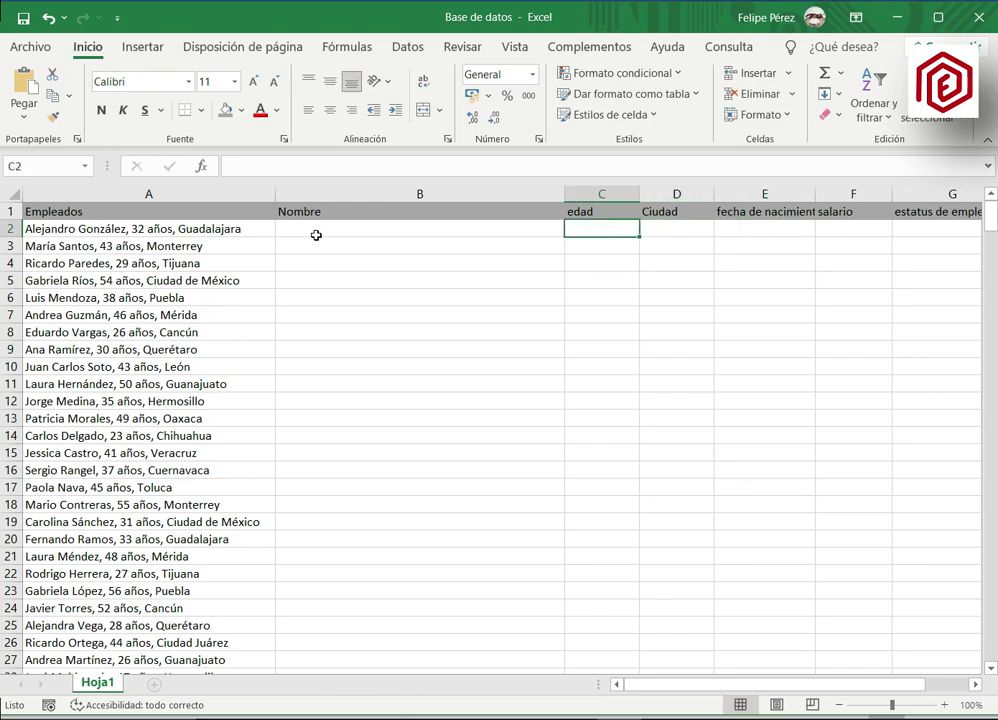
key("Right")
key("Right")
key("Right")
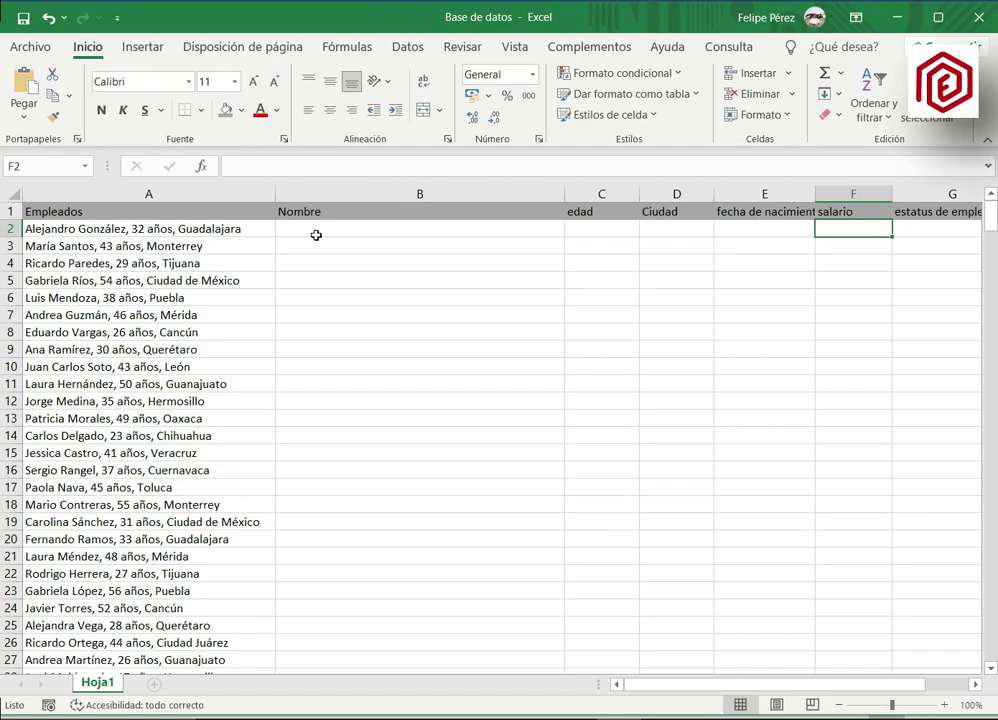
key("Right")
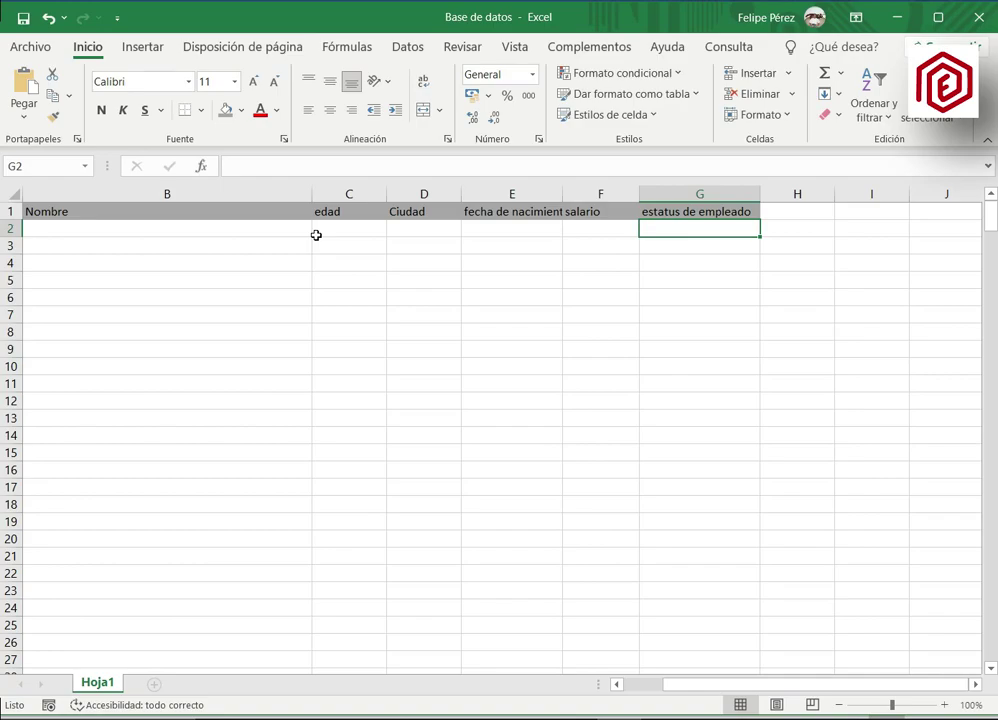
key("Left")
key("Left")
key("Left")
key("Left")
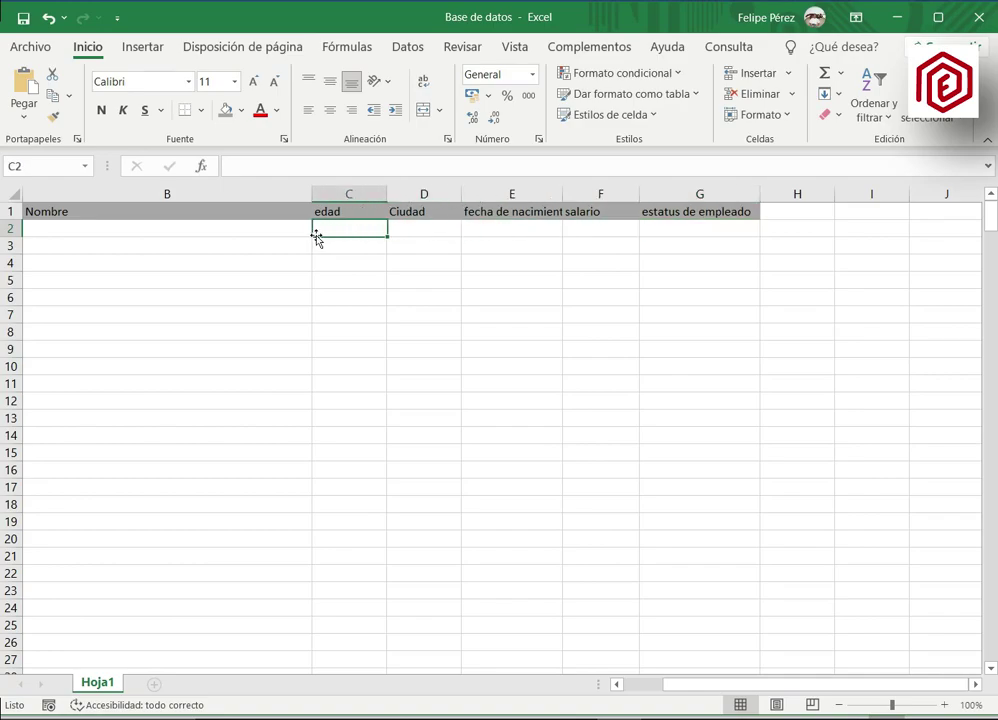
key("Right")
key("Right")
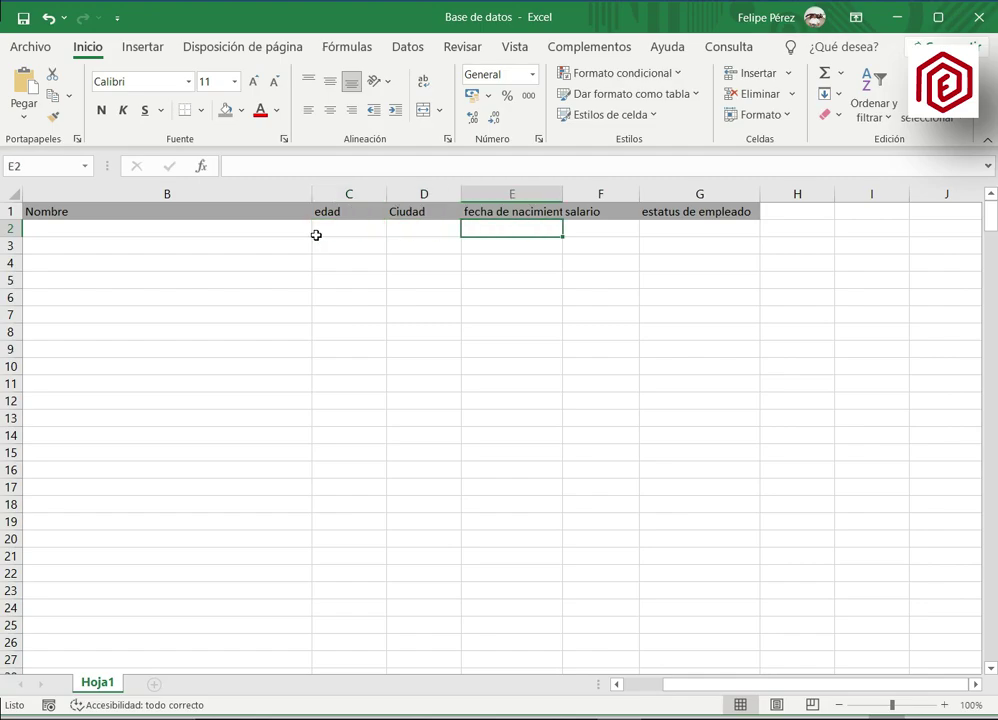
key("Right")
key("Right")
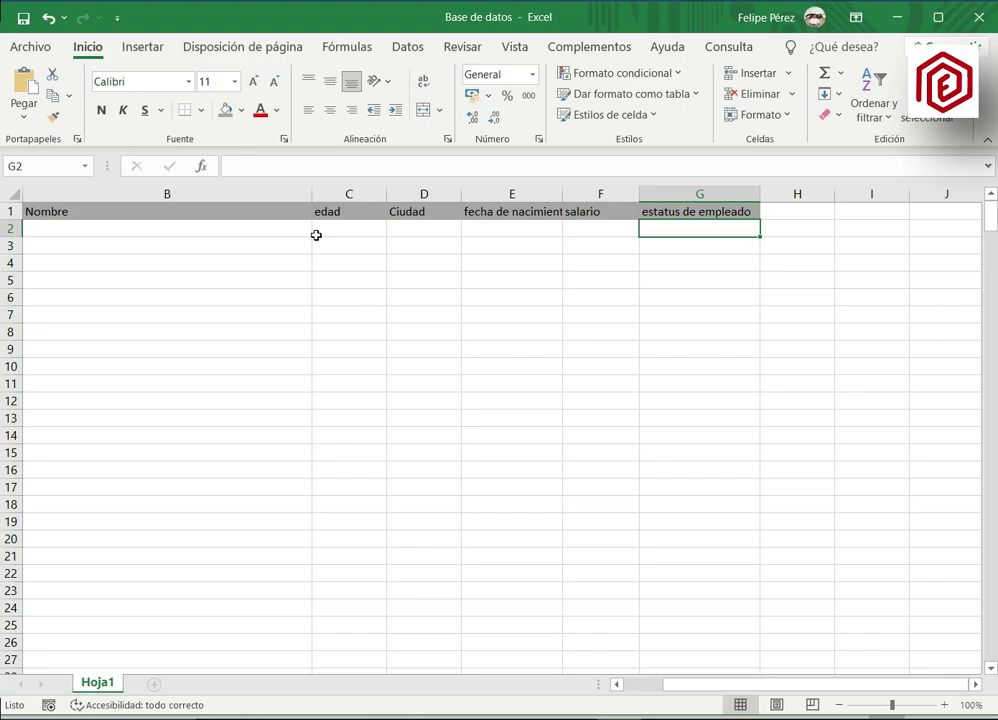
key("Home")
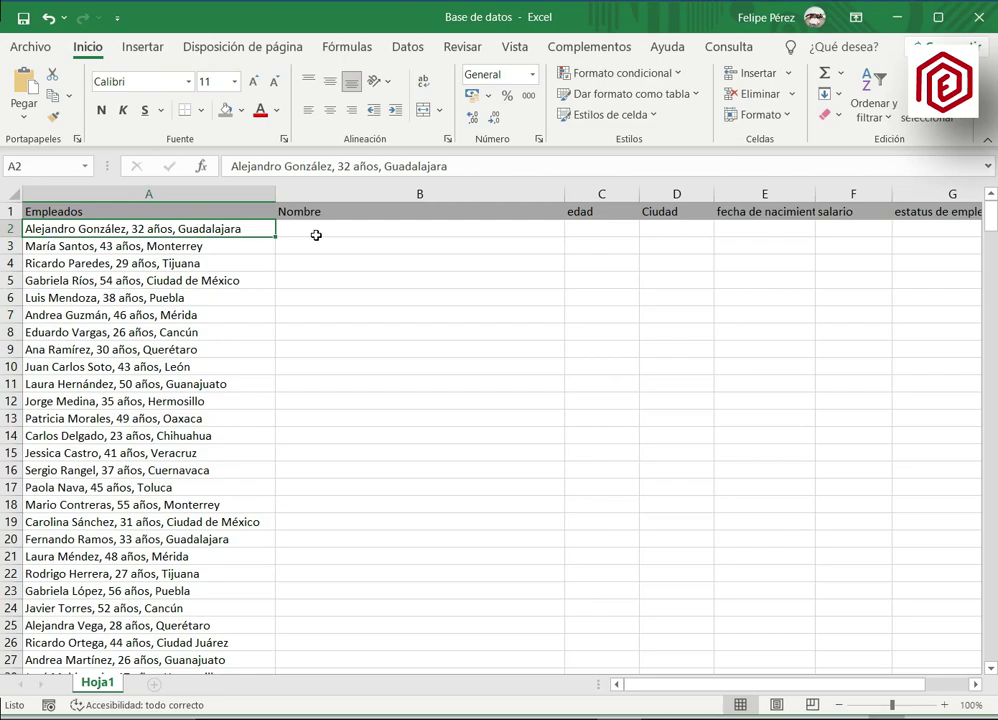
key("Down")
key("Down")
key("Down")
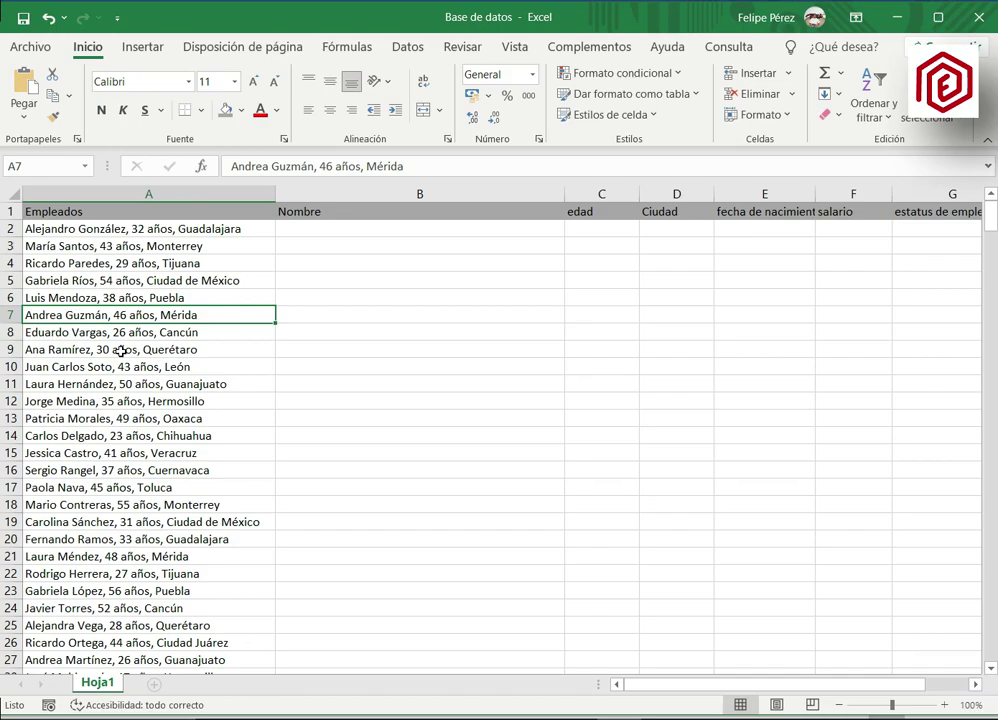
key("Up")
key("Up")
key("Up")
key("Up")
key("Up")
key("Right")
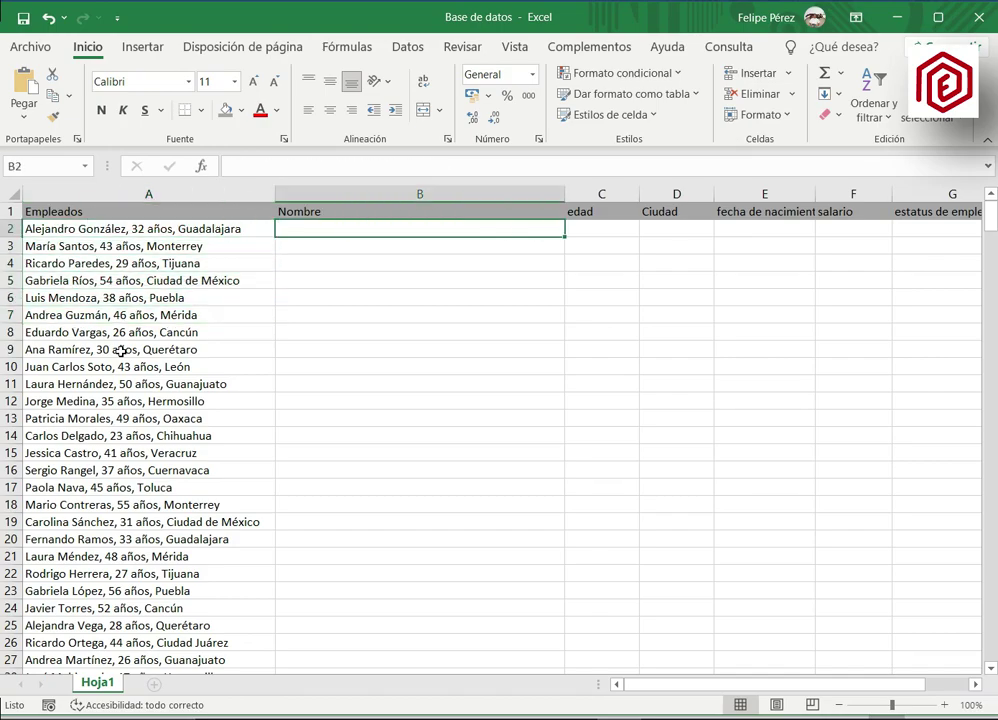
key("Right")
key("Right")
key("Right")
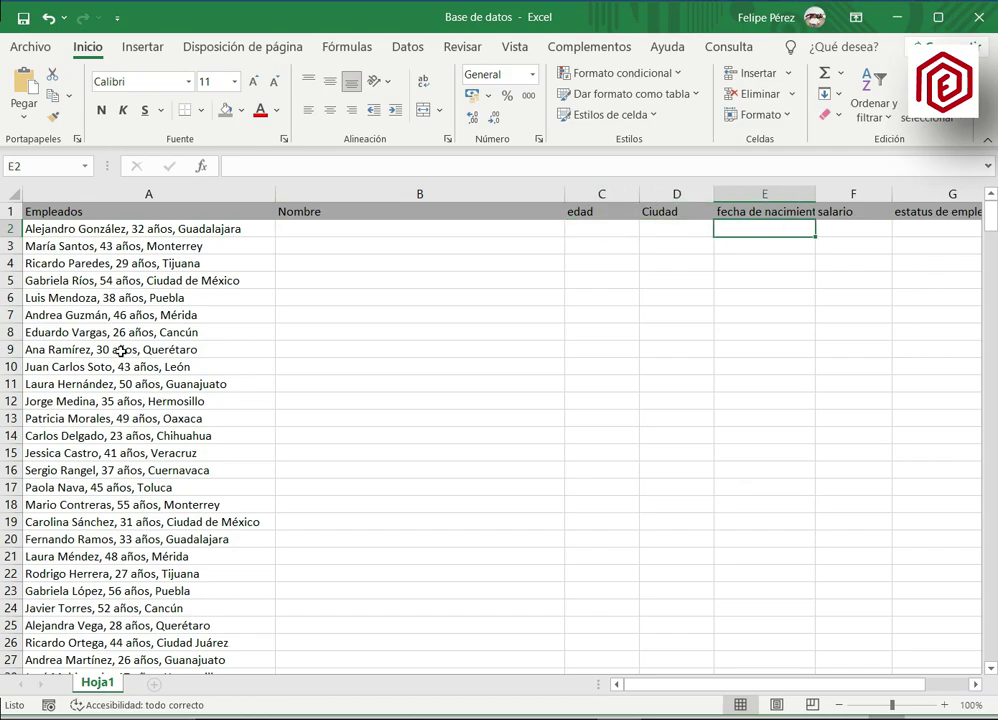
key("Left")
key("Left")
key("Left")
key("Left")
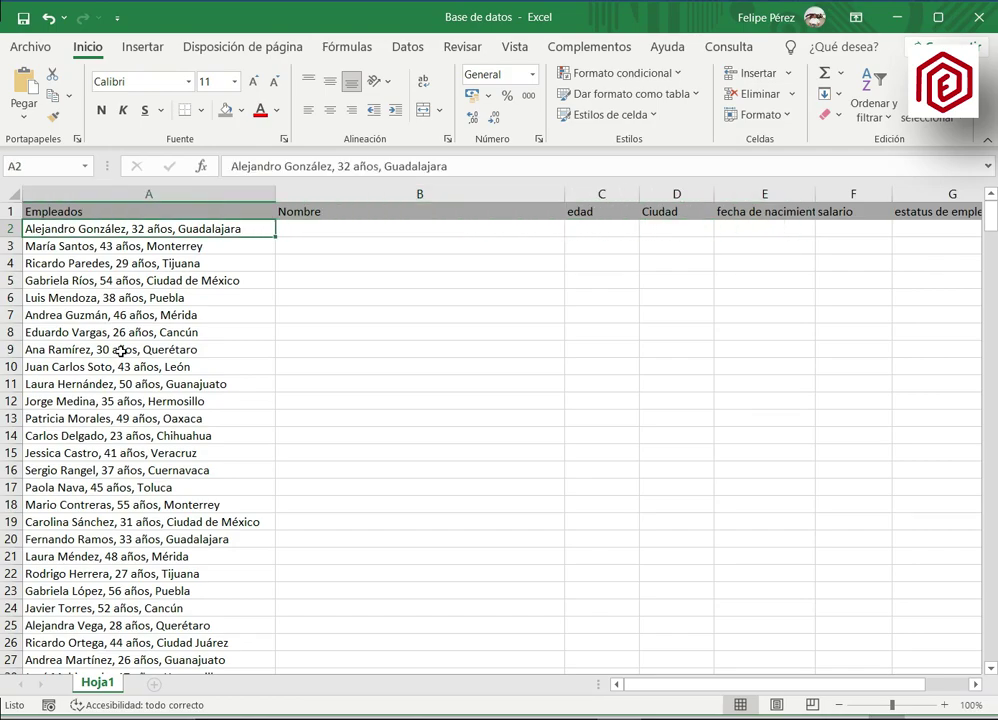
key("shift+Down")
key("shift+Down")
key("shift+Down")
key("shift+Down")
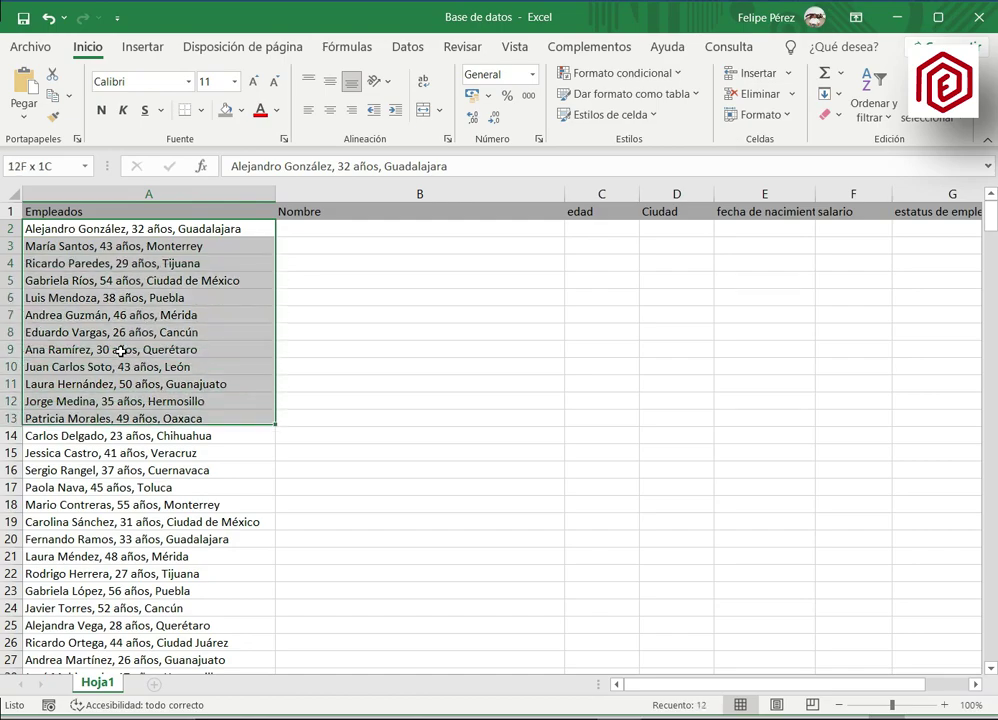
key("Up")
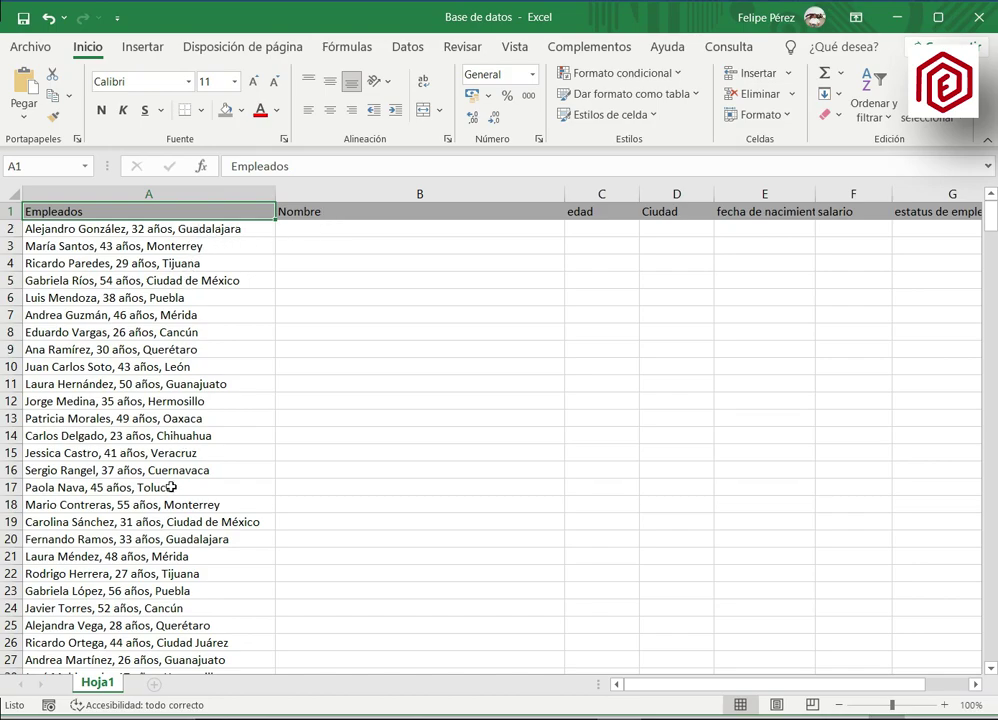
left_click(331, 232)
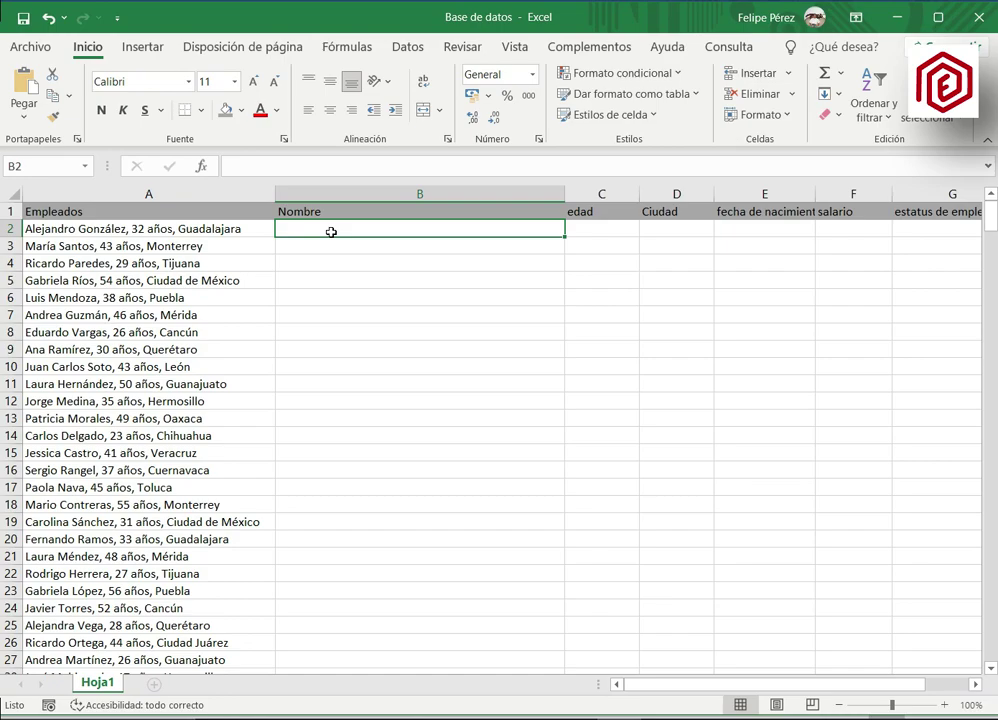
Step: Start B2's name formula as =EXTRAE(A2;1; with the character count still pending
type("=")
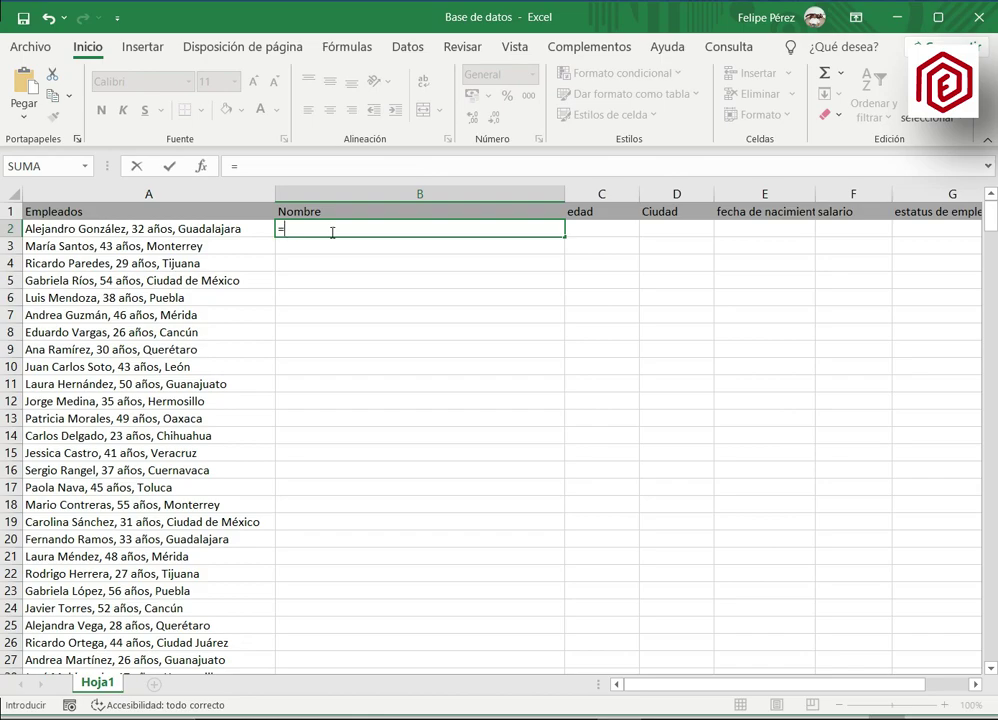
type("EX")
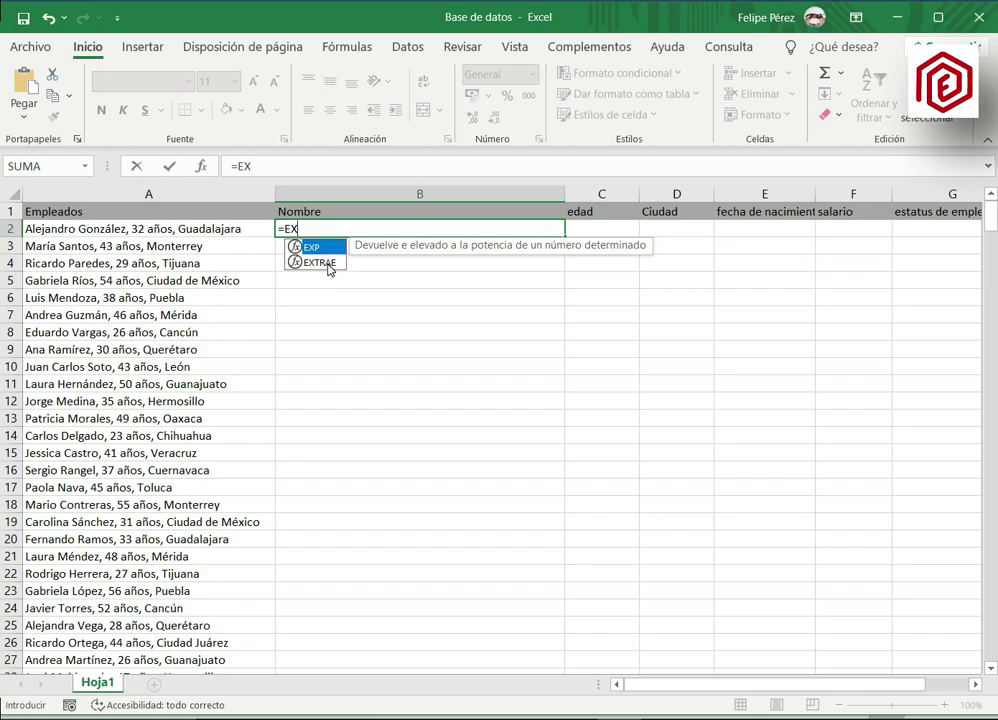
double_click(327, 263)
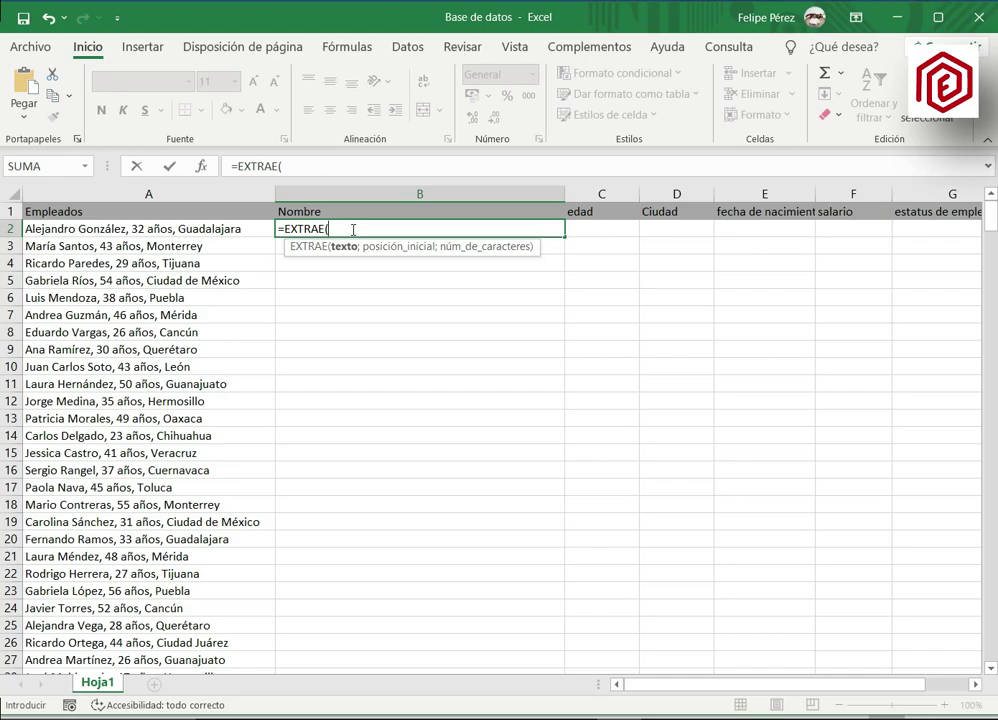
left_click(127, 229)
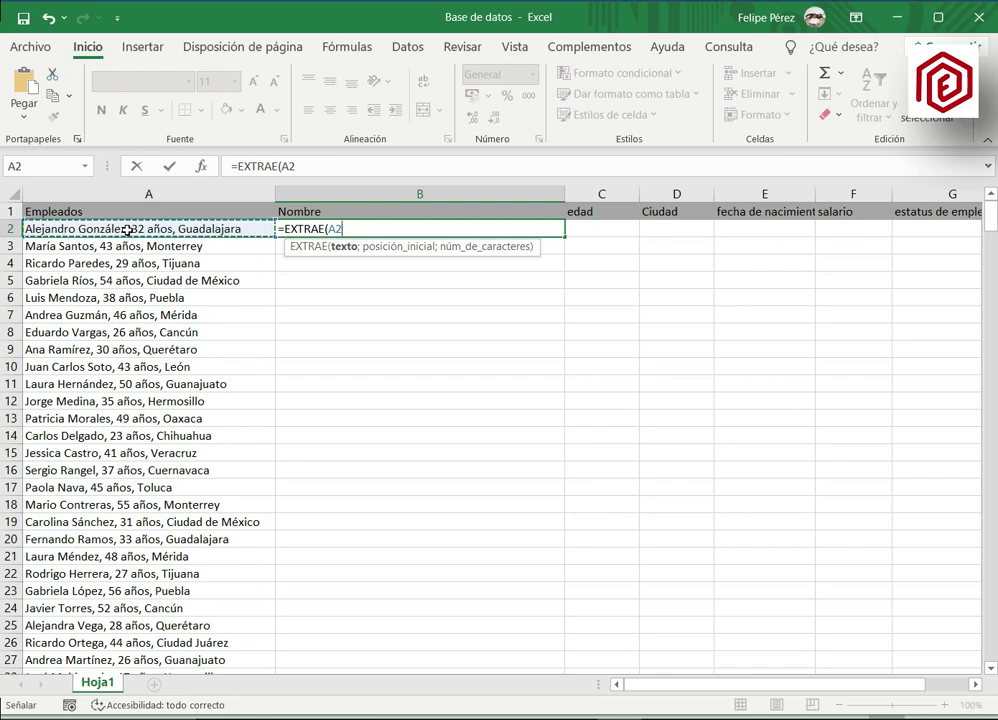
type(";")
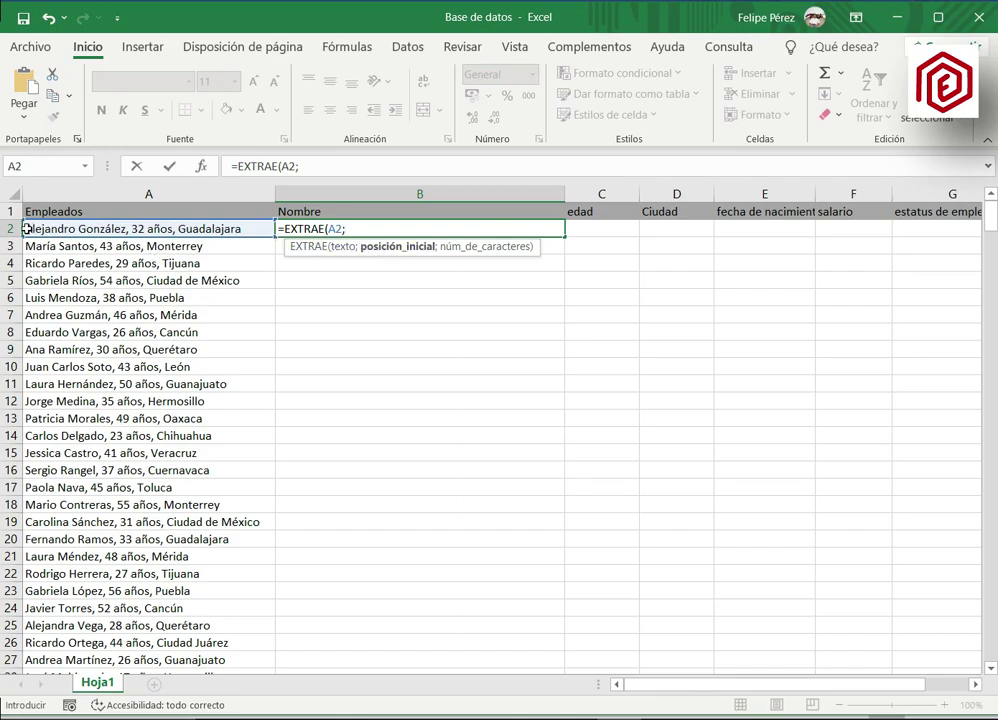
left_click(323, 168)
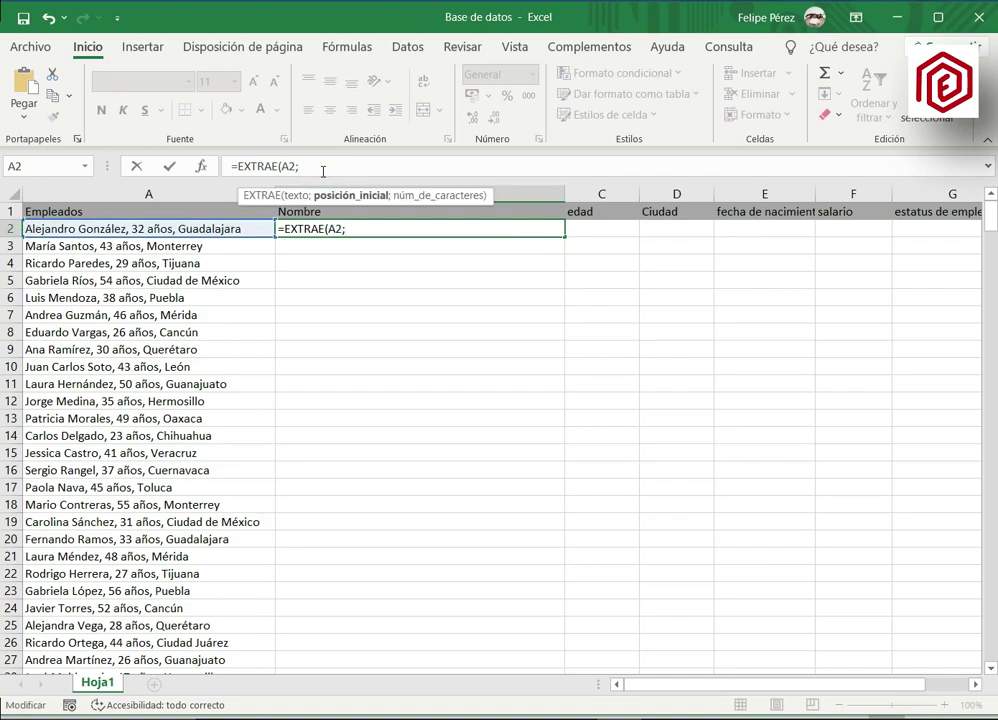
type("1")
type(";")
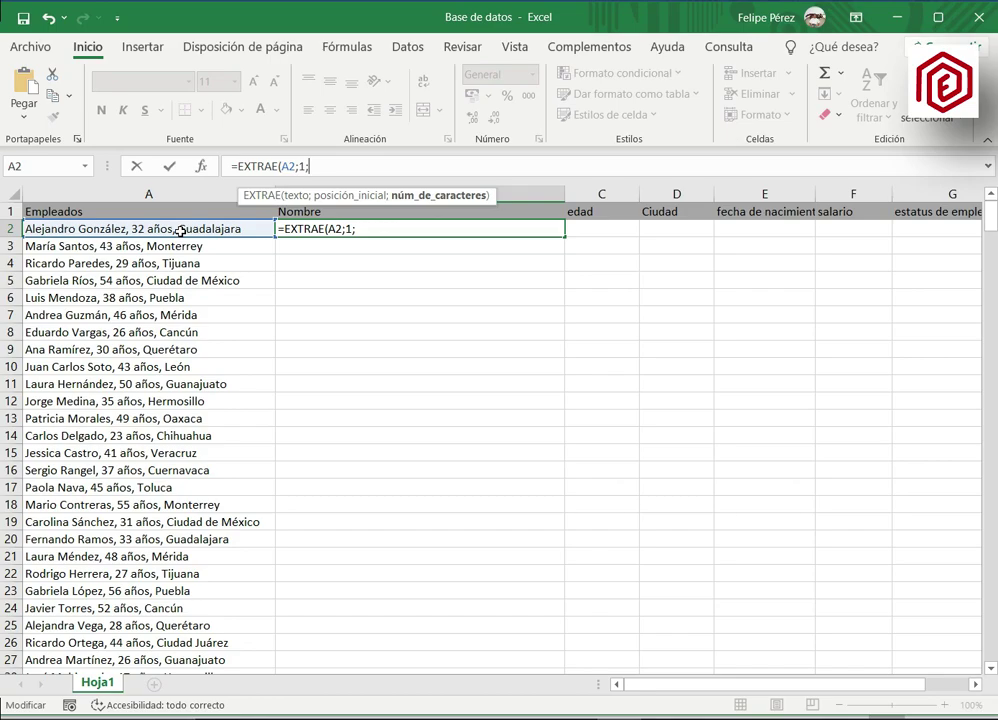
Step: Complete B2 as =EXTRAE(A2;1;ENCONTRAR(",";A2)-1) and commit it
type("ENC")
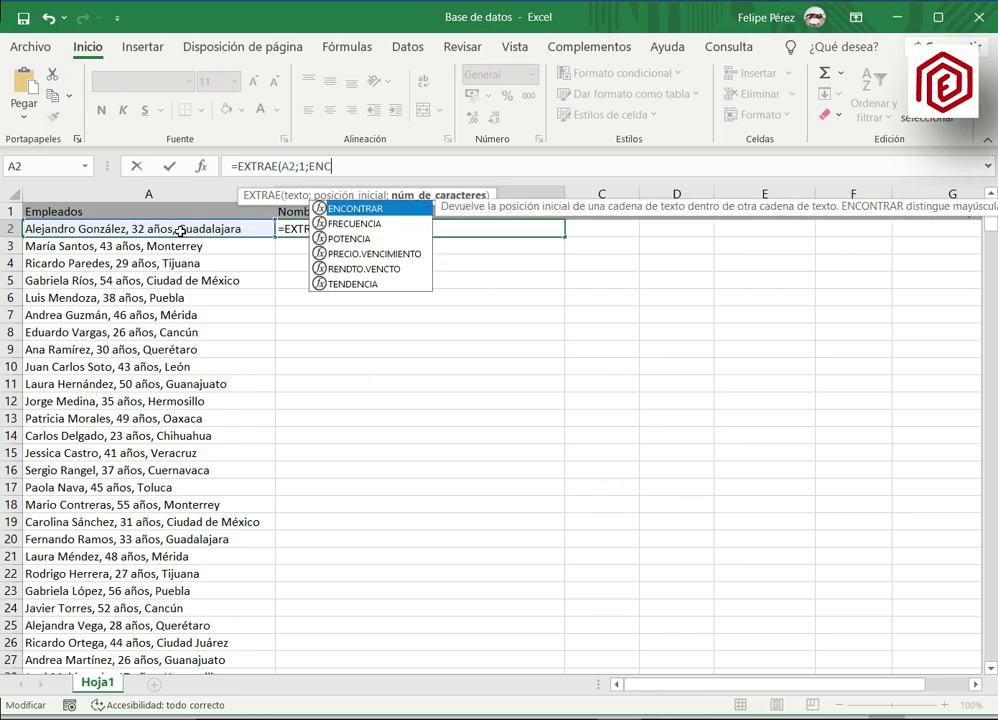
type("O")
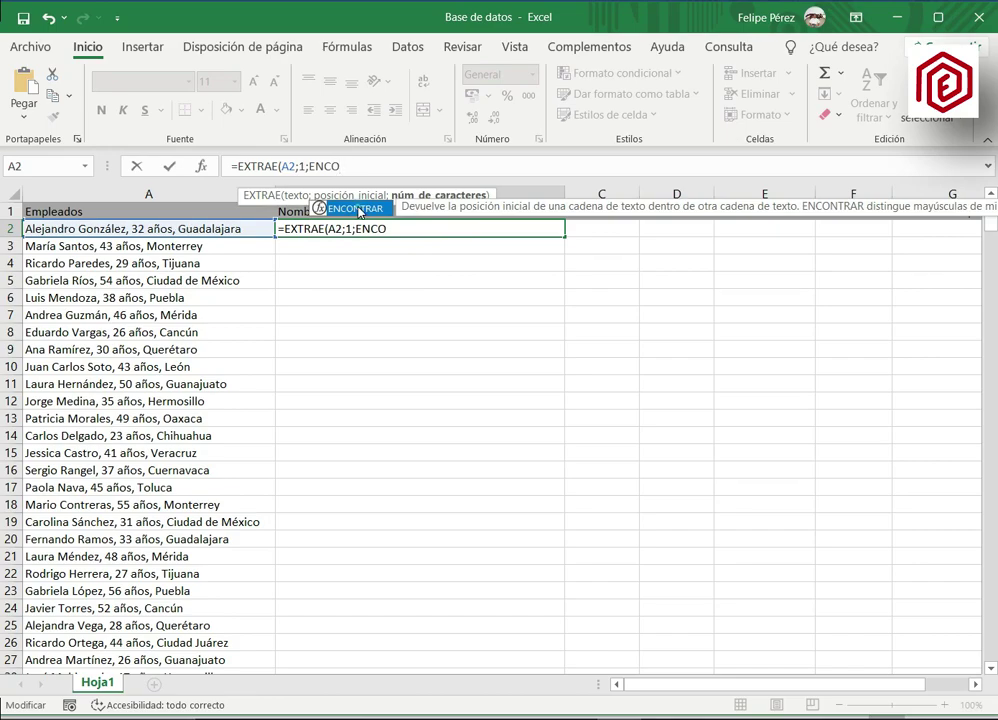
double_click(355, 208)
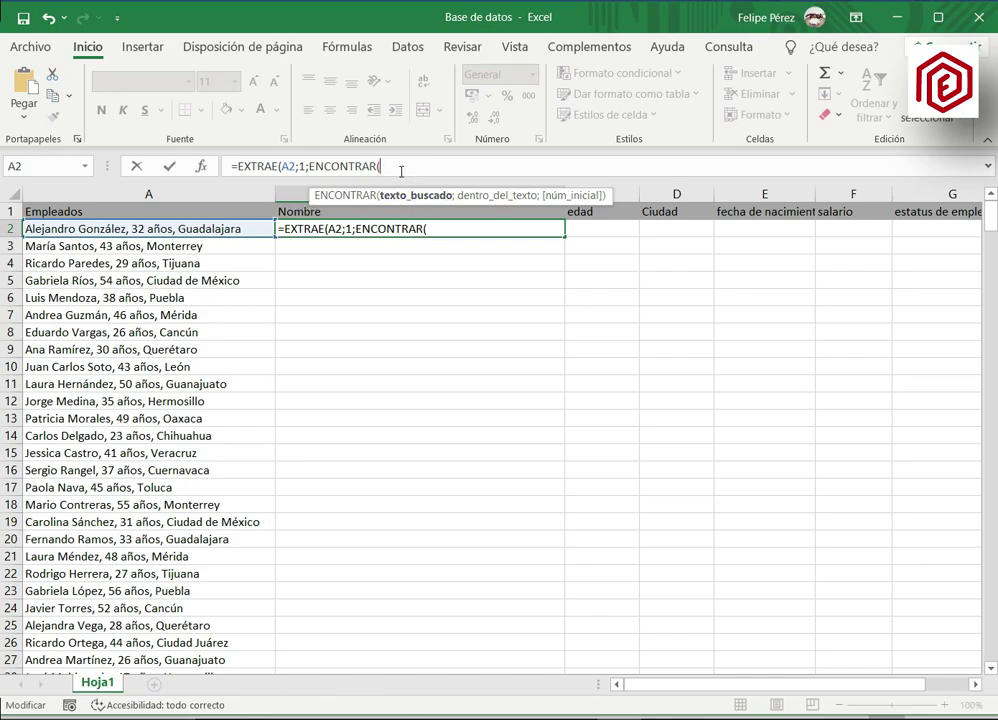
type("\"\"")
left_click(385, 165)
type(",")
type(";")
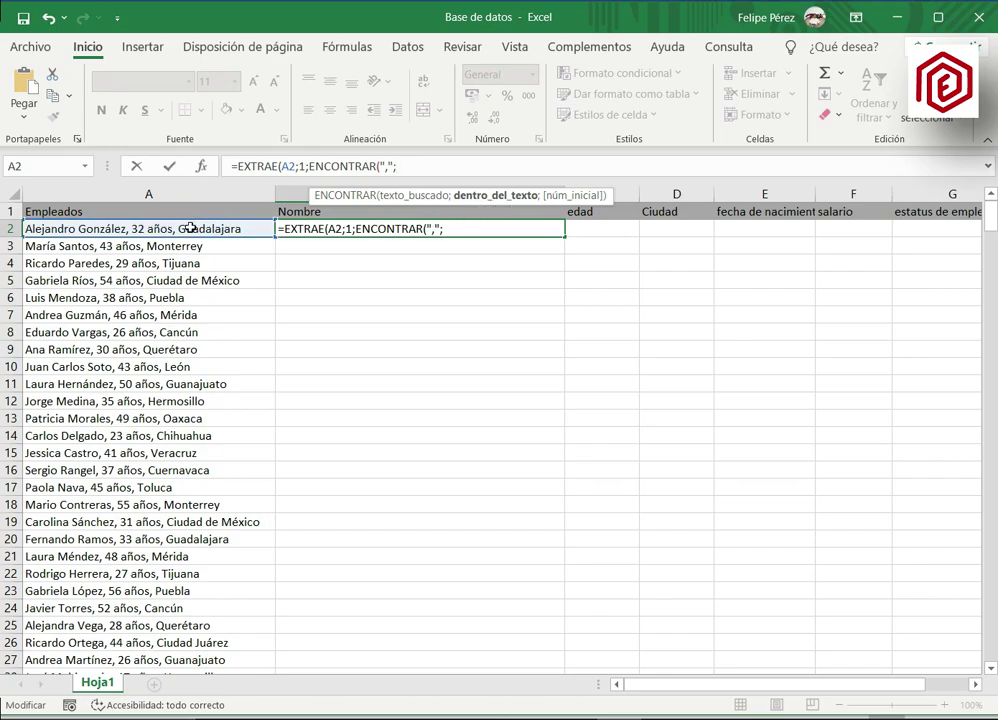
left_click(190, 228)
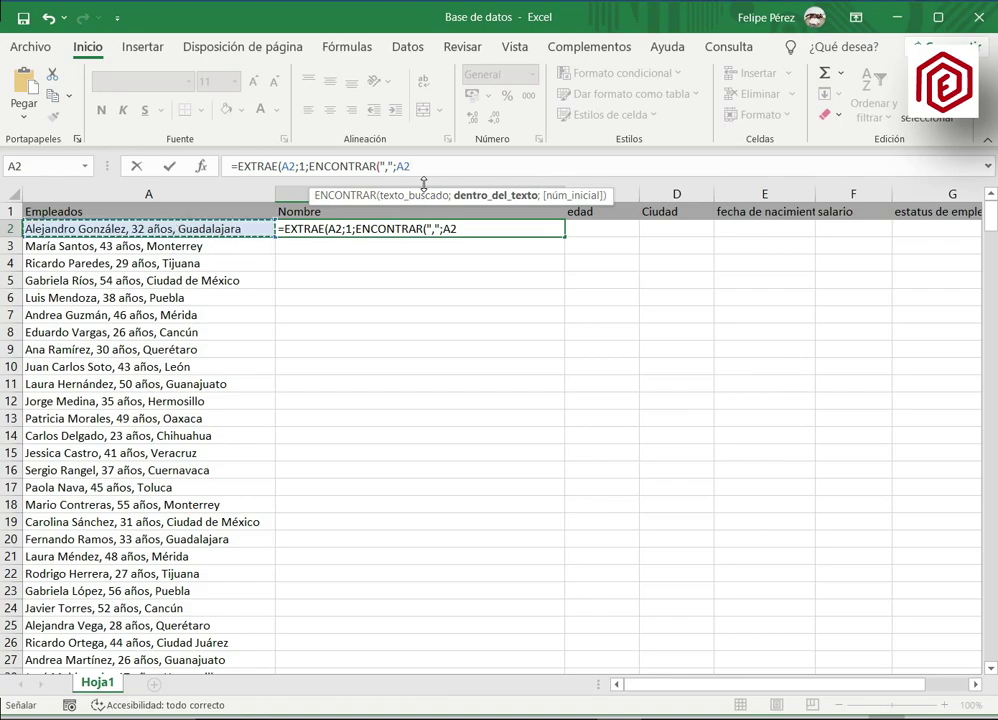
type(")-1")
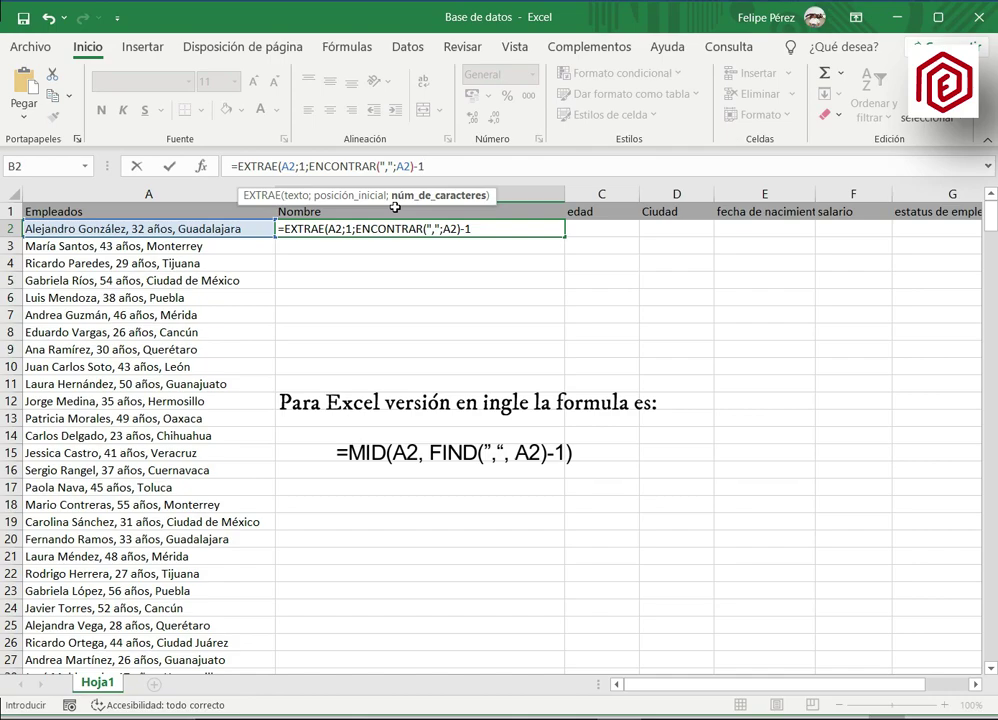
type(")")
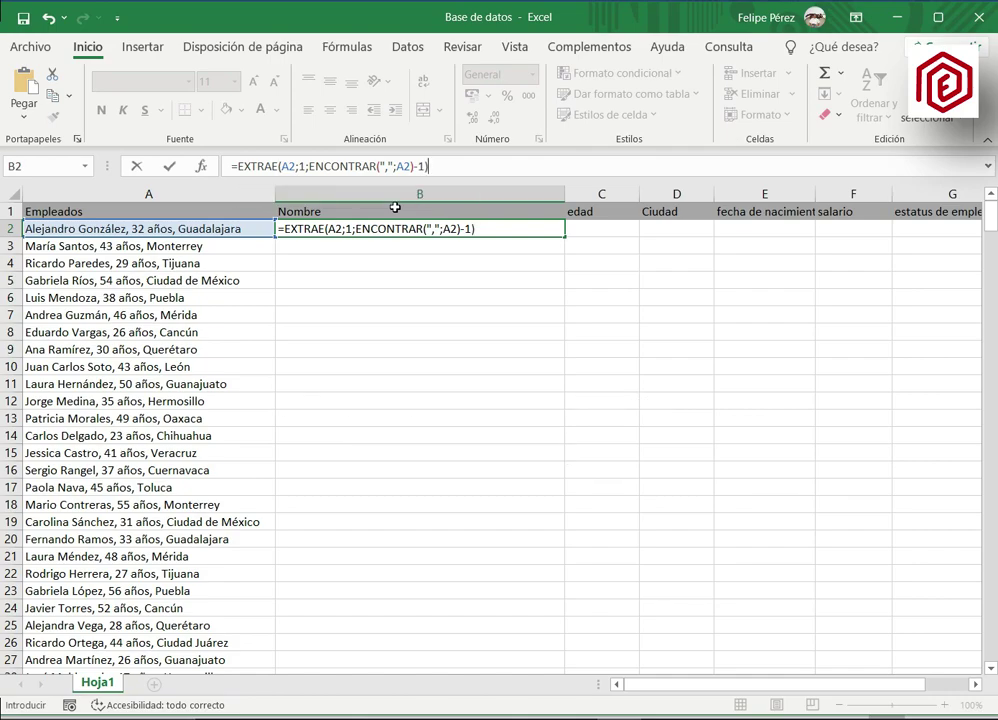
key("Return")
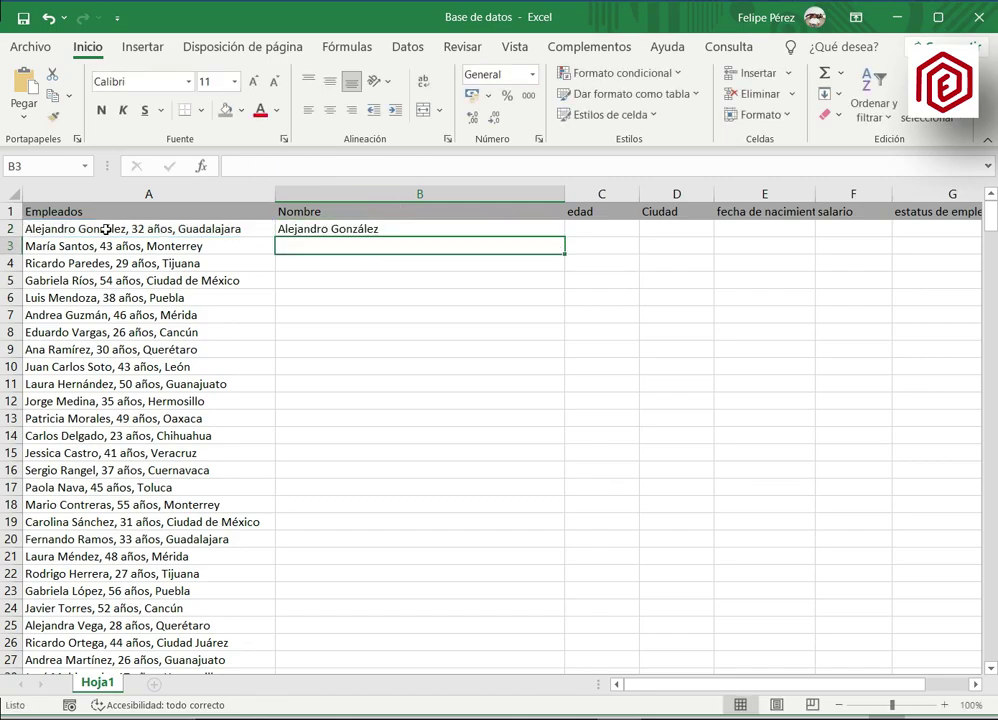
Step: In C2, begin the age formula =EXTRAE(A2;ENCONTRAR(",";A2)
left_click(573, 230)
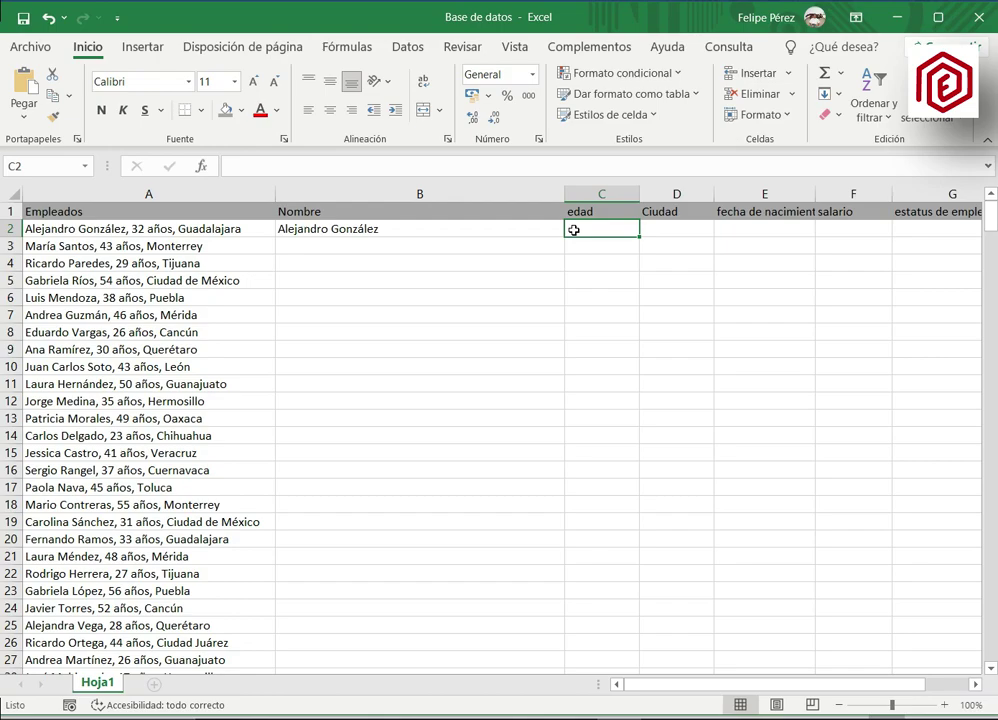
type("=")
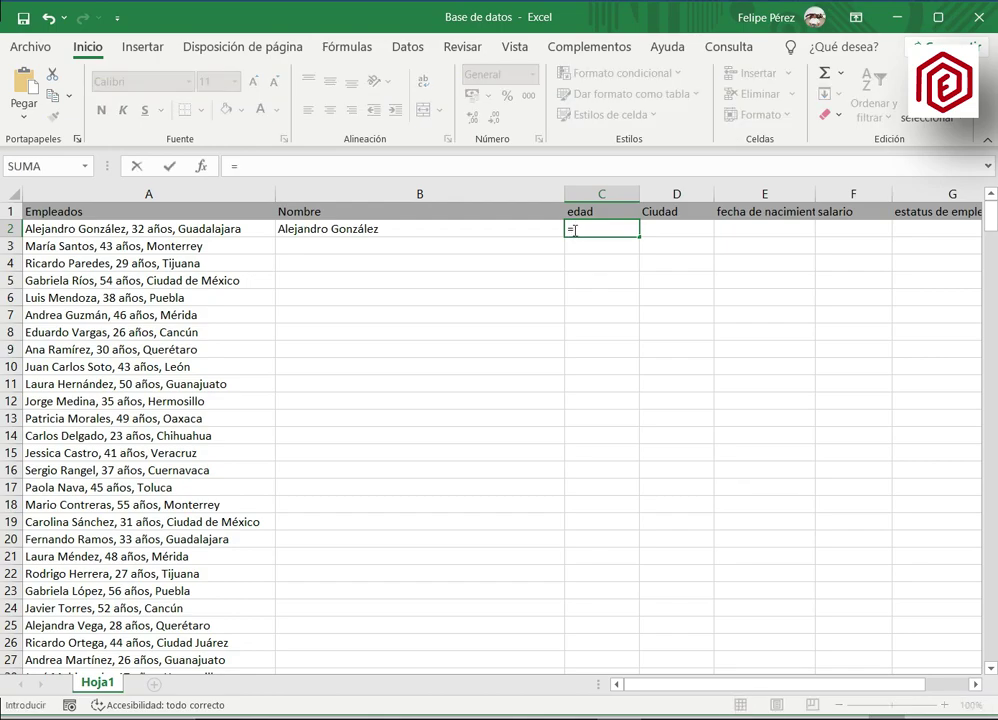
type("EXTRAE(")
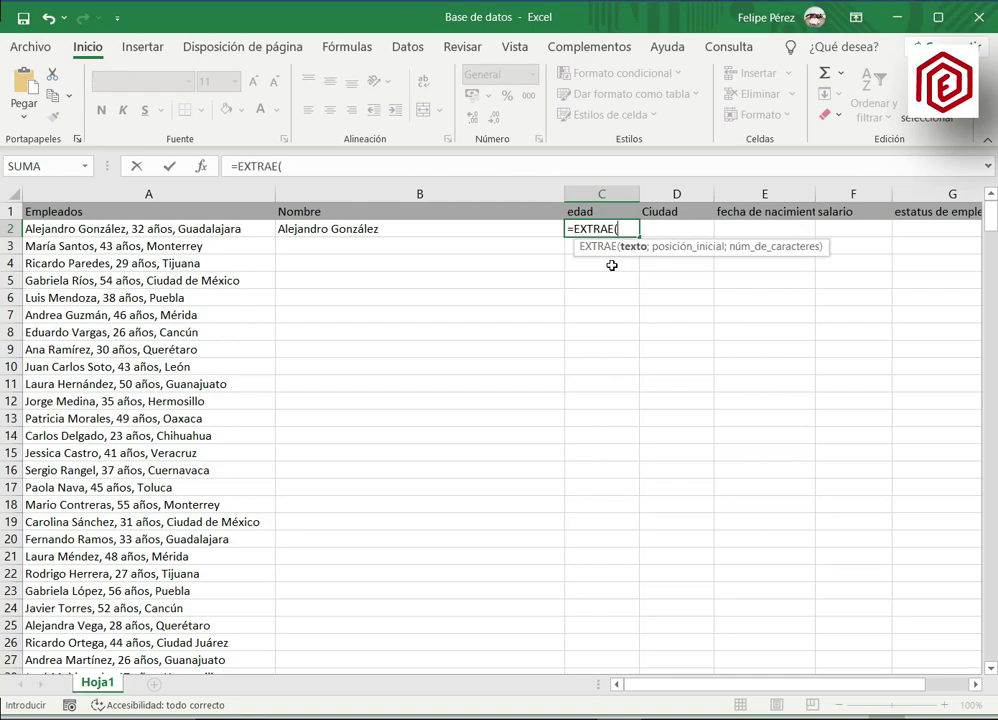
left_click(150, 228)
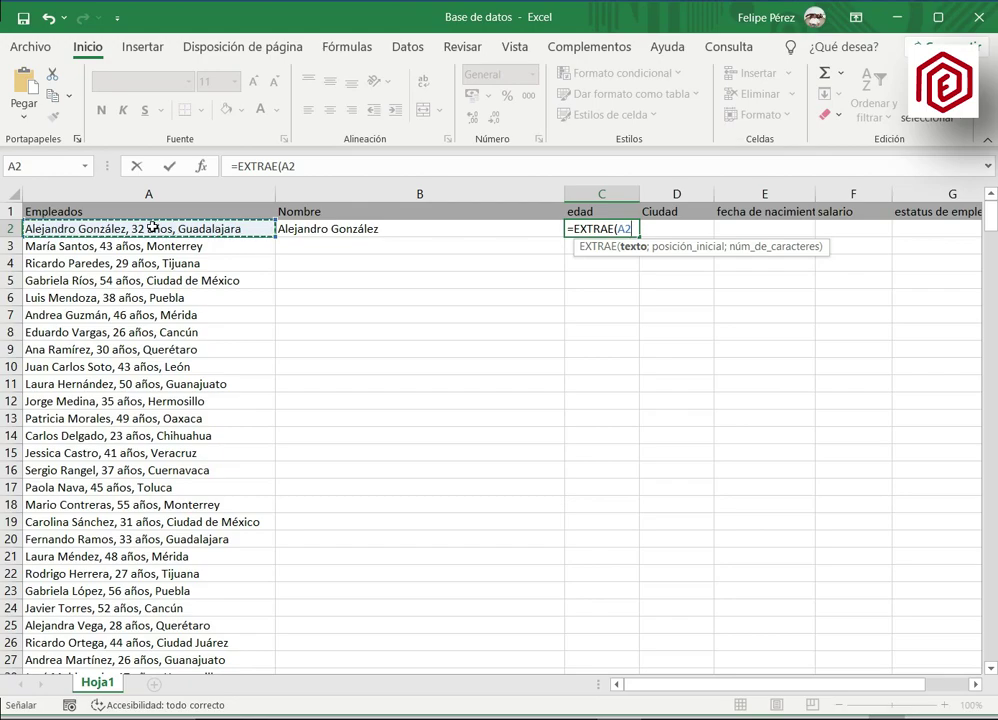
type(";")
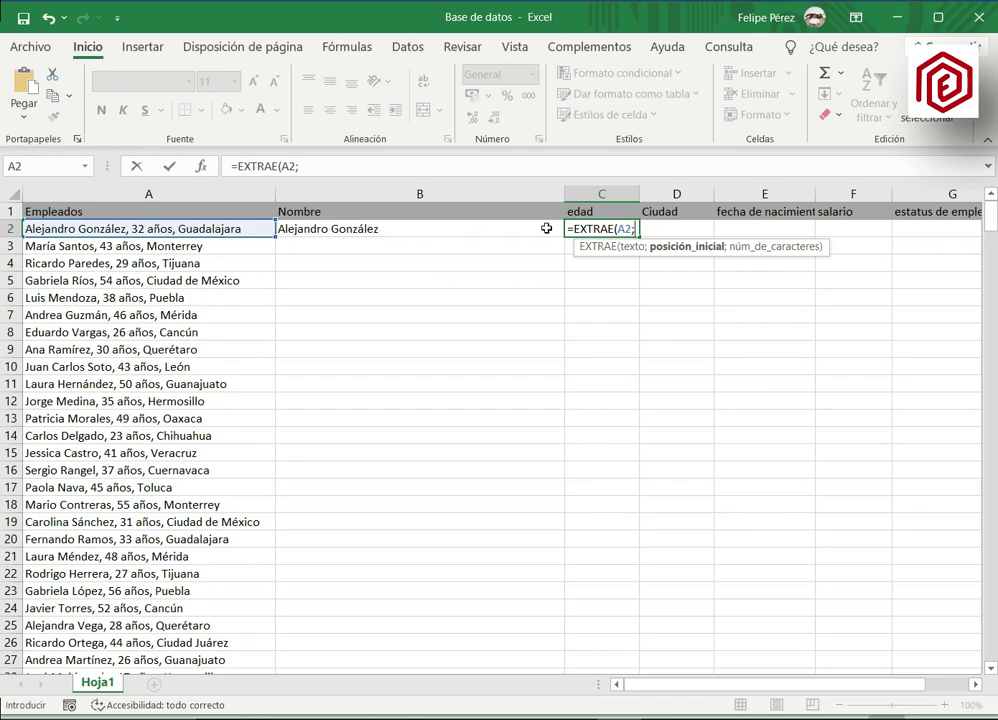
type("ENCO")
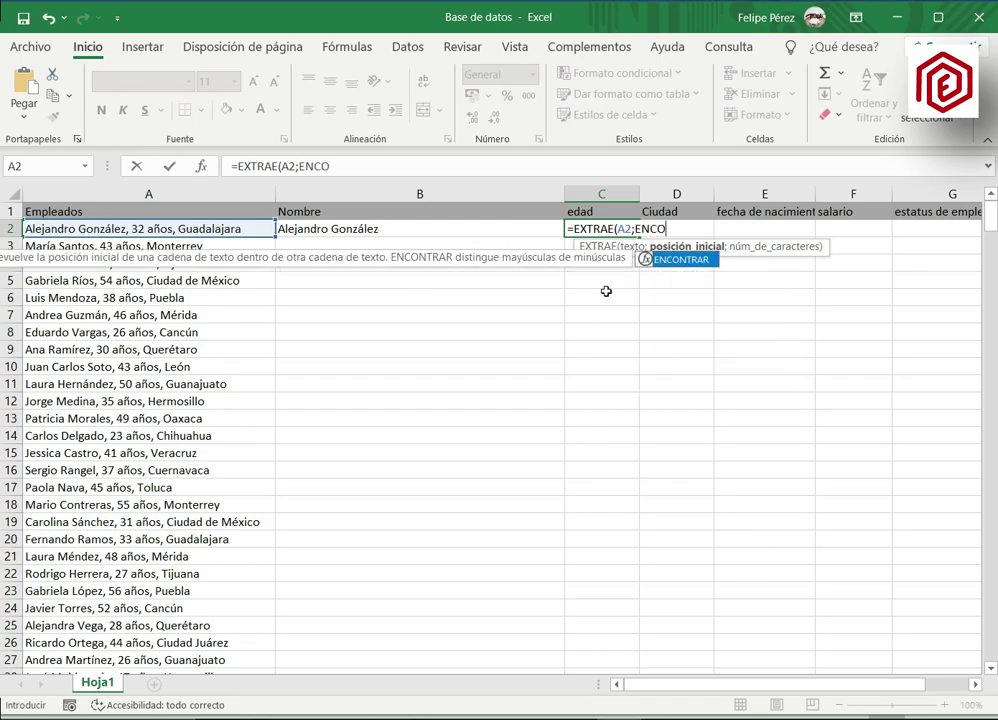
double_click(671, 259)
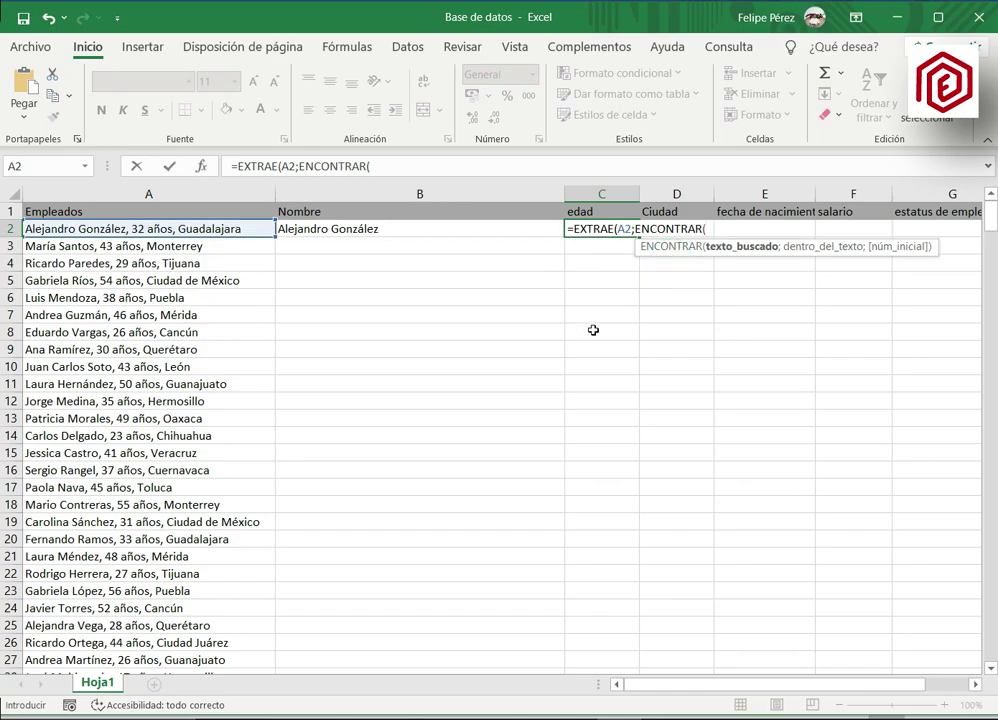
type("\"")
type(",\"")
type(";")
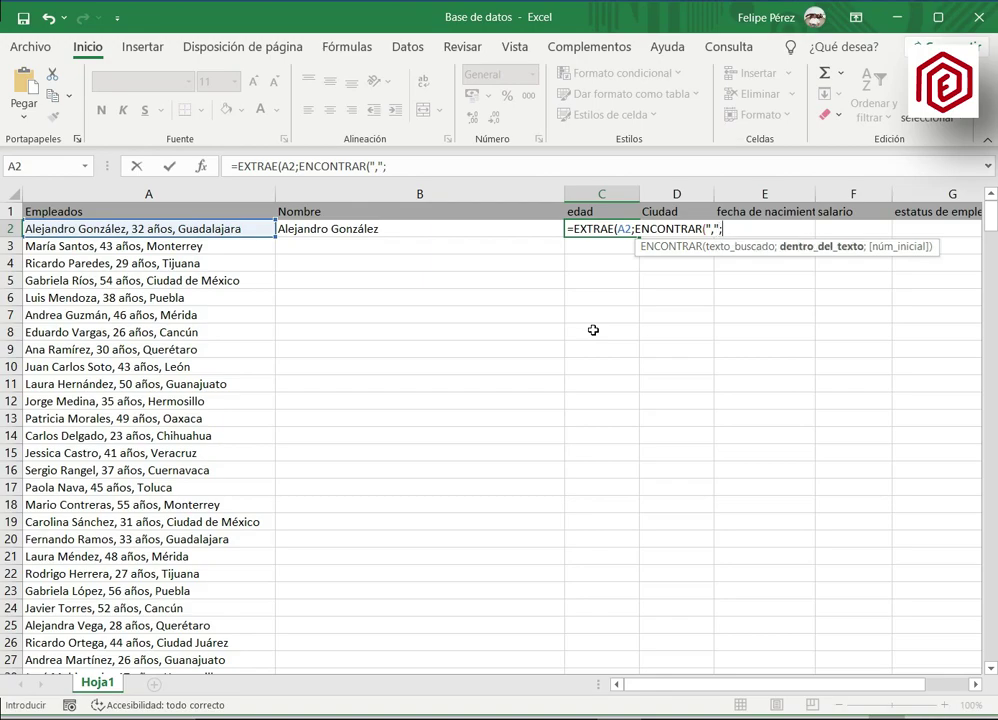
left_click(193, 229)
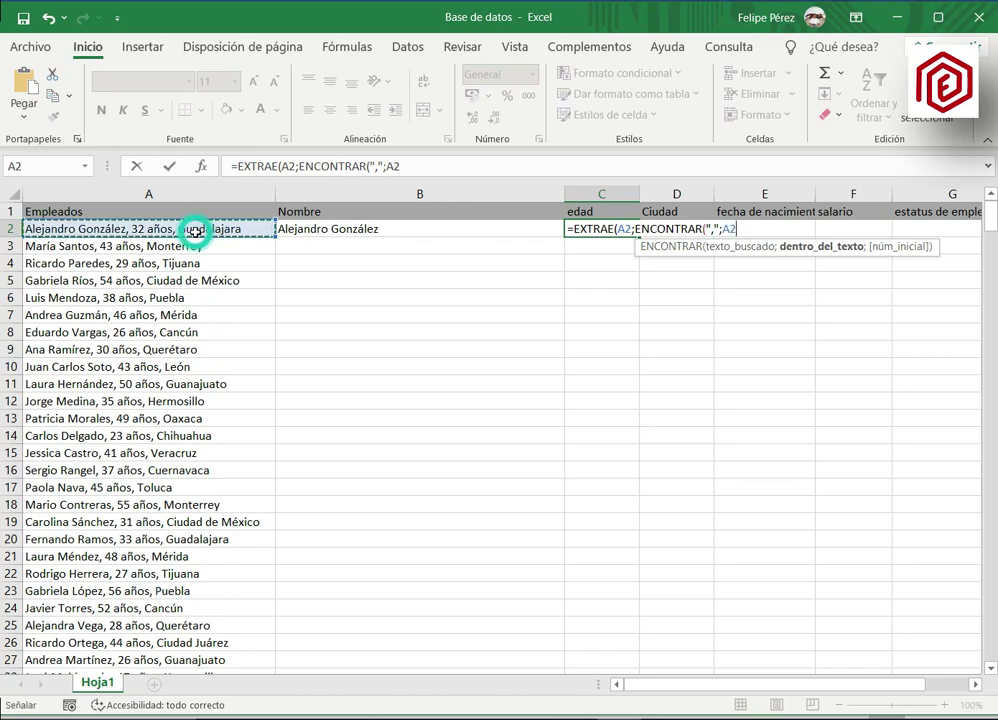
type(")")
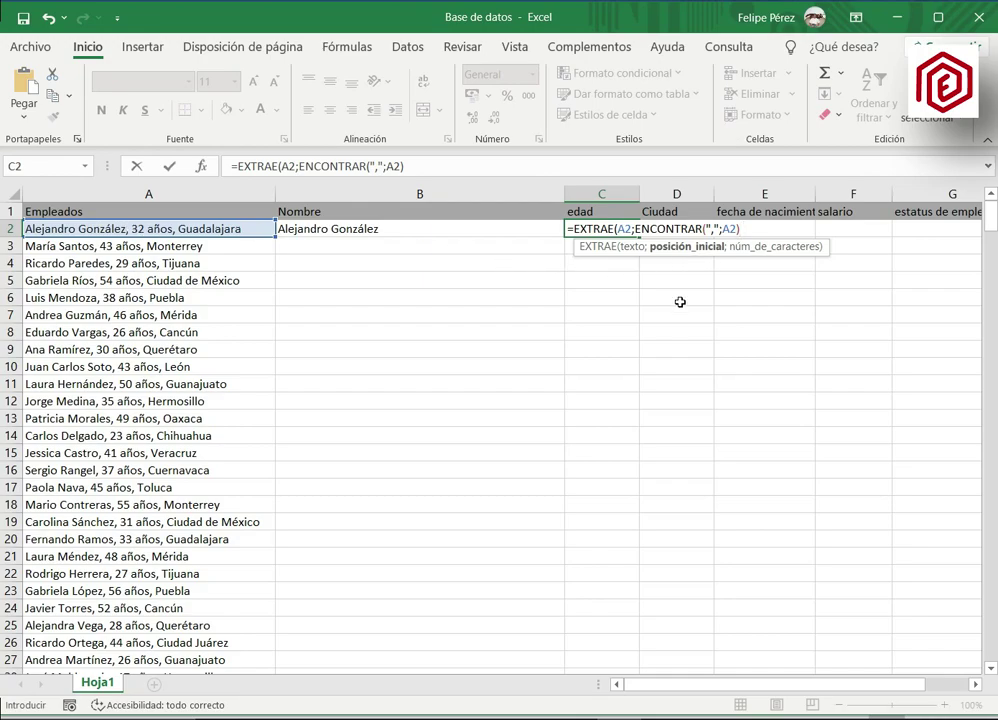
Step: Add +2; and a second ENCONTRAR(",";A2 as C2's length argument
type("+")
type("2")
type(";")
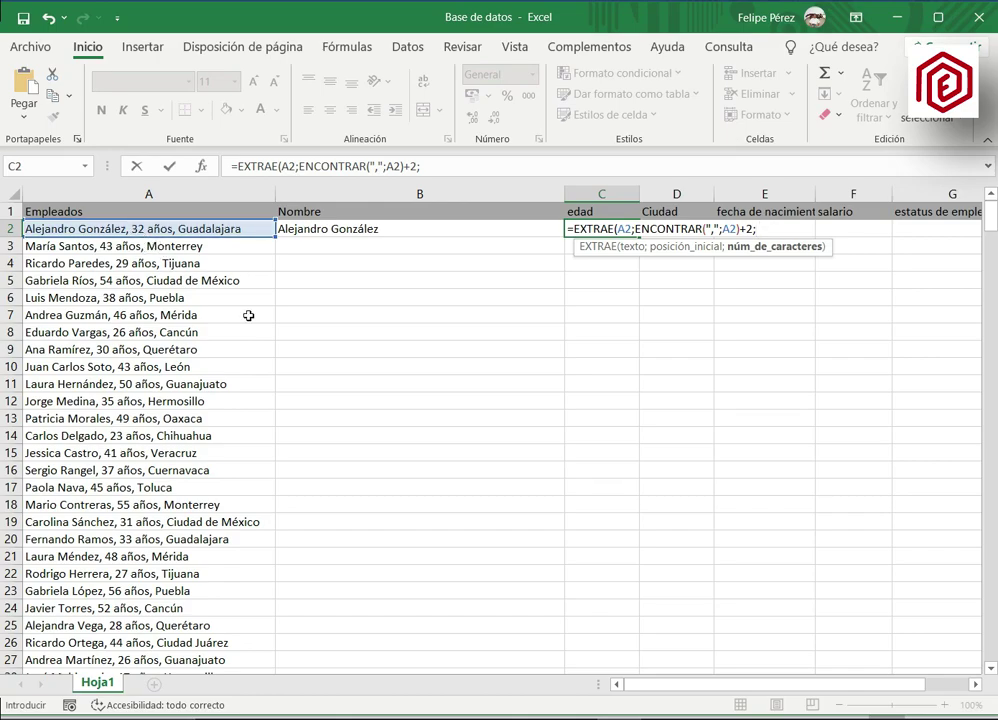
type("ENC")
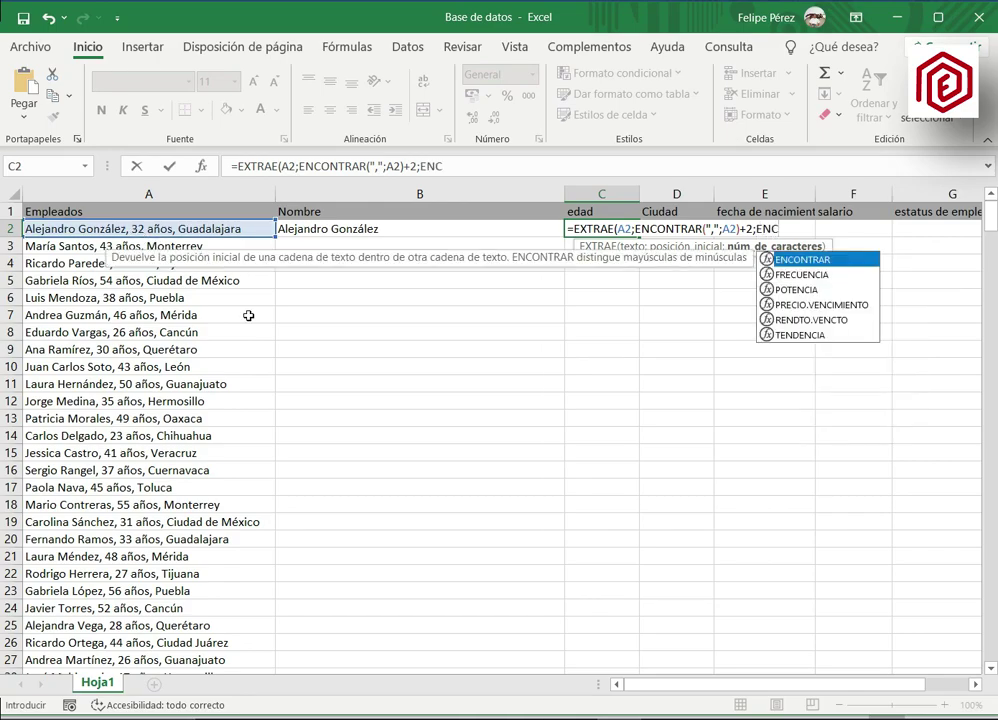
double_click(790, 258)
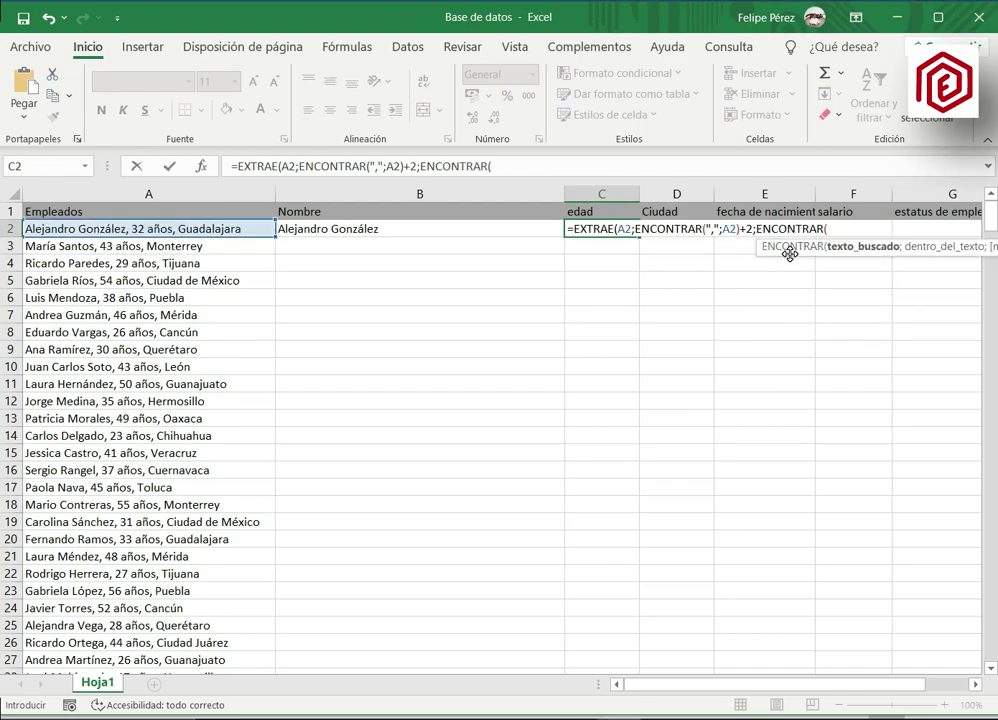
type("\"")
type(",\";")
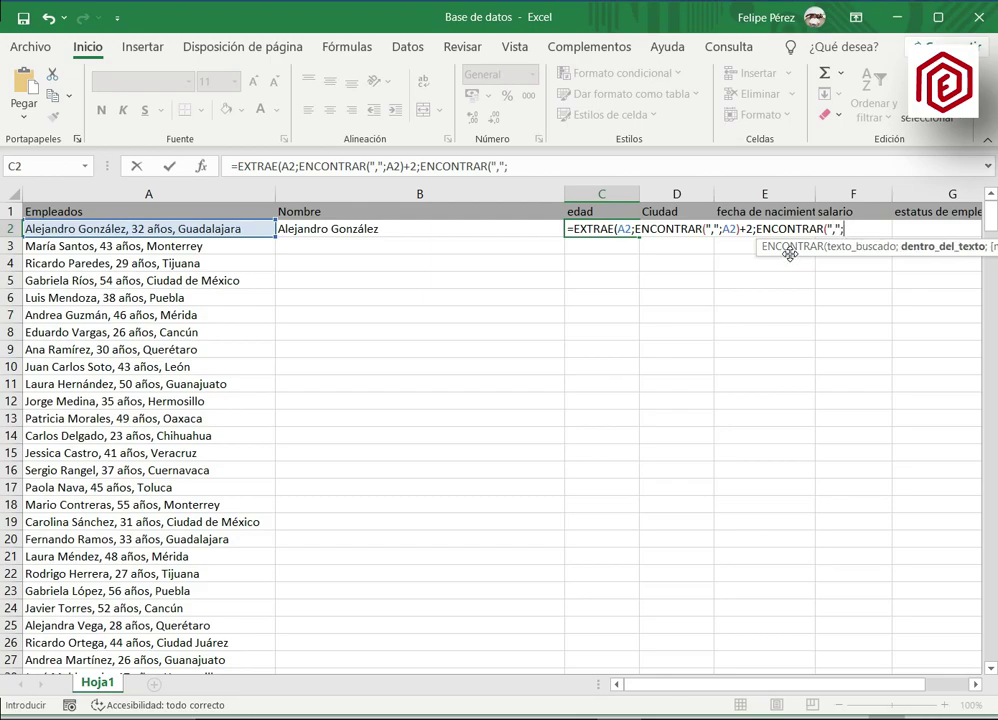
left_click(232, 228)
type(")")
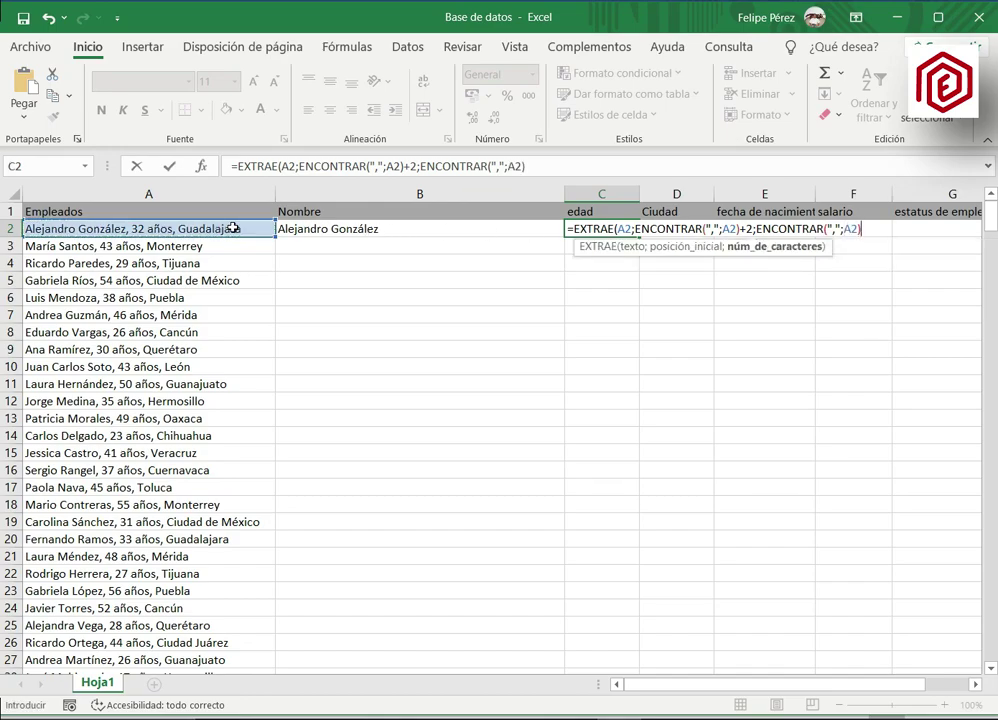
key("BackSpace")
Step: Nest further ENCONTRAR(",";A2) searches into C2's length calculation
type(";")
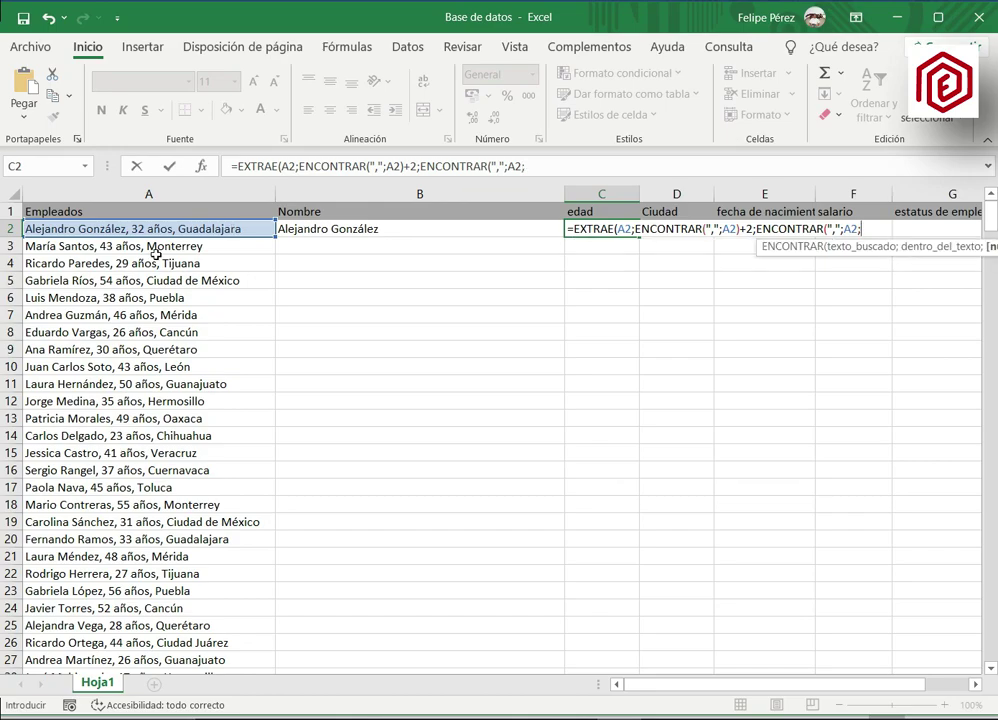
type("ENC")
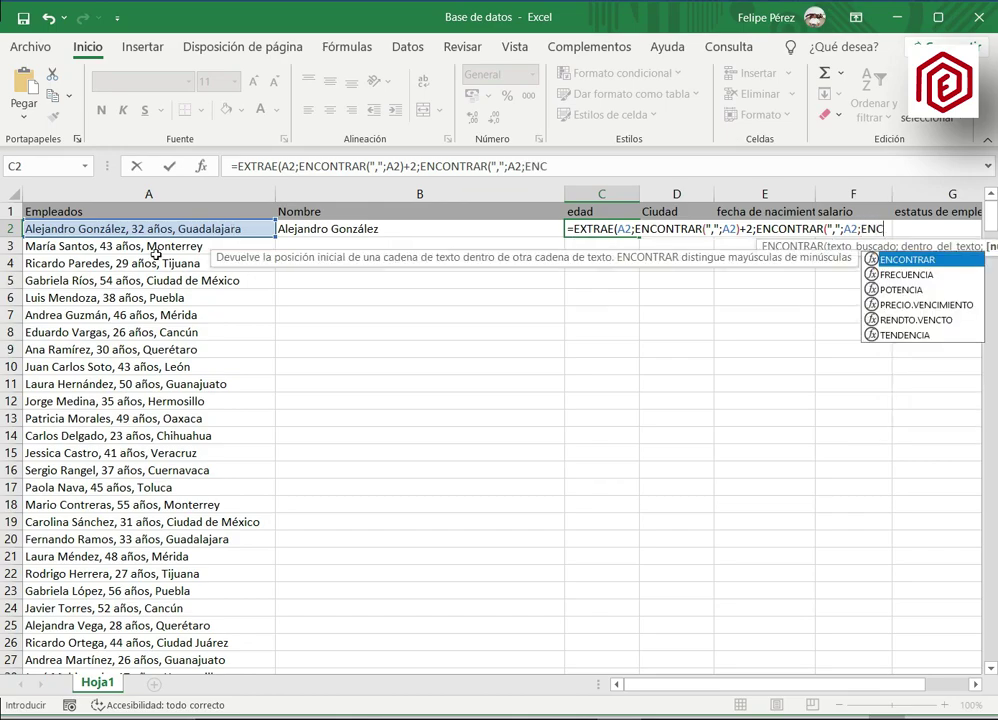
double_click(904, 260)
type("\",\"")
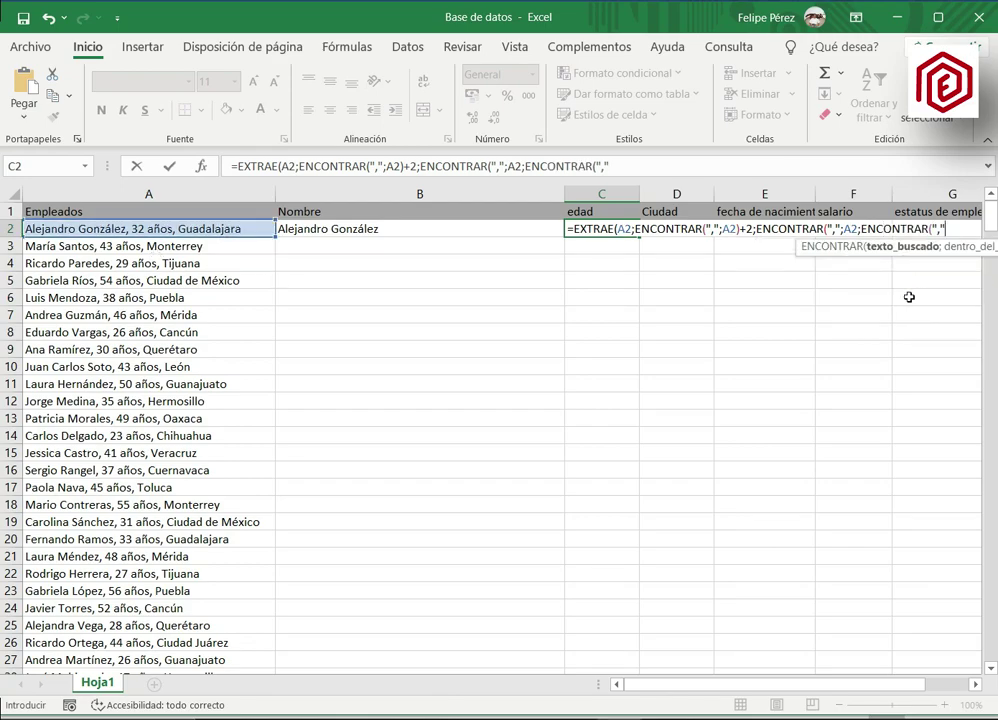
type(";")
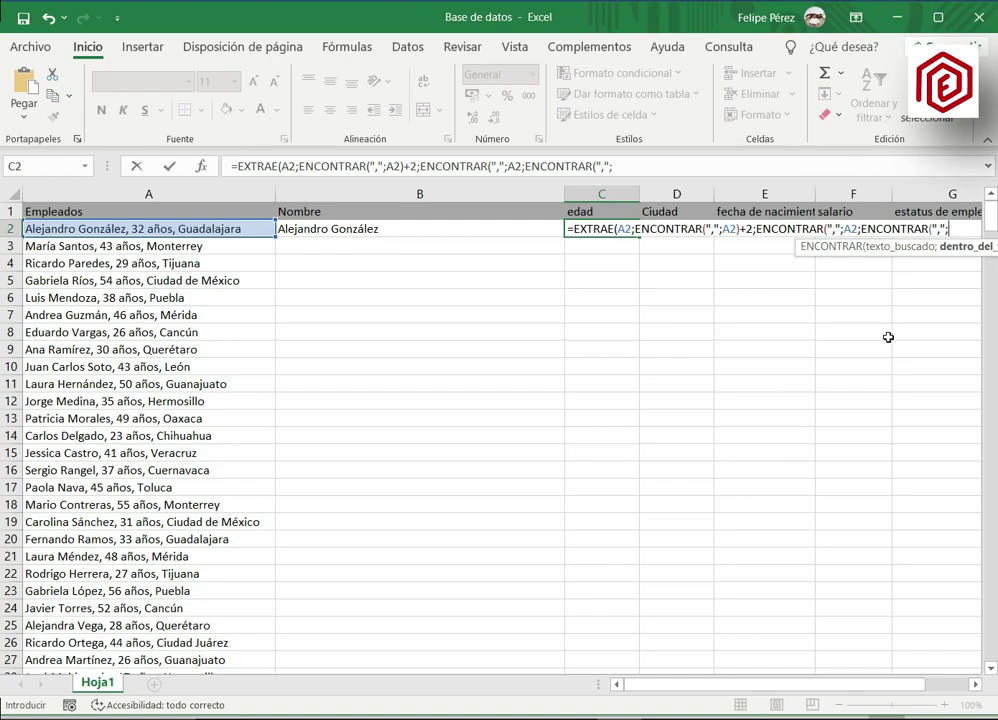
left_click(225, 231)
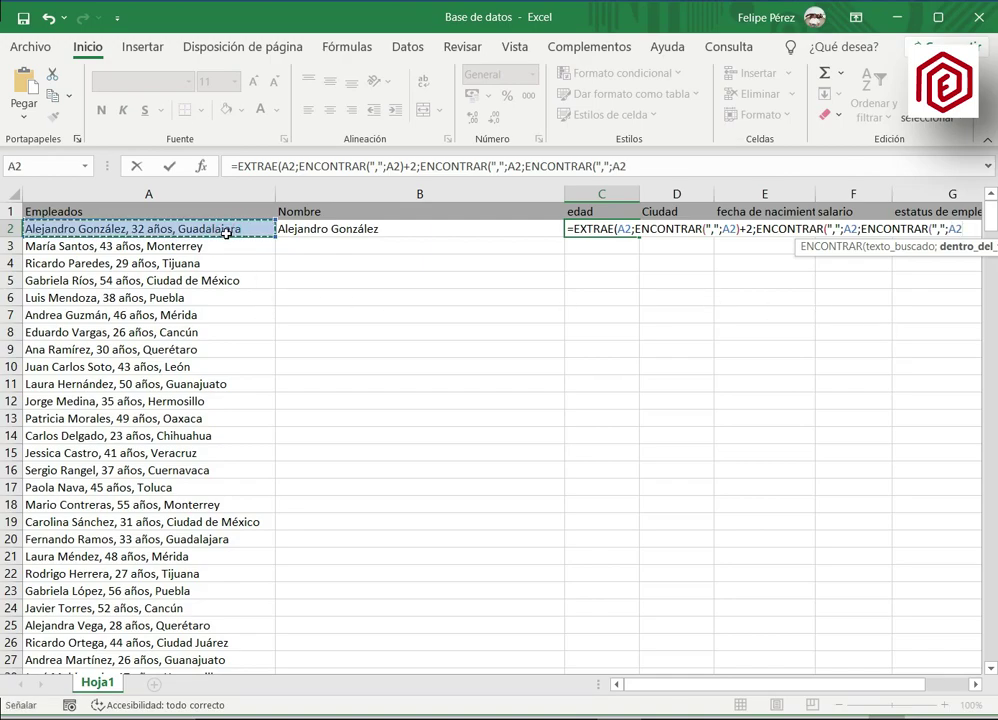
type(")-")
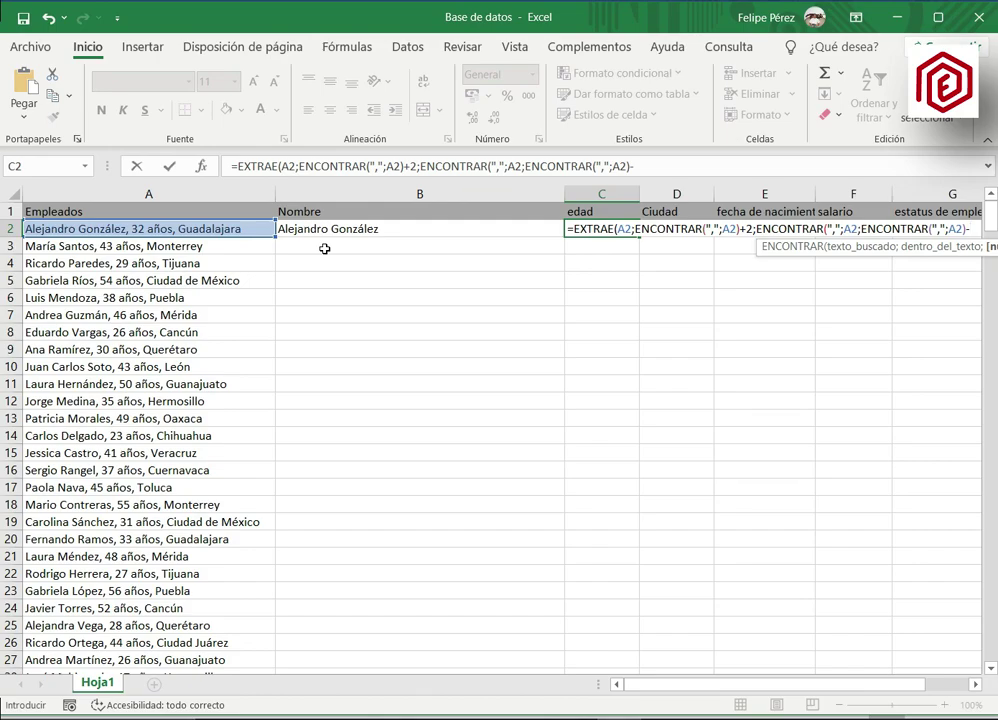
type("EN")
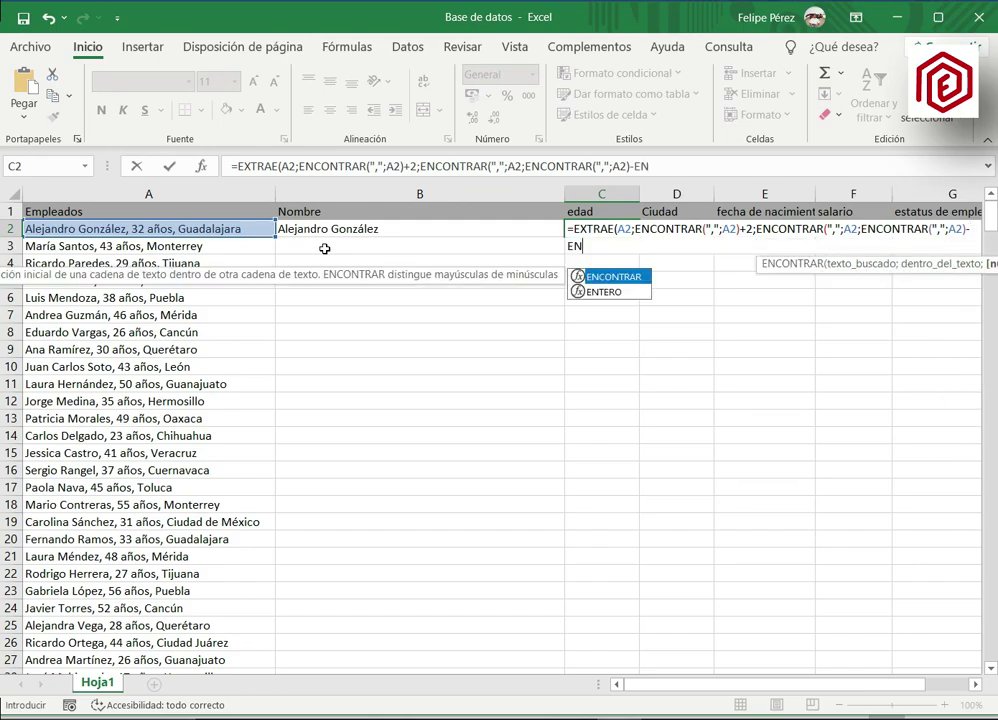
double_click(607, 276)
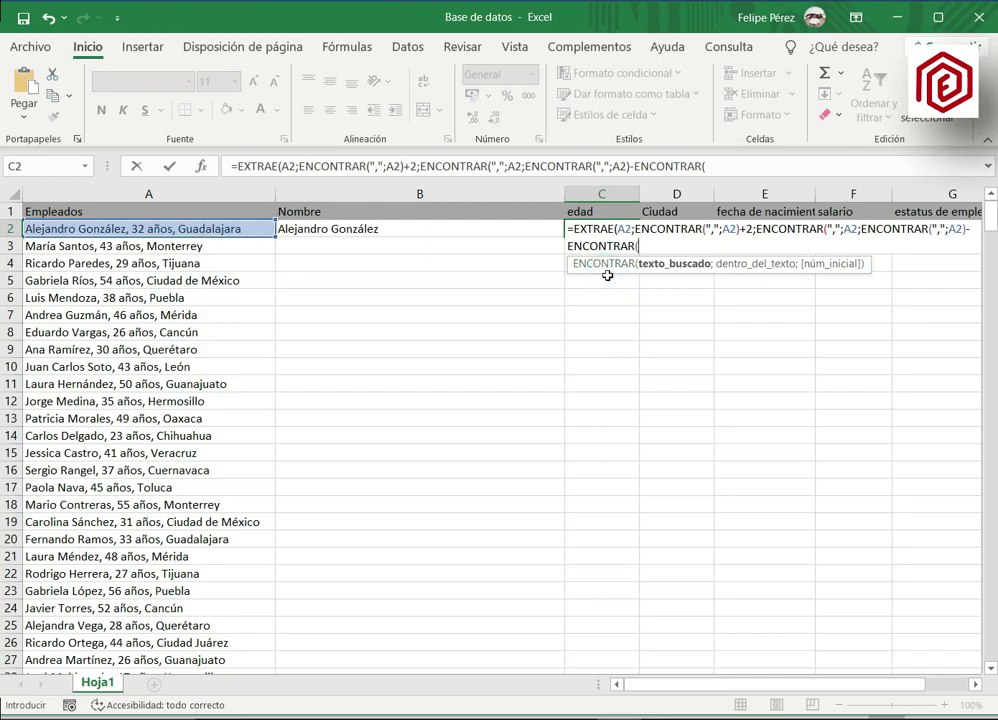
type("\",")
type("\"")
Step: Close C2's age formula with ;A2)-2) and insert )+2 after the inner ENCONTRAR
left_click(157, 228)
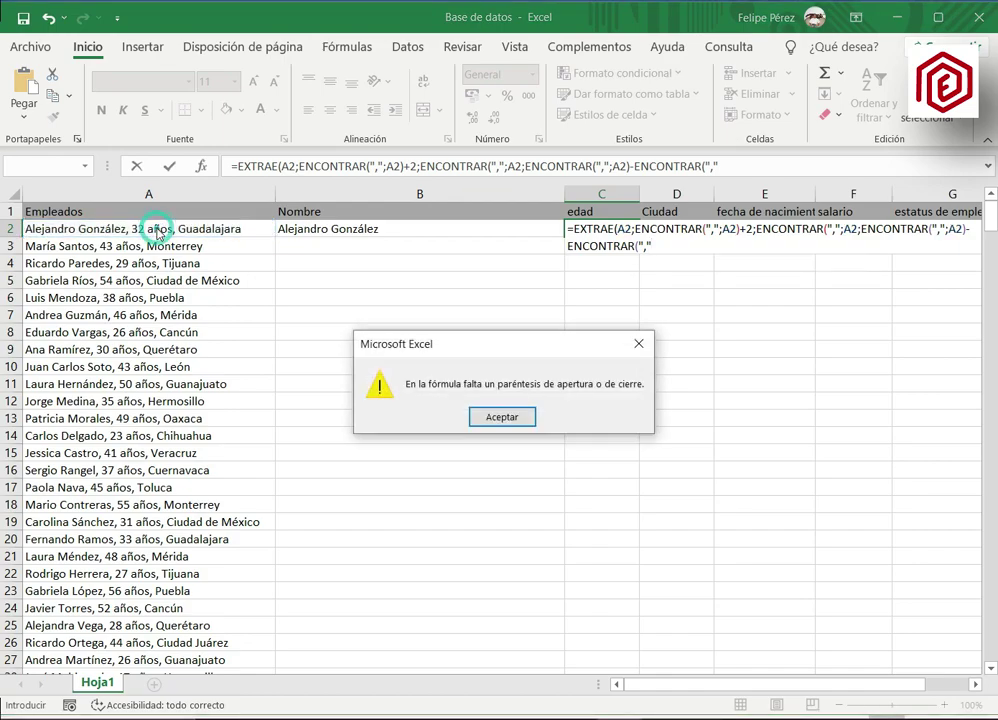
left_click(506, 419)
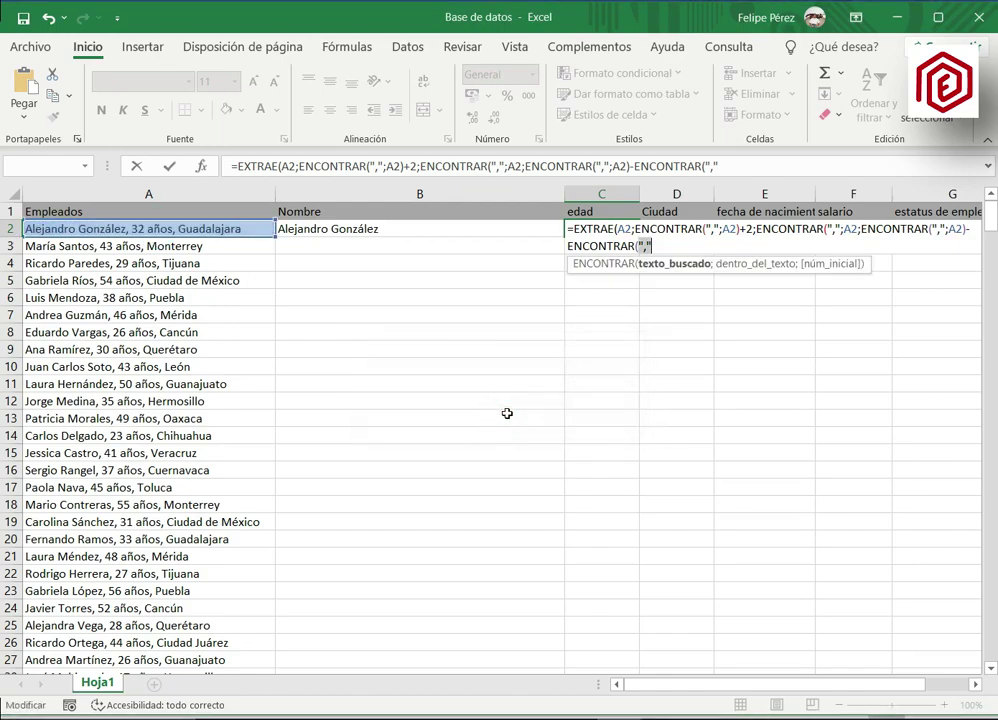
left_click(655, 240)
type(";")
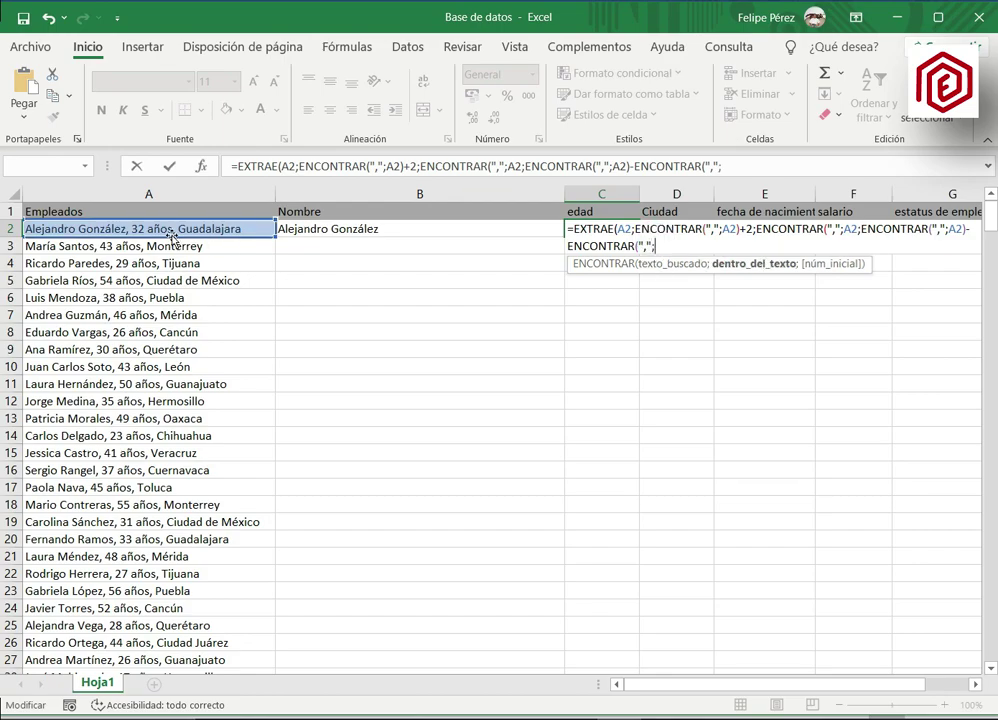
left_click(171, 229)
type(")")
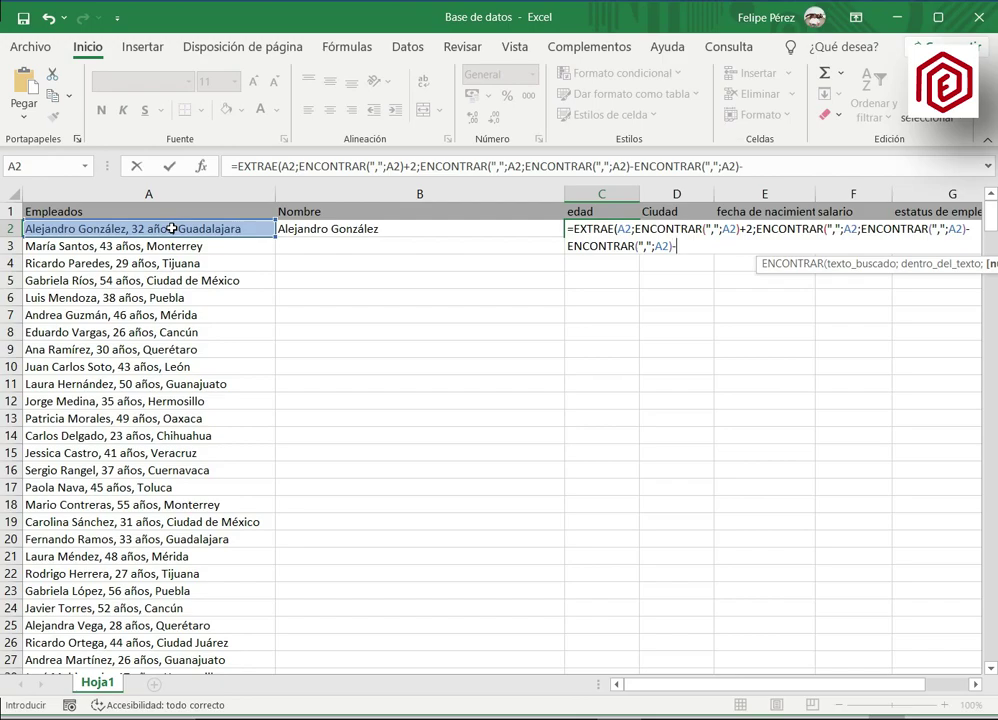
type("-2)")
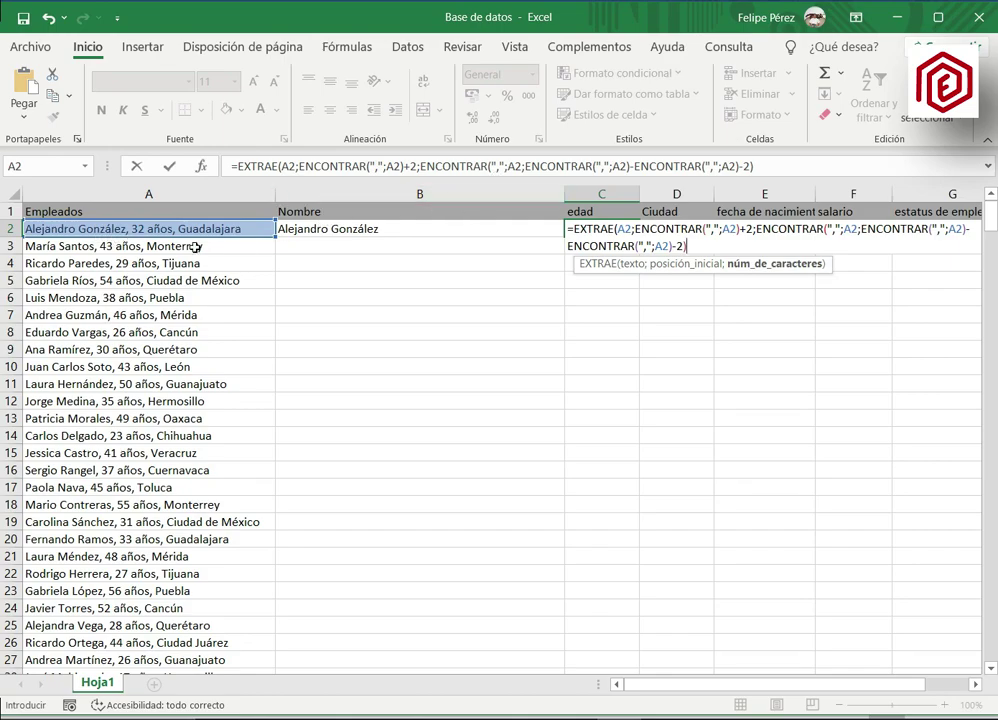
left_click(624, 166)
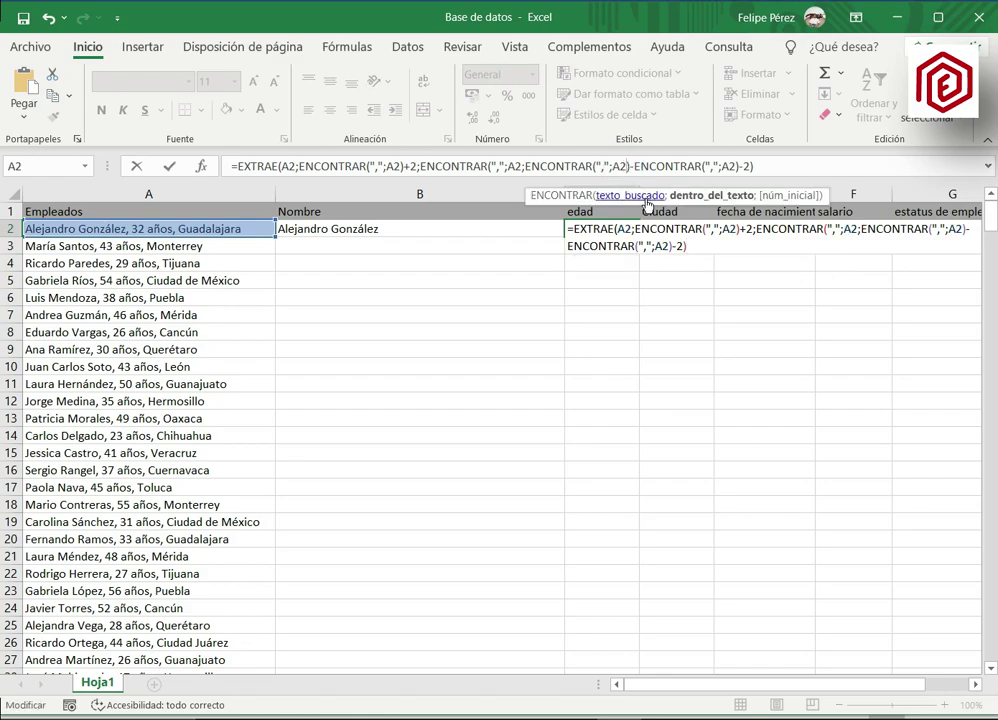
type(")")
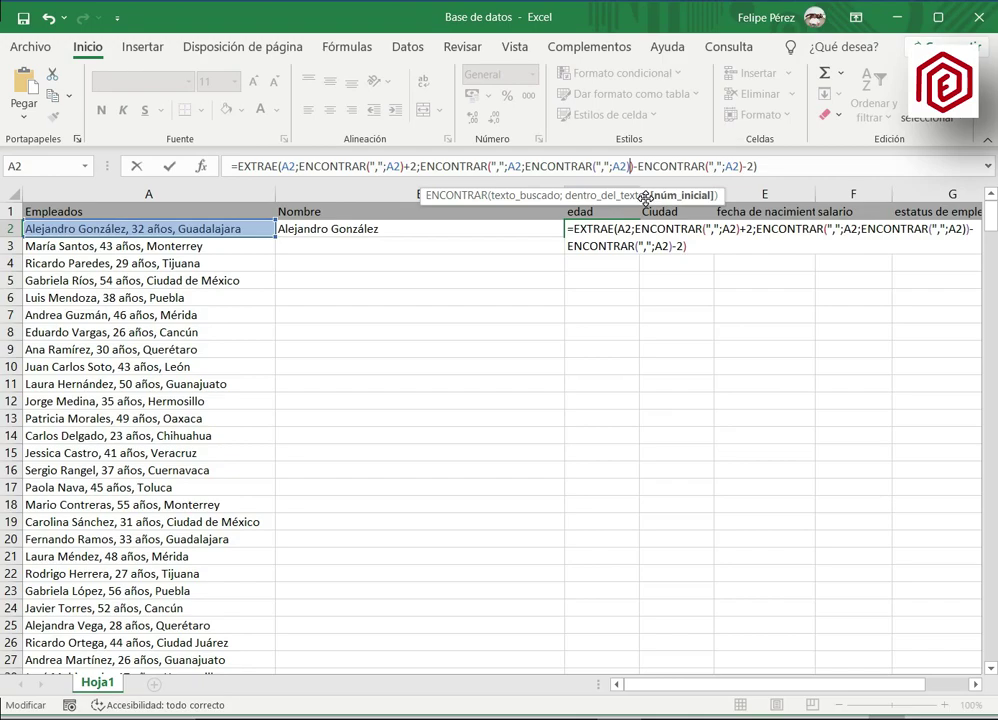
type("+2")
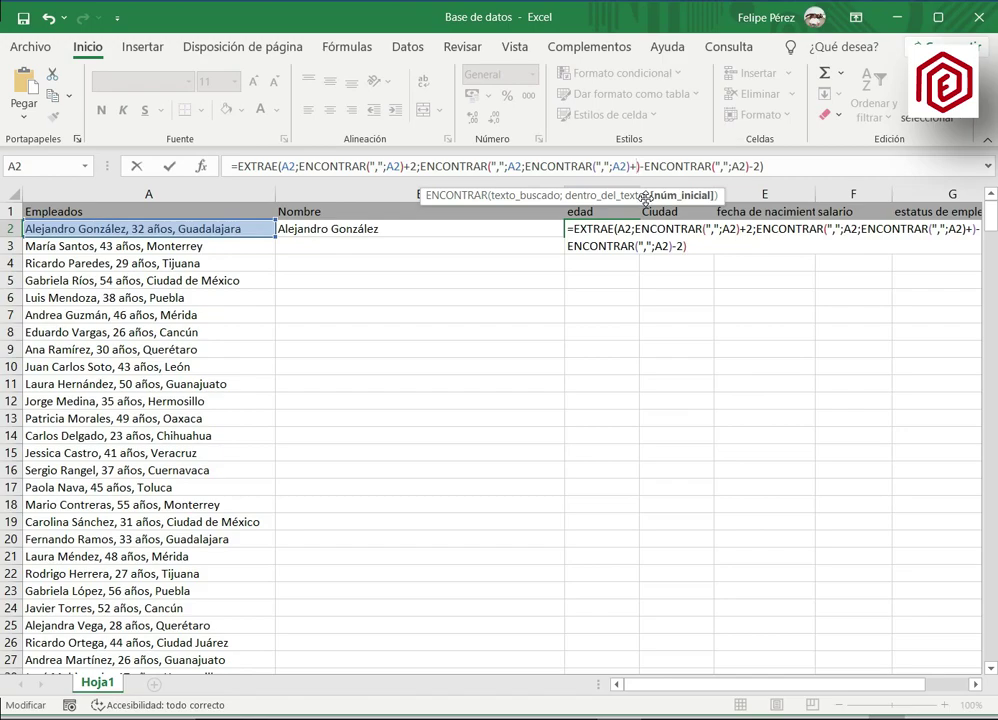
left_click(663, 166)
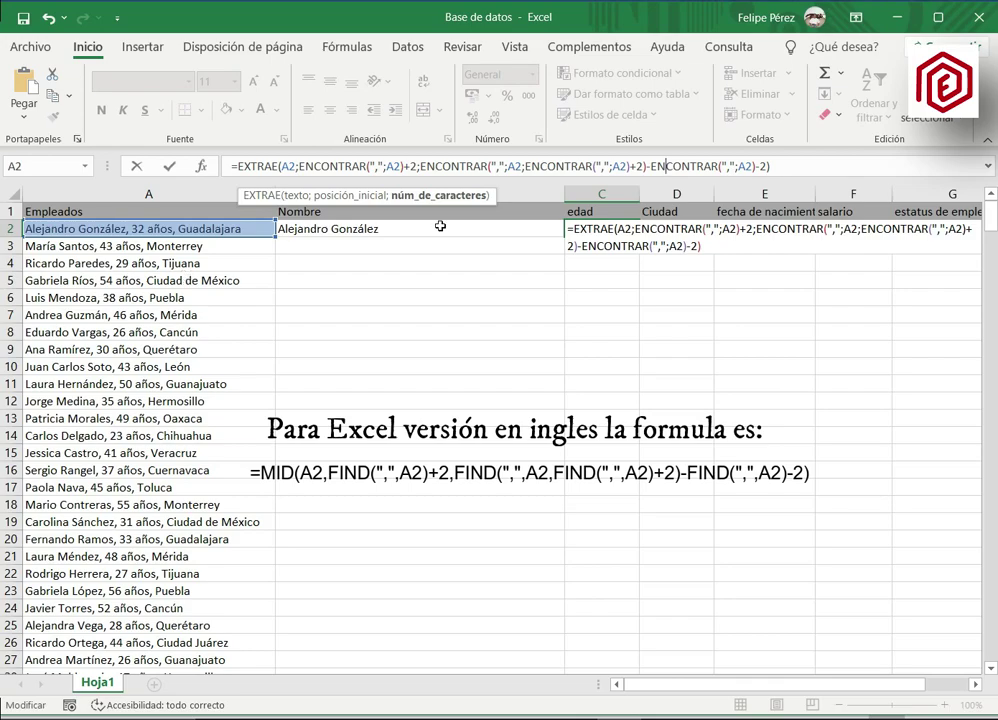
Step: Commit the age formula so C2 shows 32 años, then recheck C2 against A2
left_click(794, 170)
key("Return")
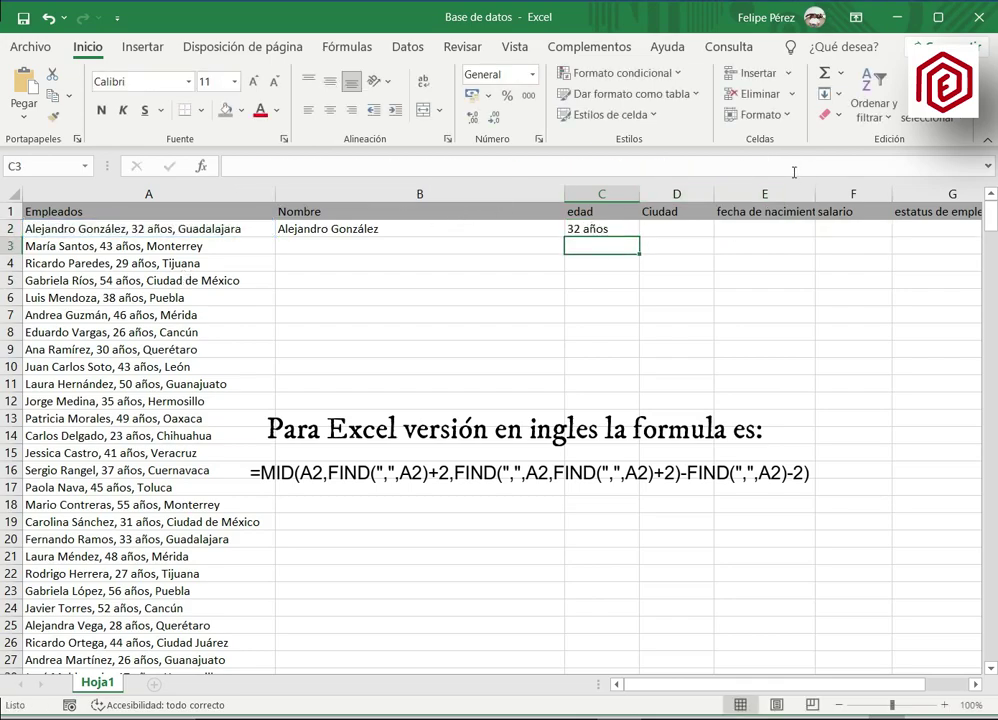
key("Up")
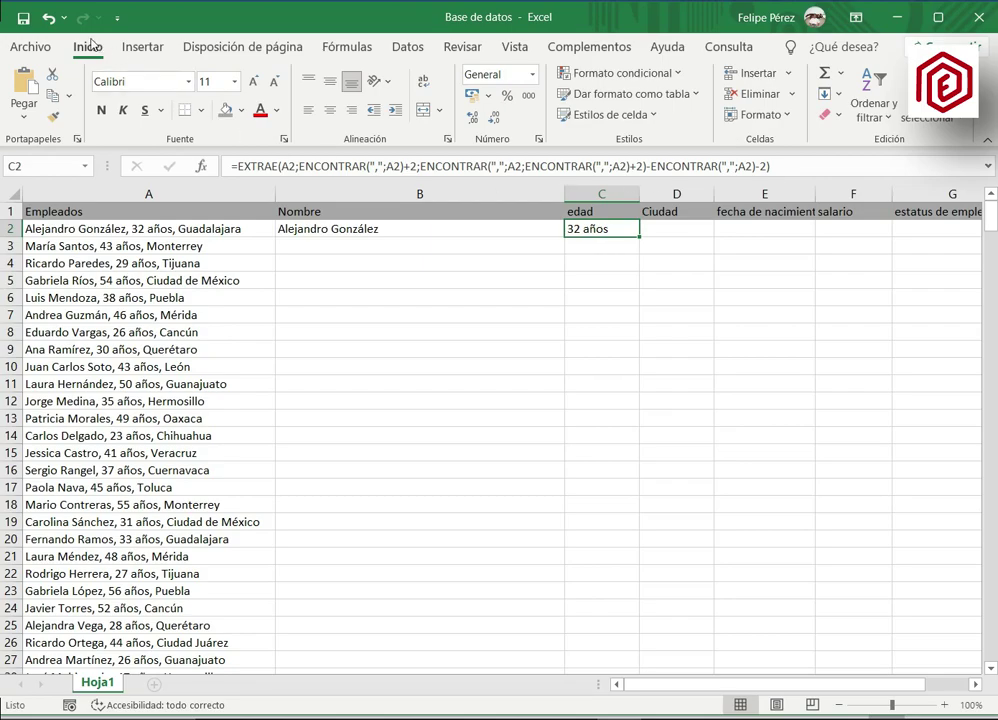
left_click(95, 229)
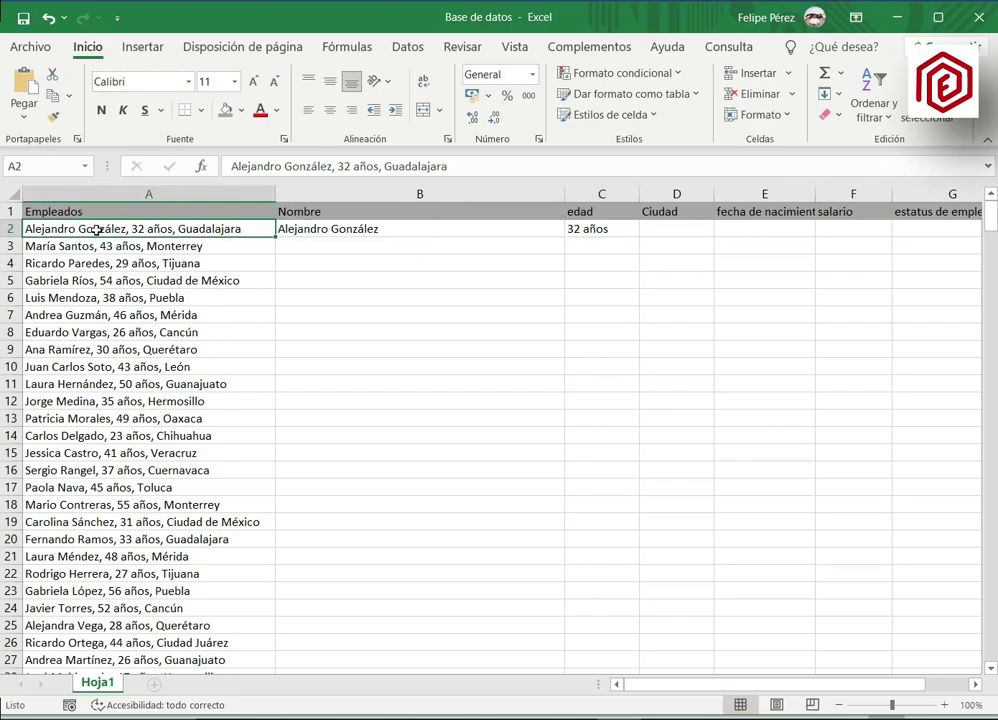
left_click(602, 236)
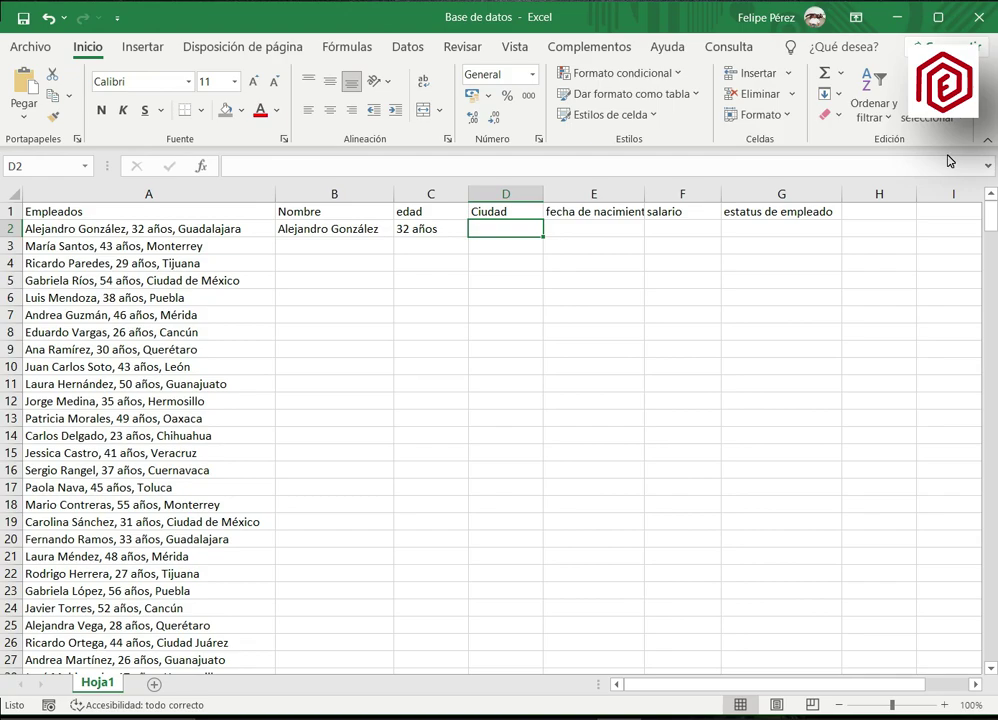
Step: In D2, begin the city formula =EXTRAE(A2;ENCONTRAR(",";A2; after dismissing the parenthesis warning
type("=")
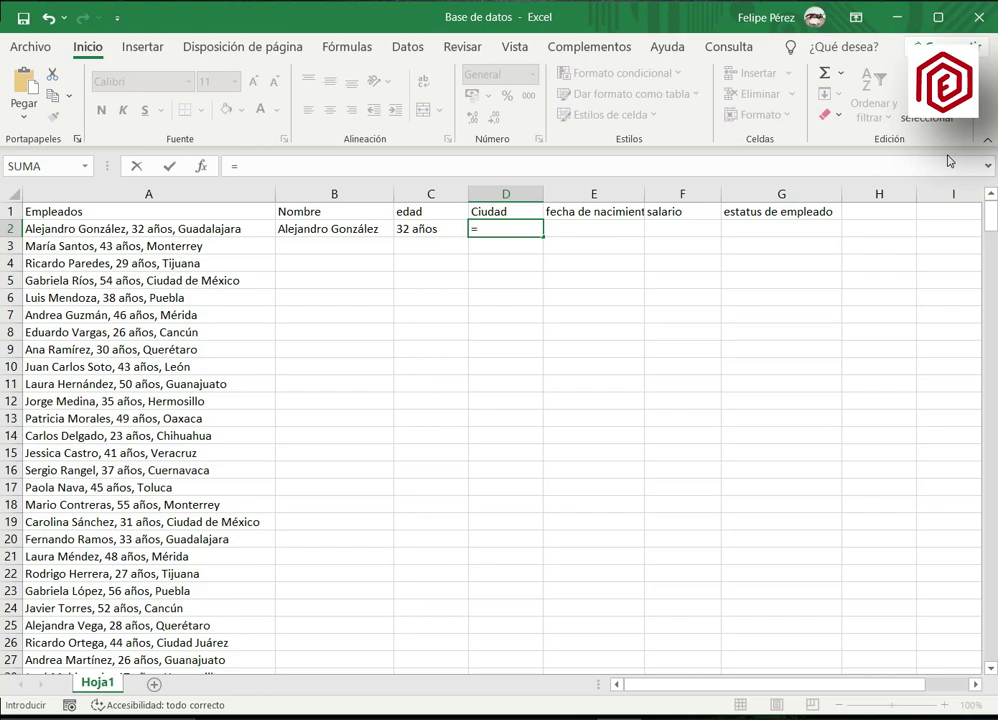
type("ex")
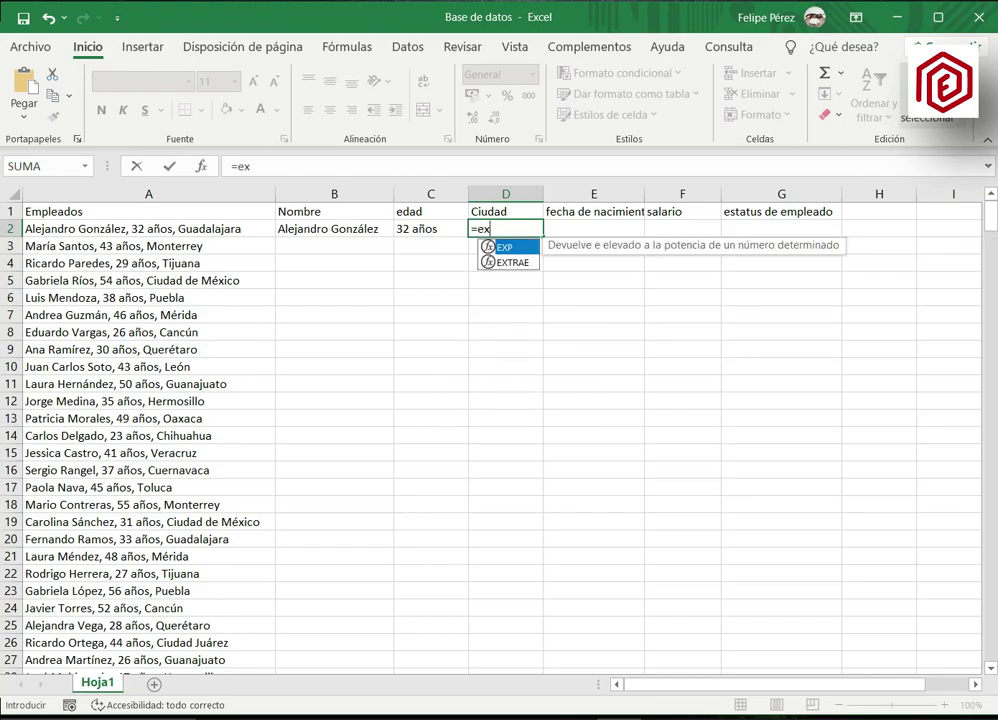
double_click(512, 263)
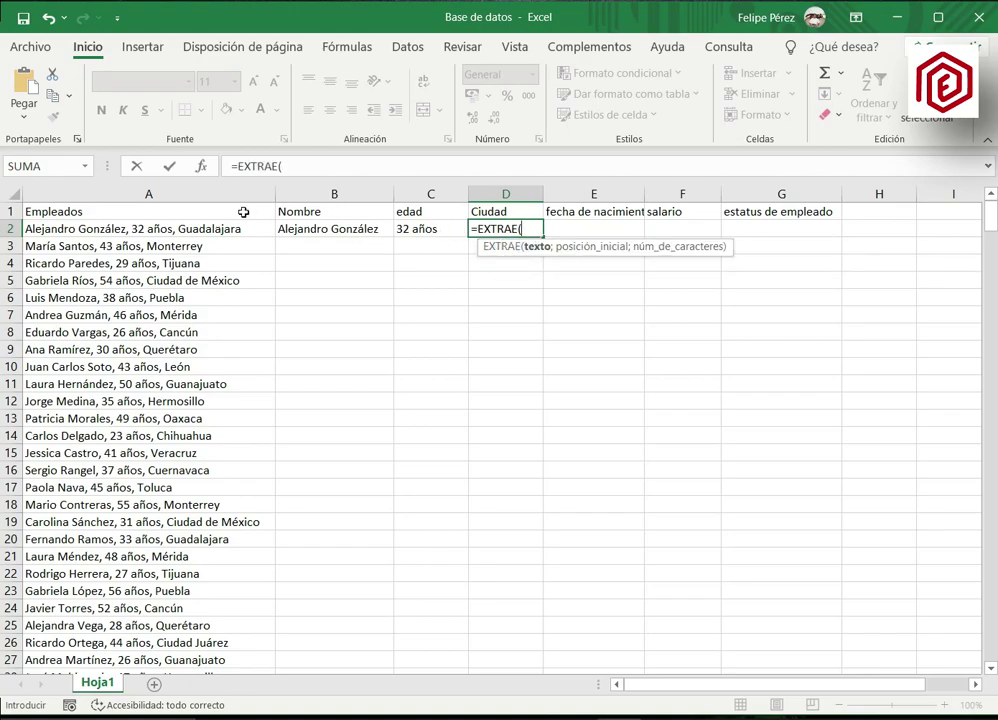
left_click(193, 228)
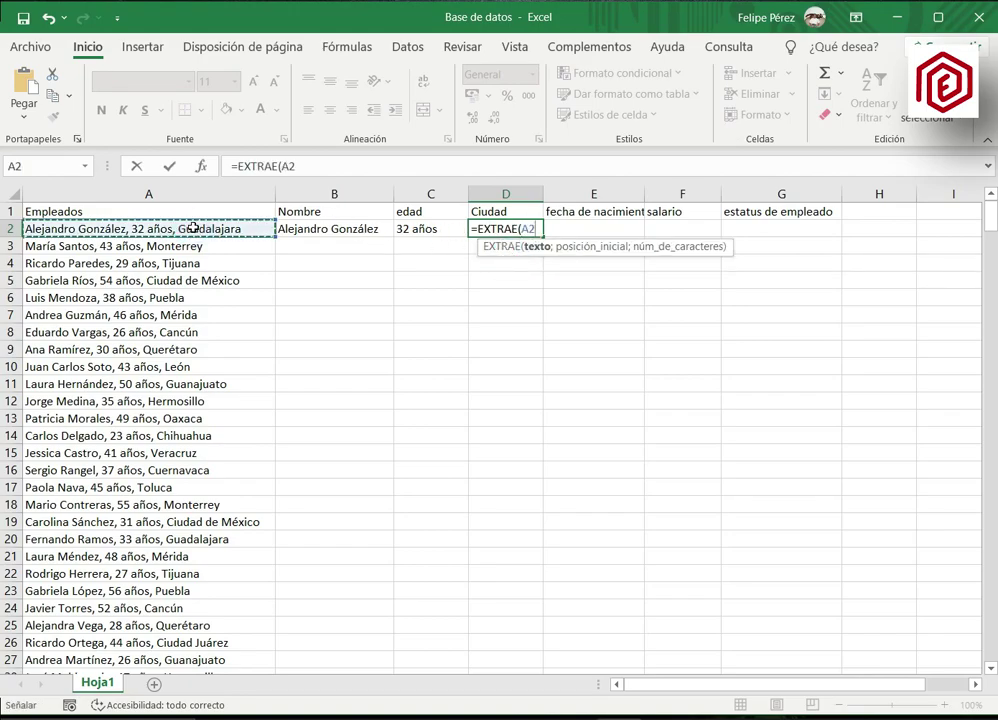
type(";")
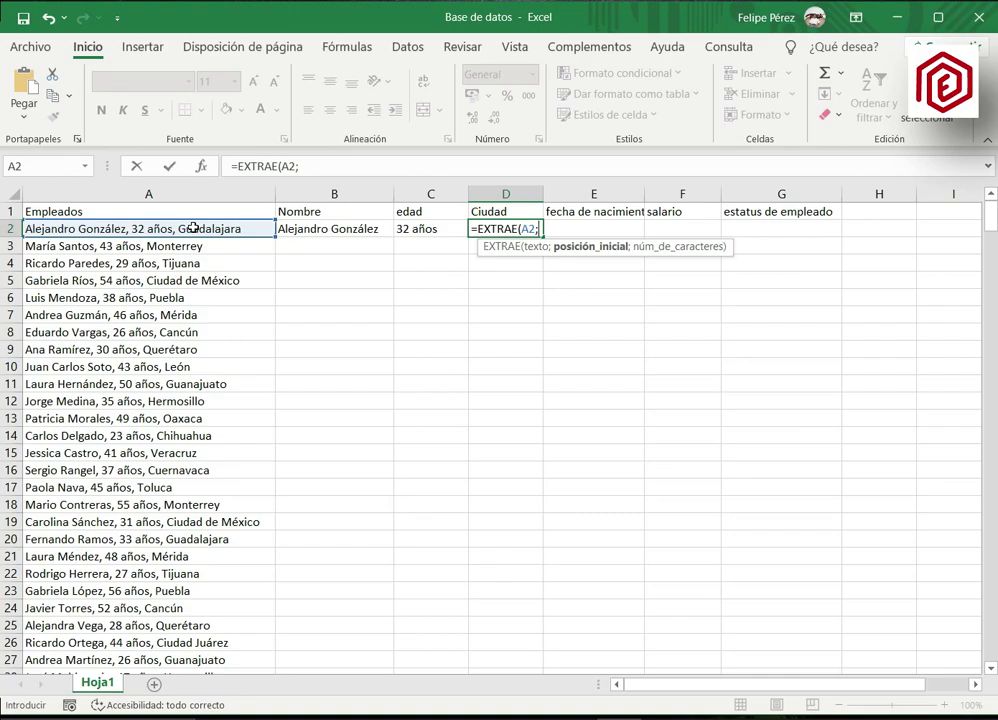
type("en")
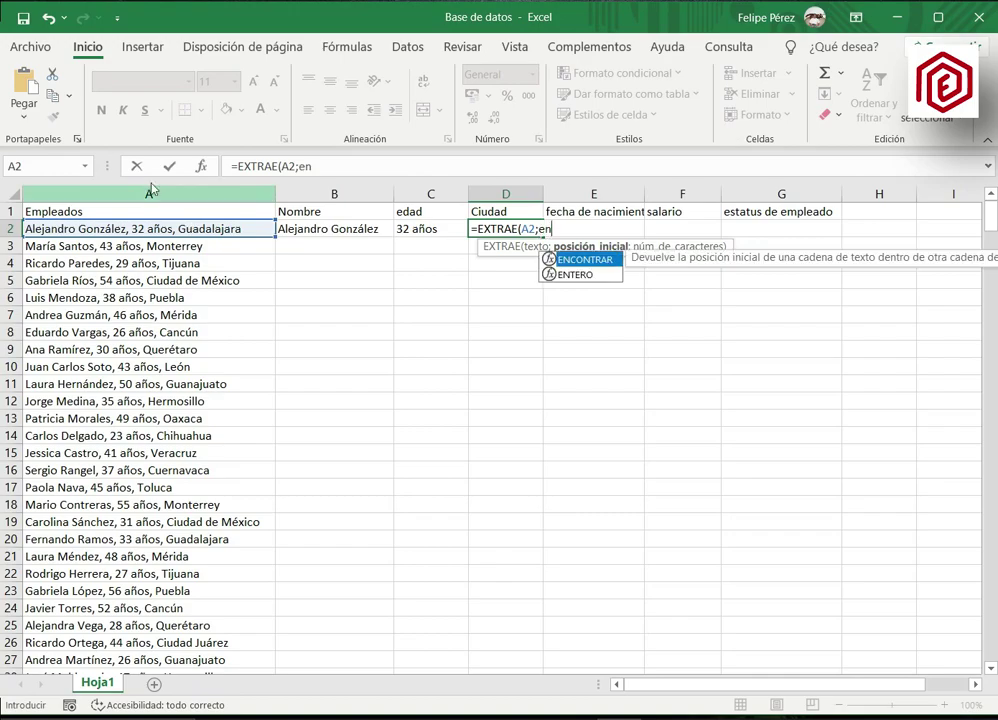
double_click(582, 260)
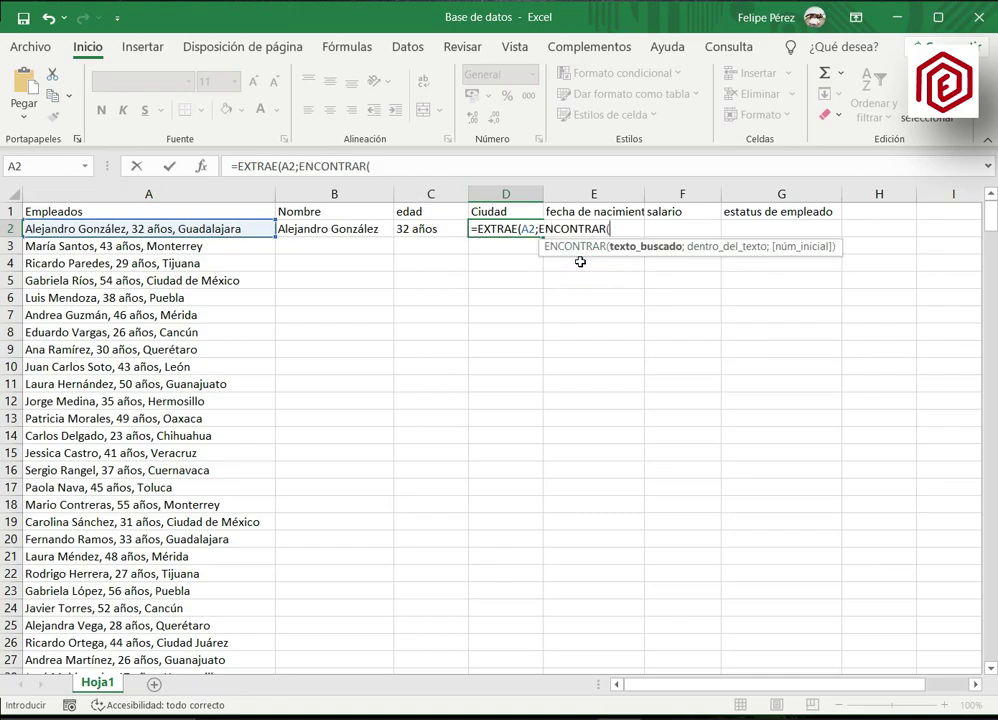
type("\",\"")
left_click(199, 224)
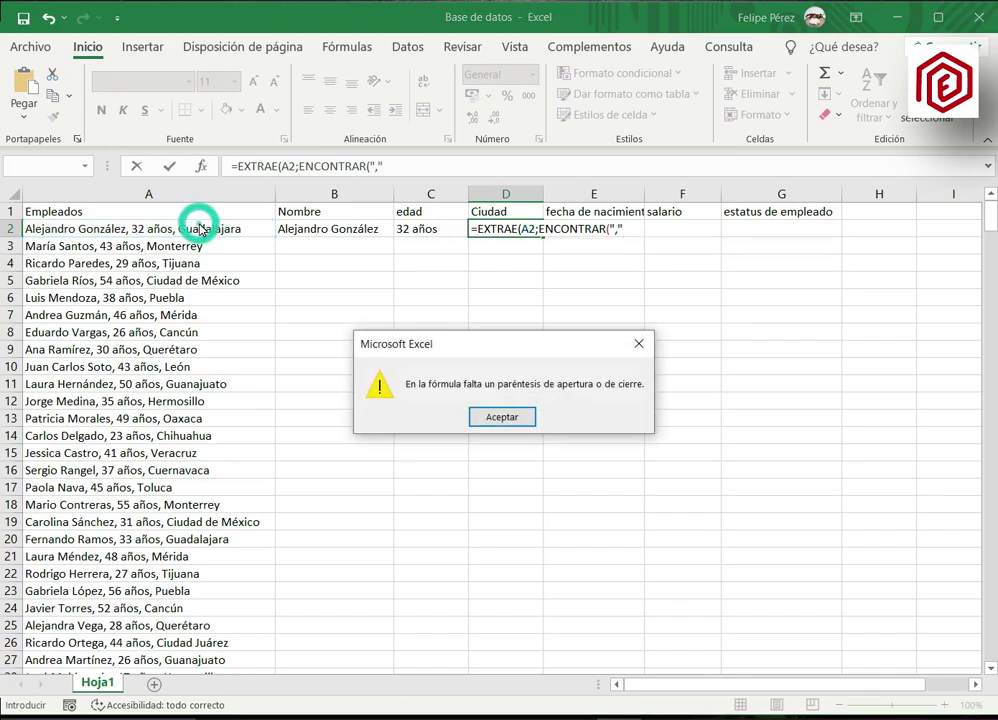
left_click(511, 418)
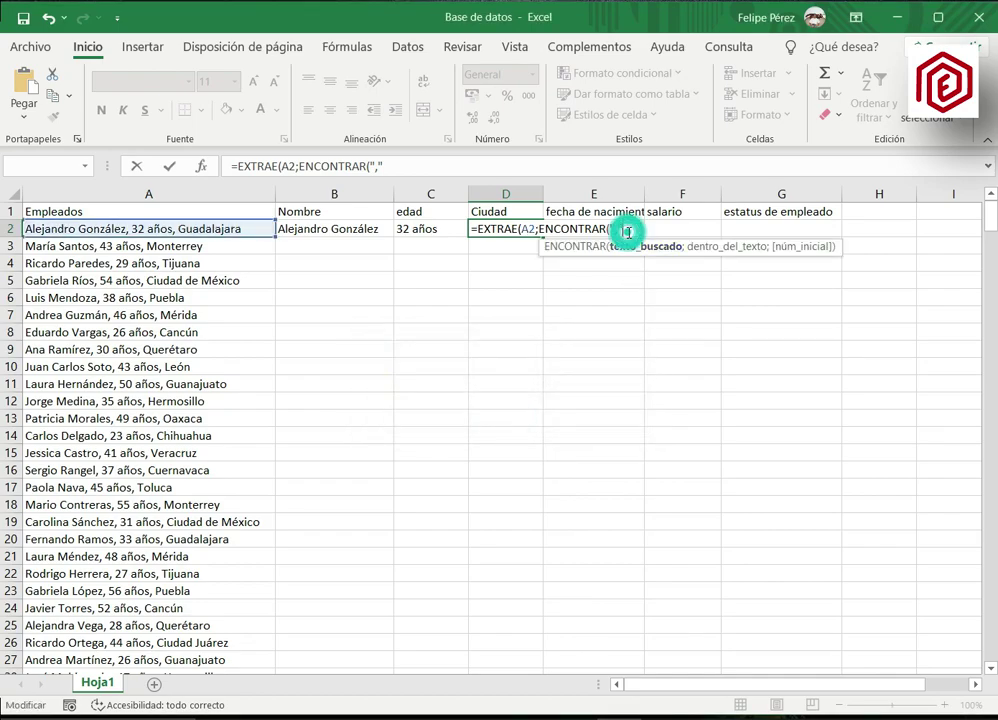
type(";")
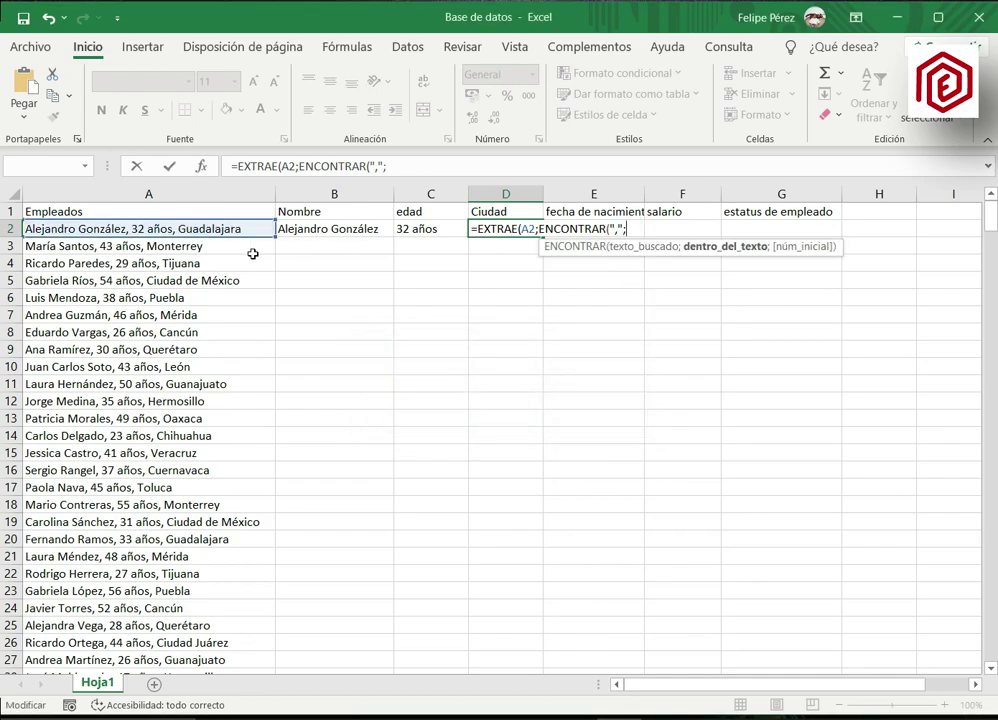
left_click(116, 229)
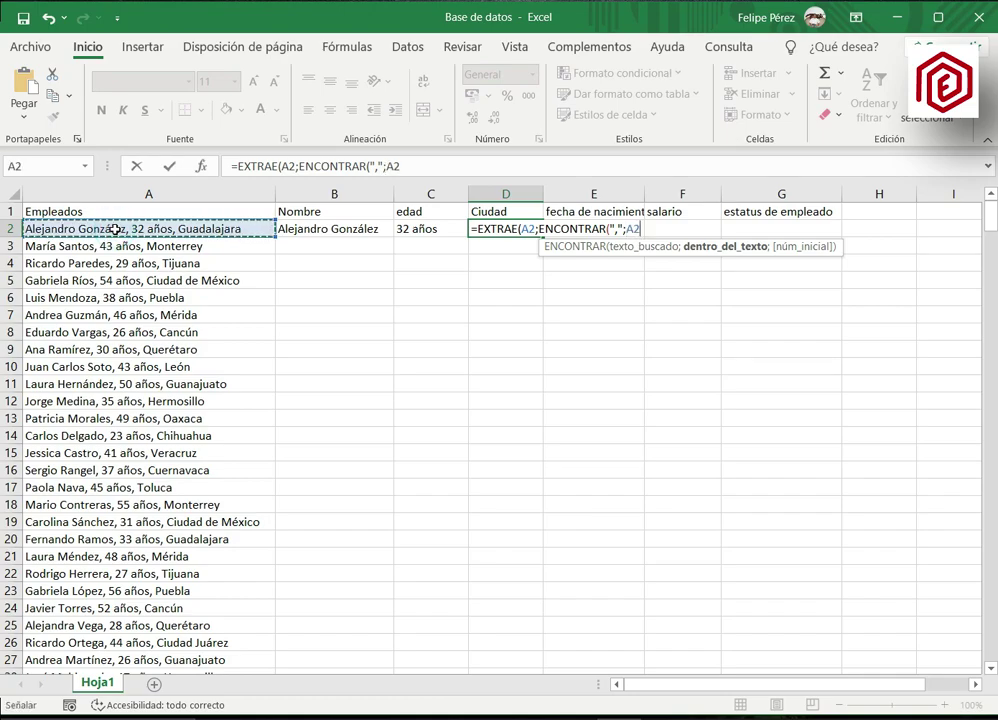
Step: Nest ENCONTRAR(",";A2)+1; as the inner search start in D2
type(";e")
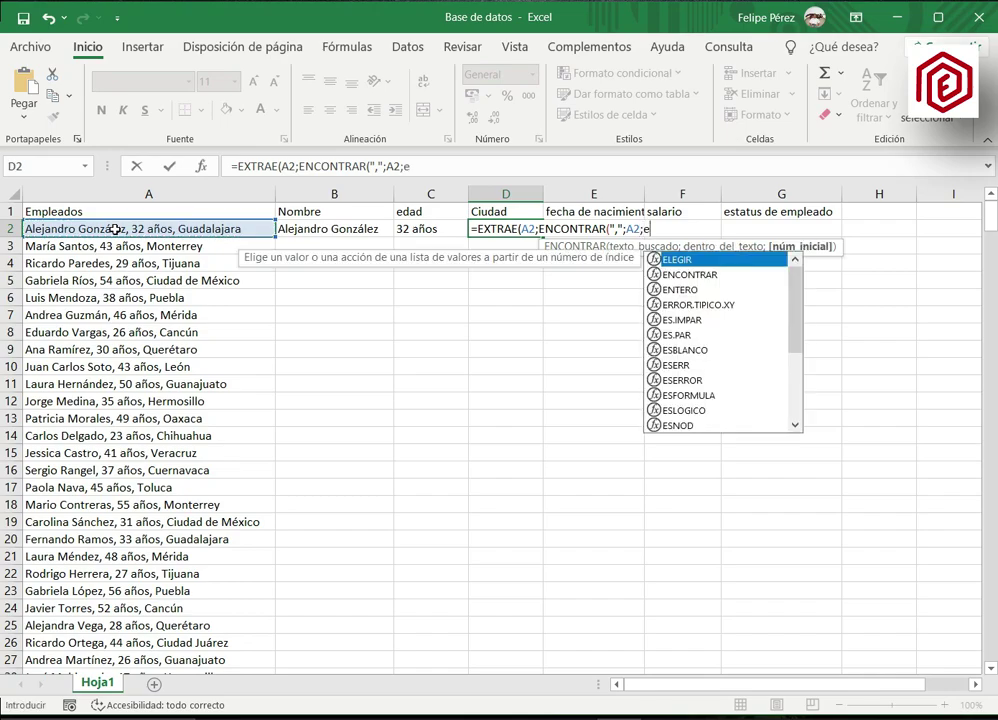
type("n")
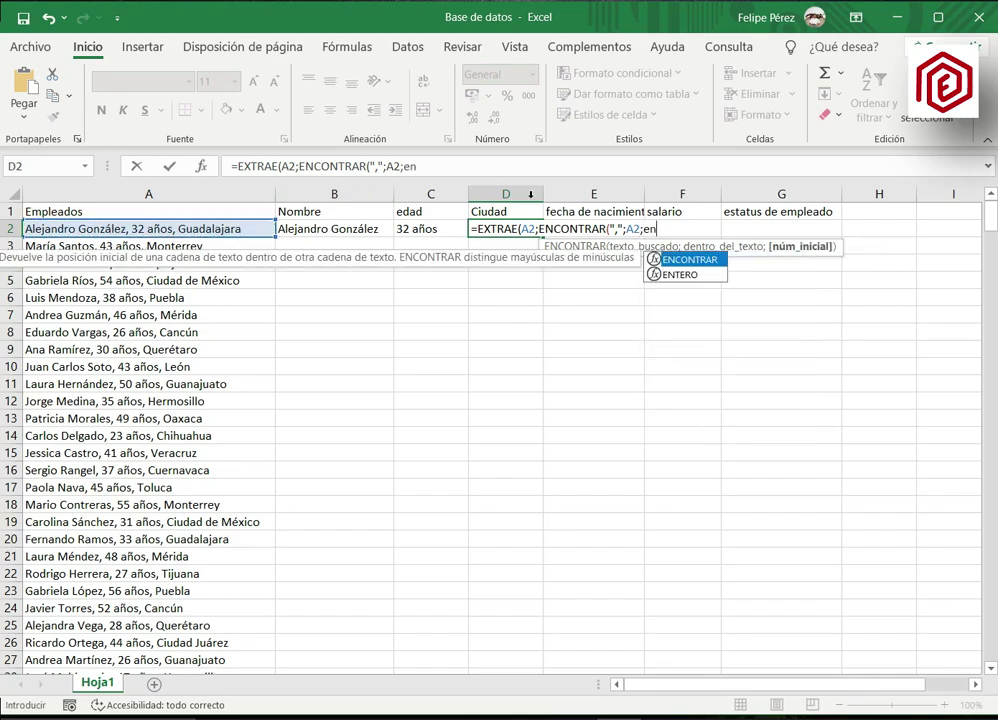
double_click(677, 259)
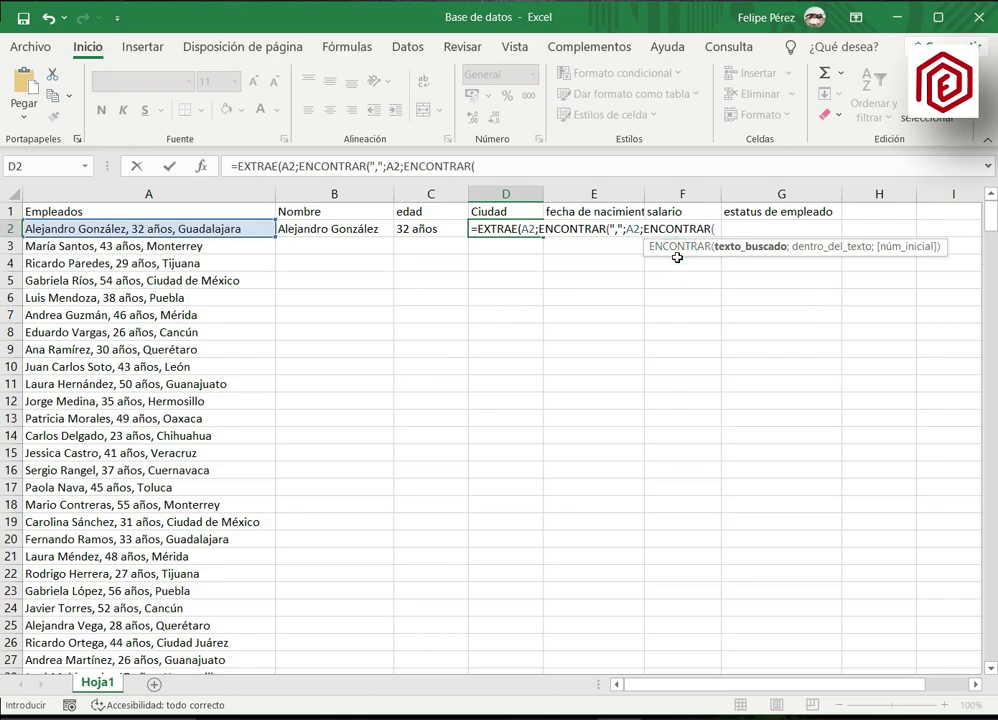
type("\",\"")
type(";")
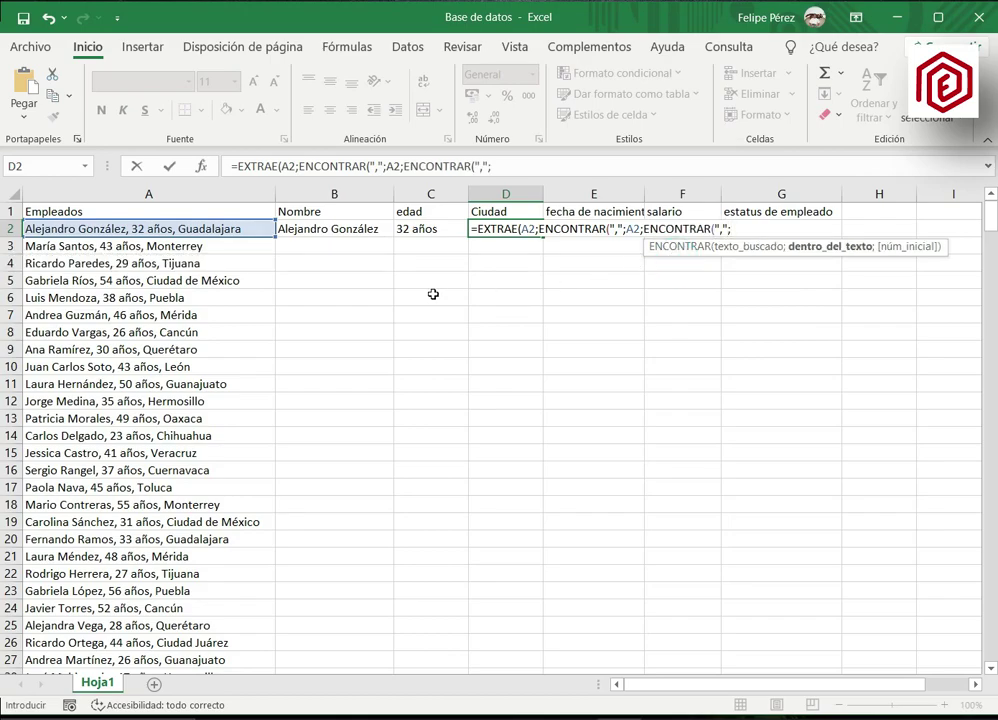
left_click(233, 230)
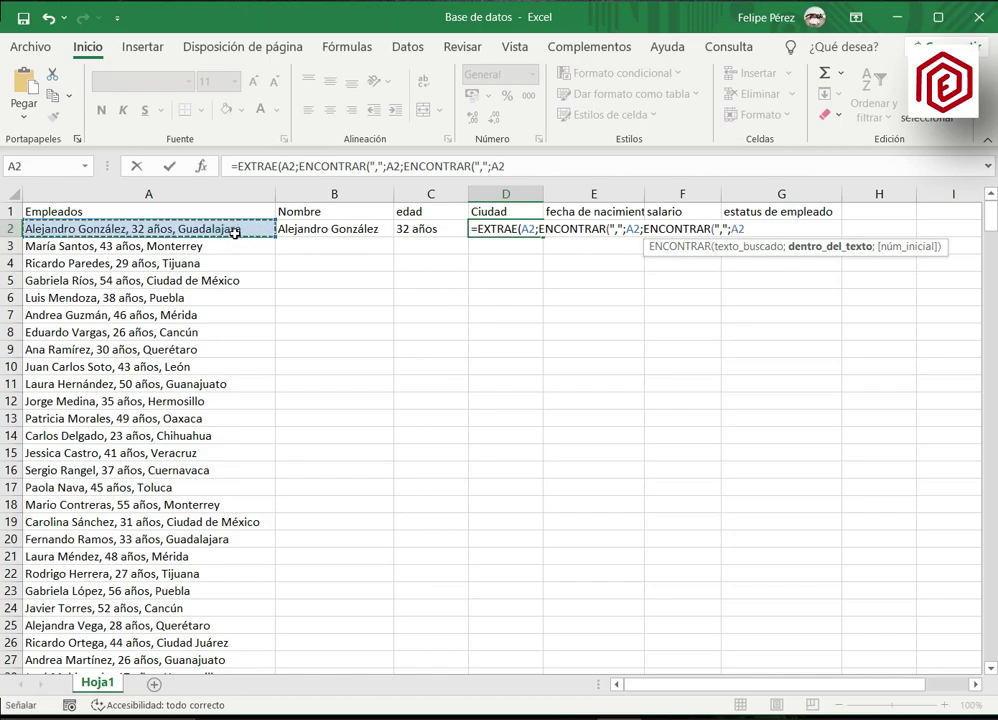
type(")")
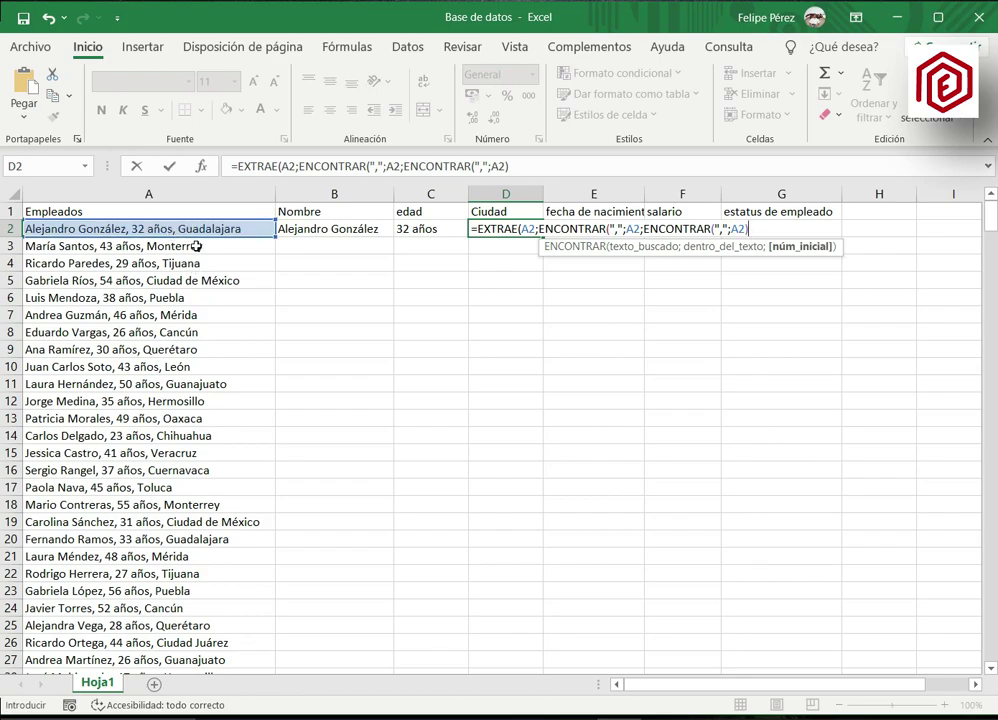
type("+1")
type(";")
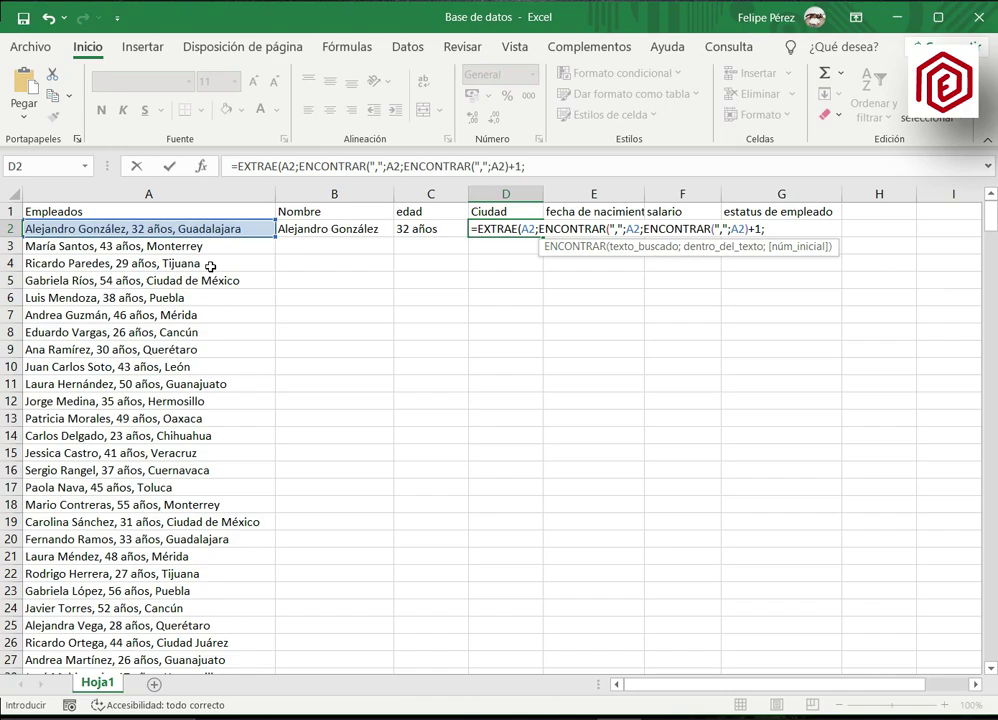
Step: Append LARGO(A2)) to D2's formula and commit, triggering the too-many-arguments error
type("lar")
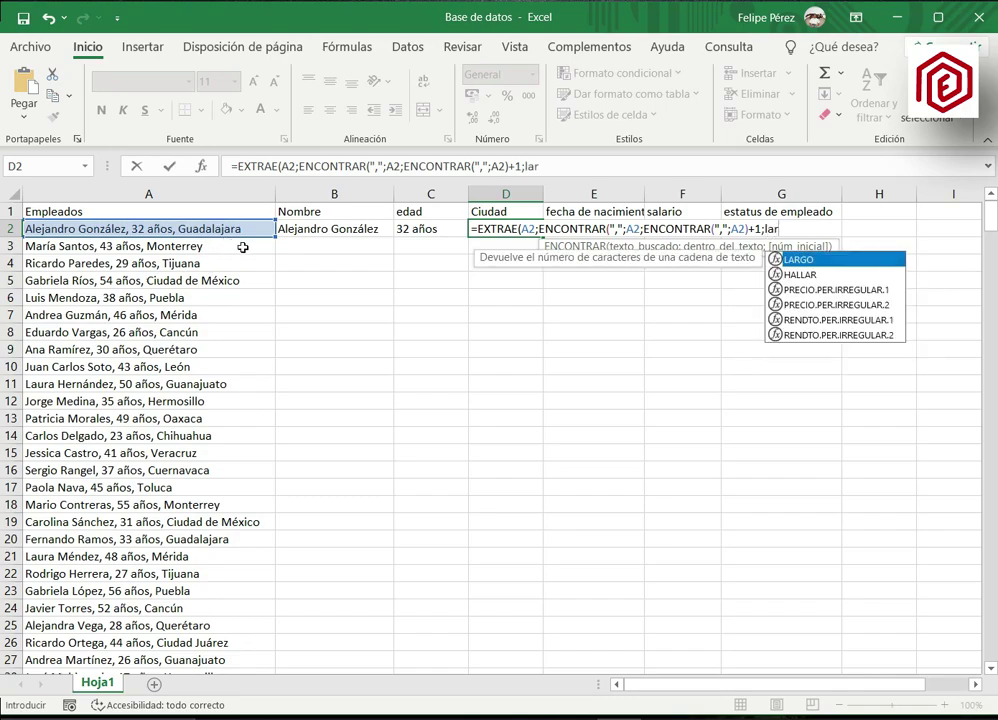
double_click(798, 260)
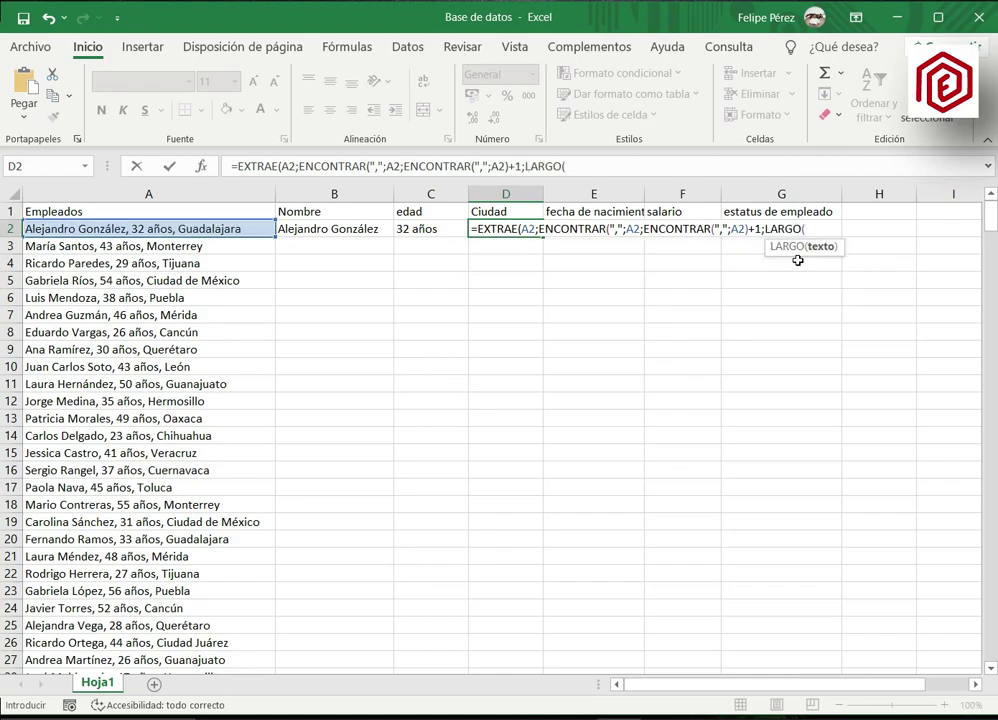
left_click(220, 228)
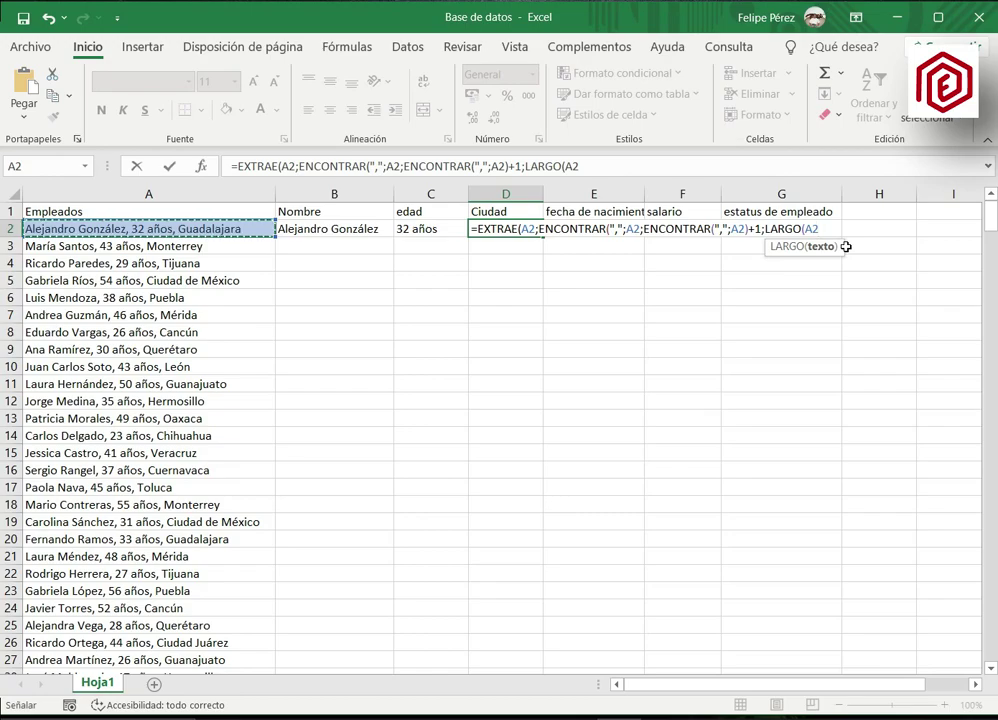
type(")")
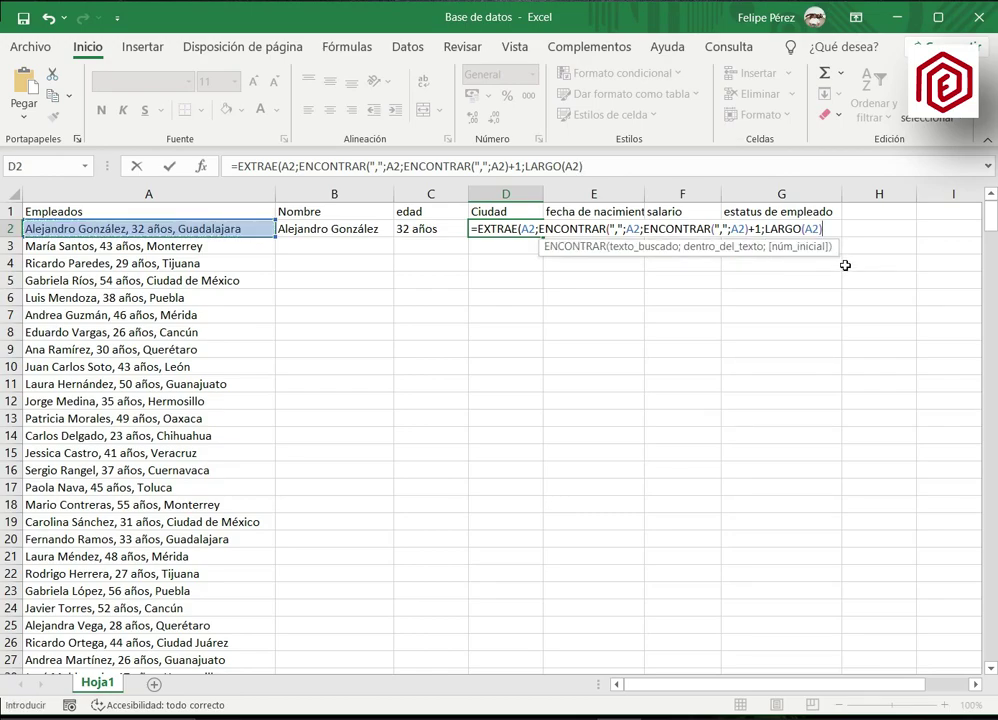
type(")")
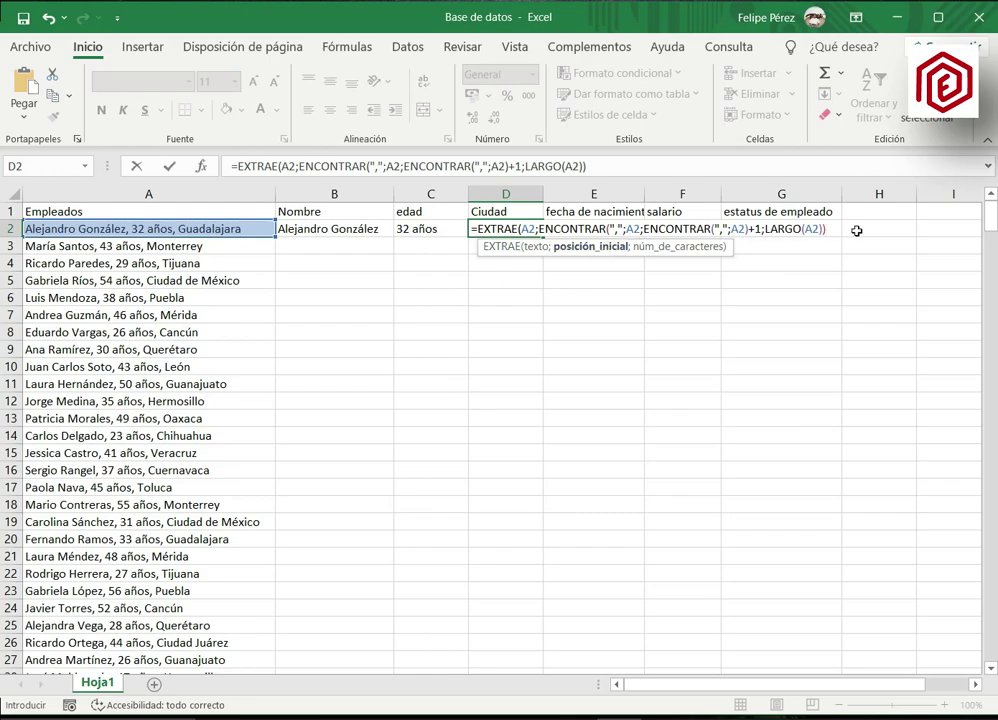
key("Return")
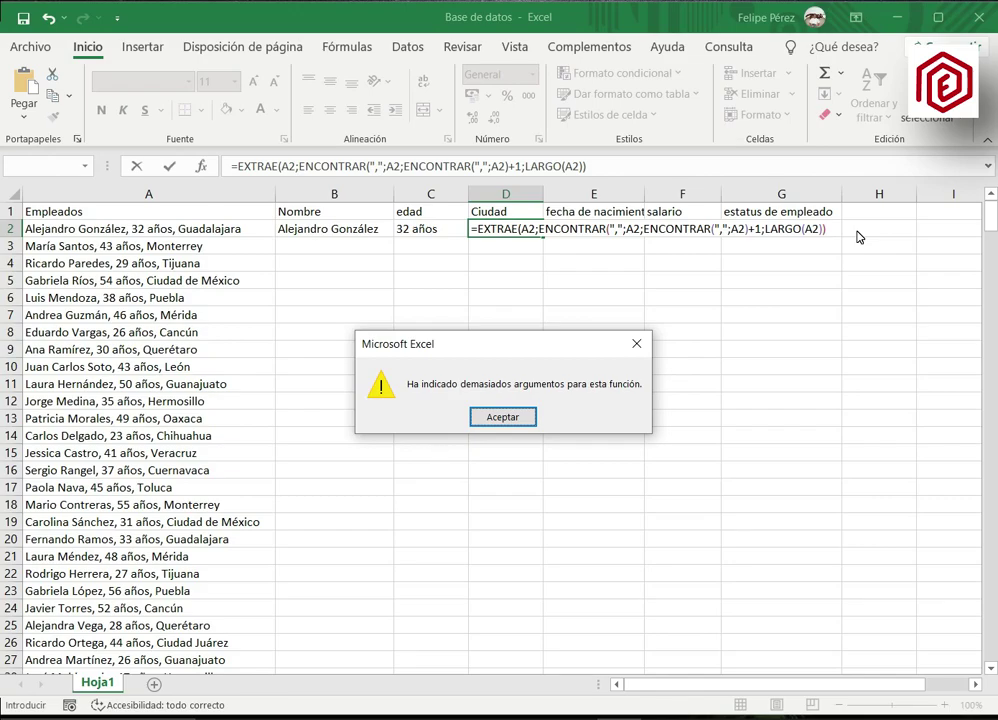
Step: Correct D2's parentheses to ...A2)+1)+1;LARGO(A2)) and remove the duplicate semicolon
key("Return")
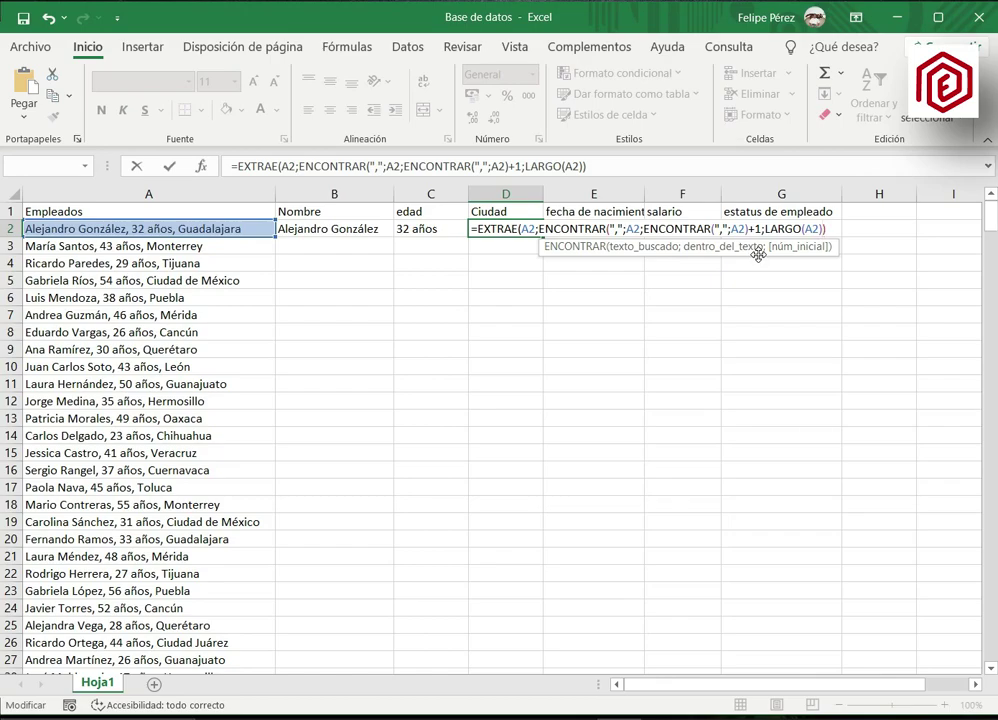
left_click(758, 229)
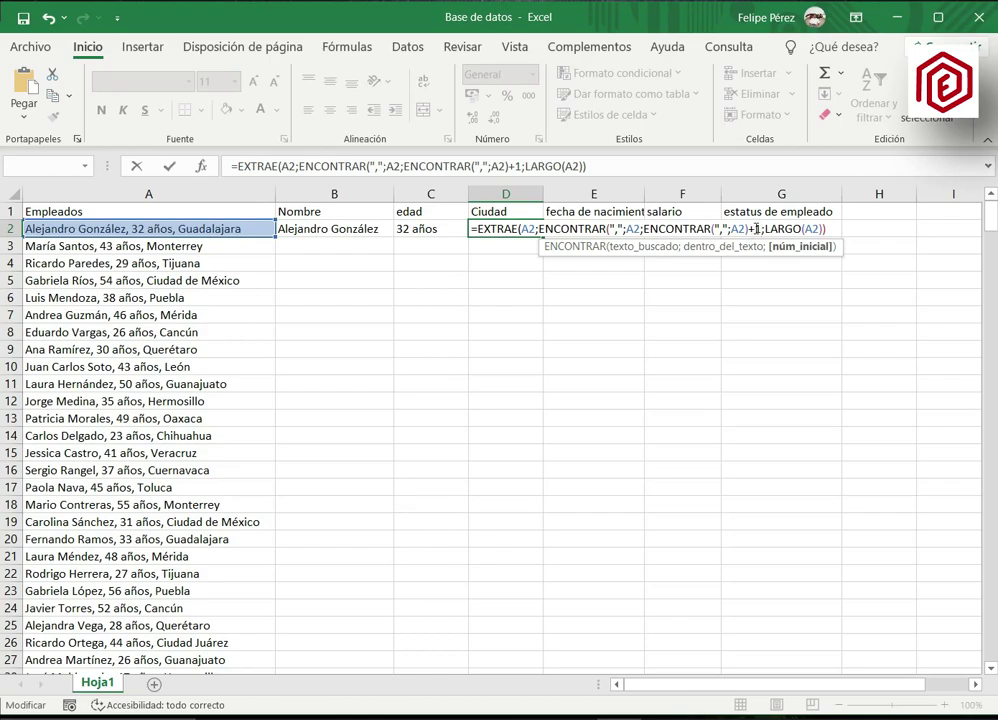
type(")")
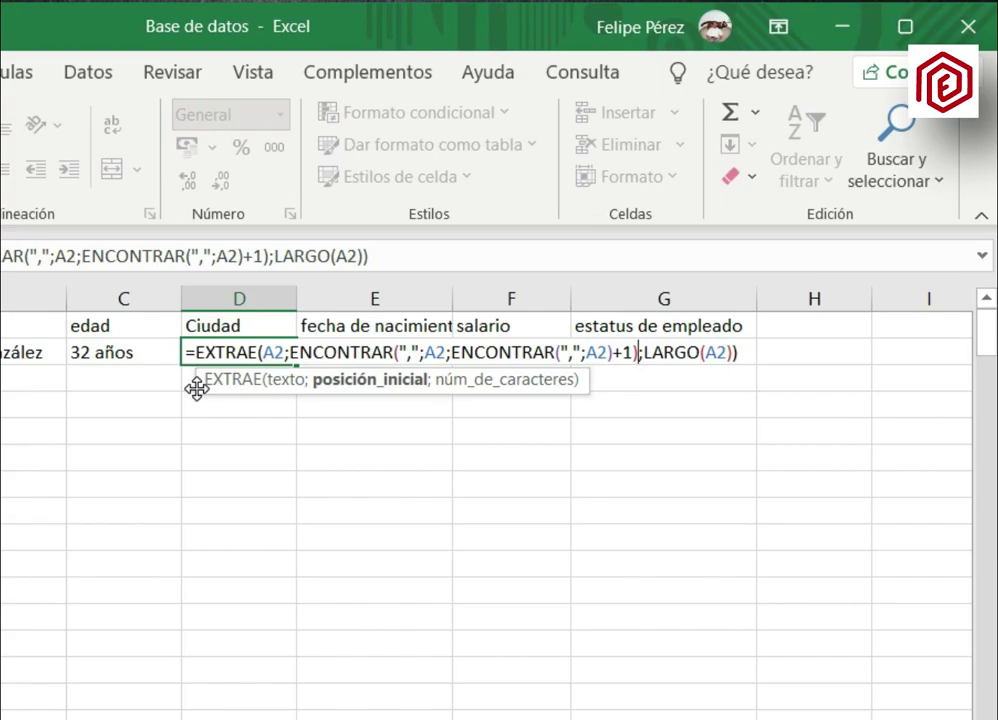
type("+1")
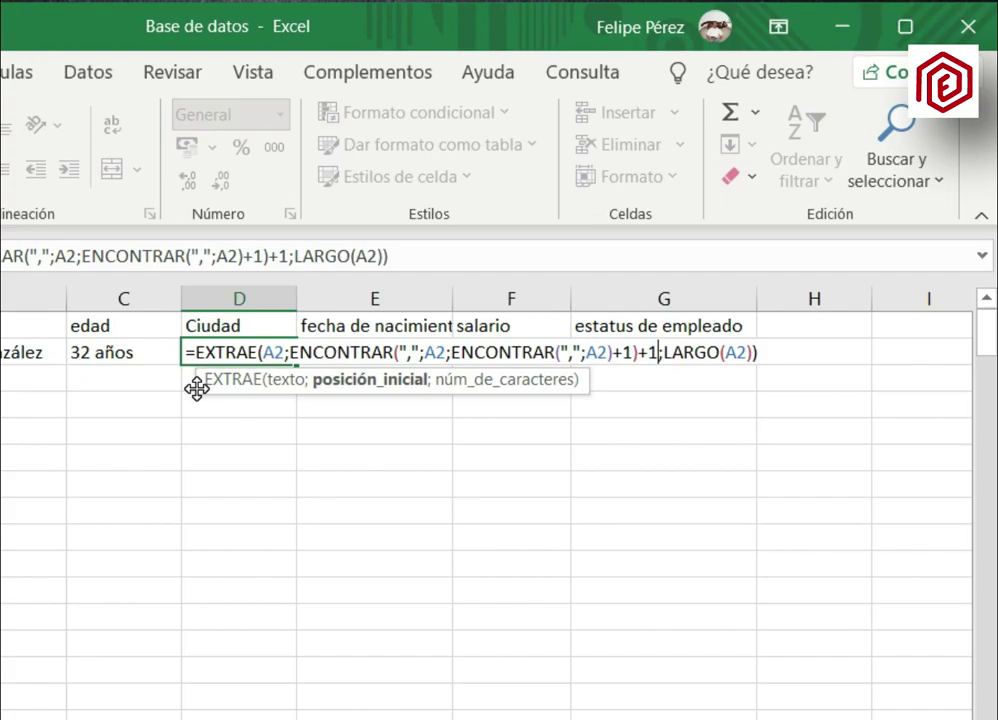
type(";")
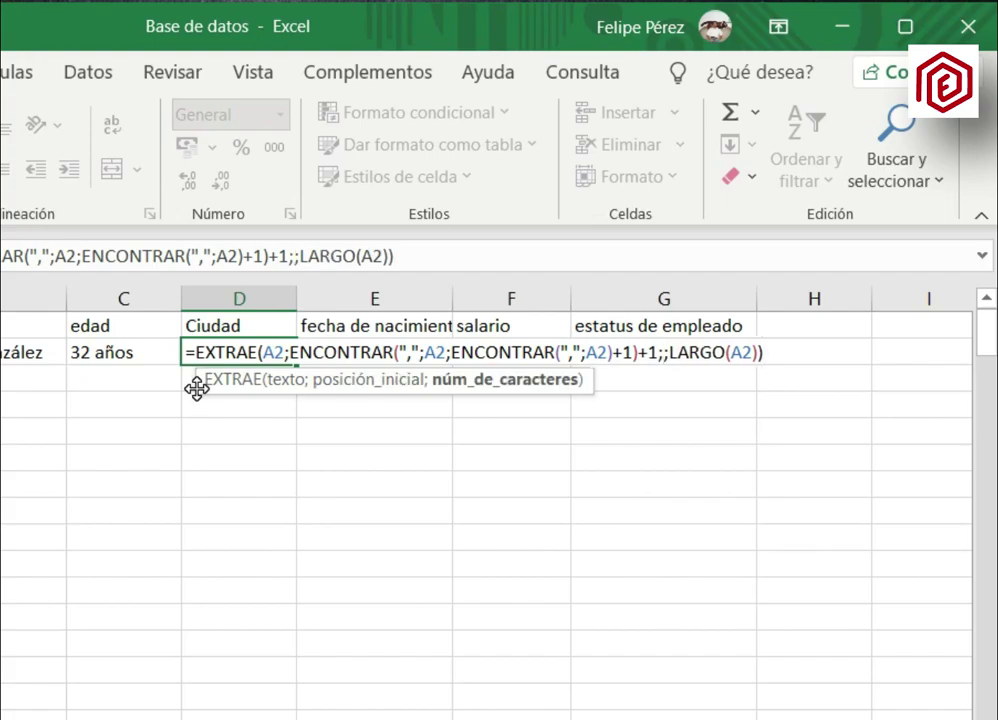
key("Left")
key("Delete")
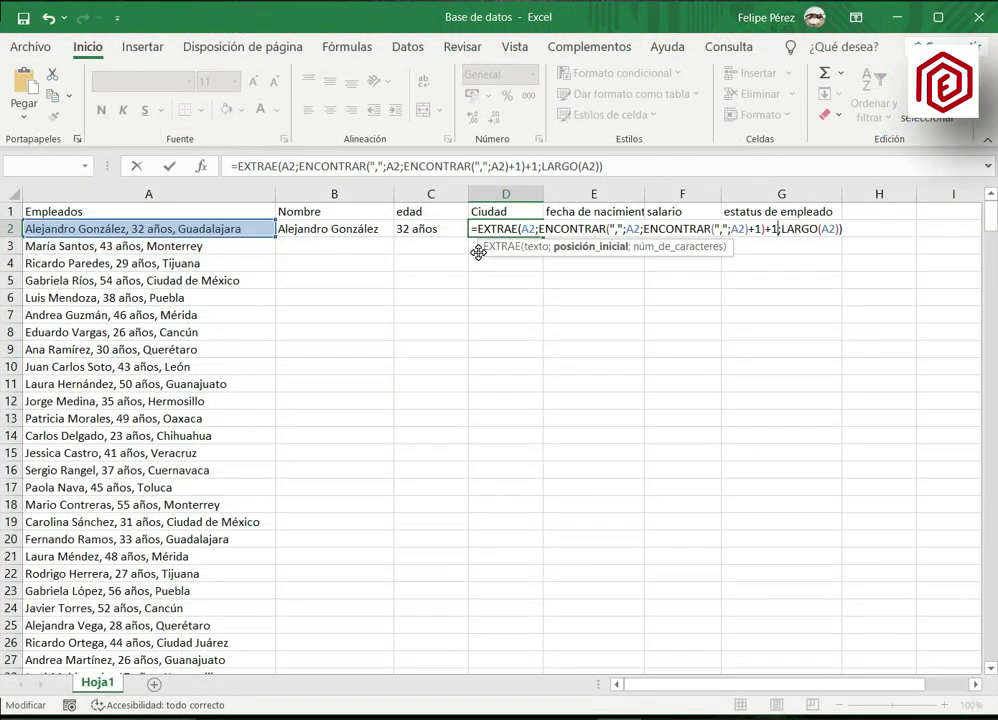
key("Return")
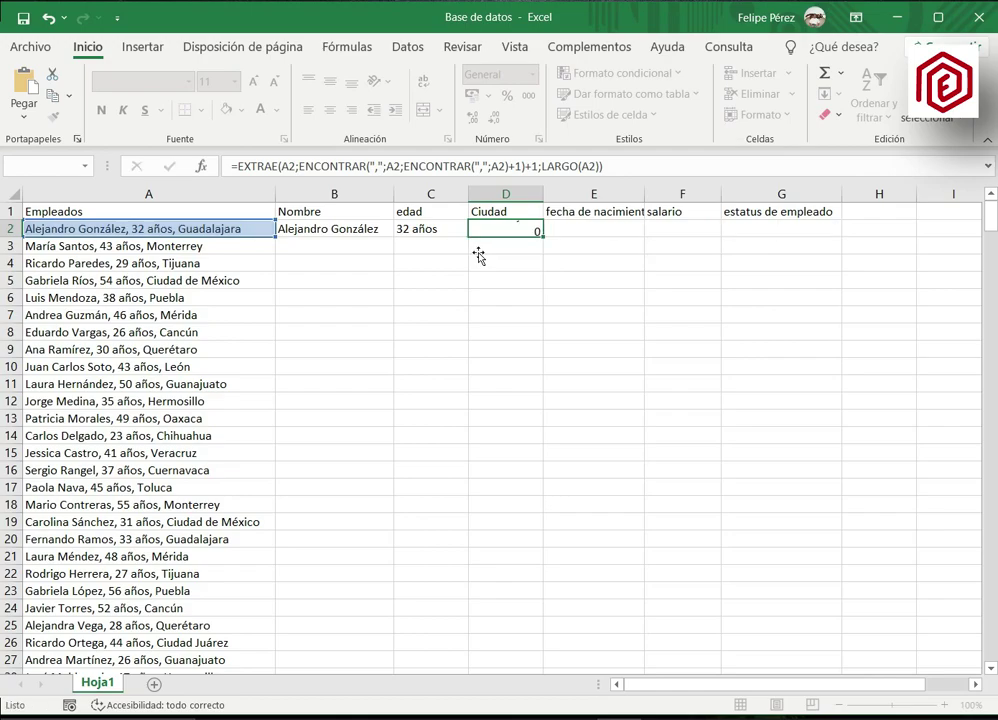
key("Up")
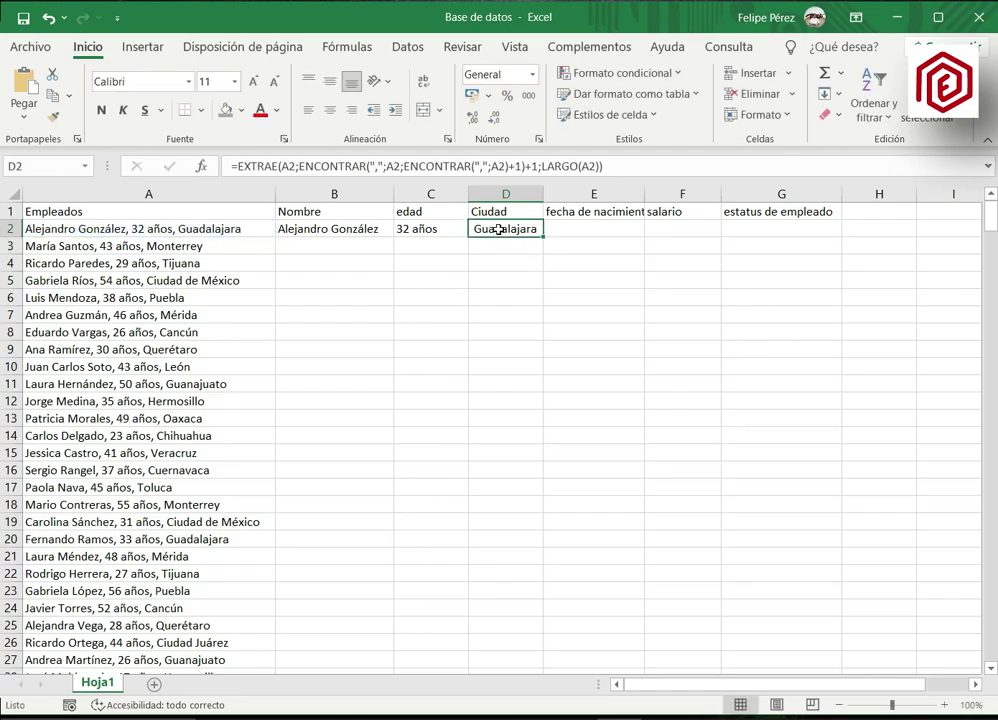
key("Right")
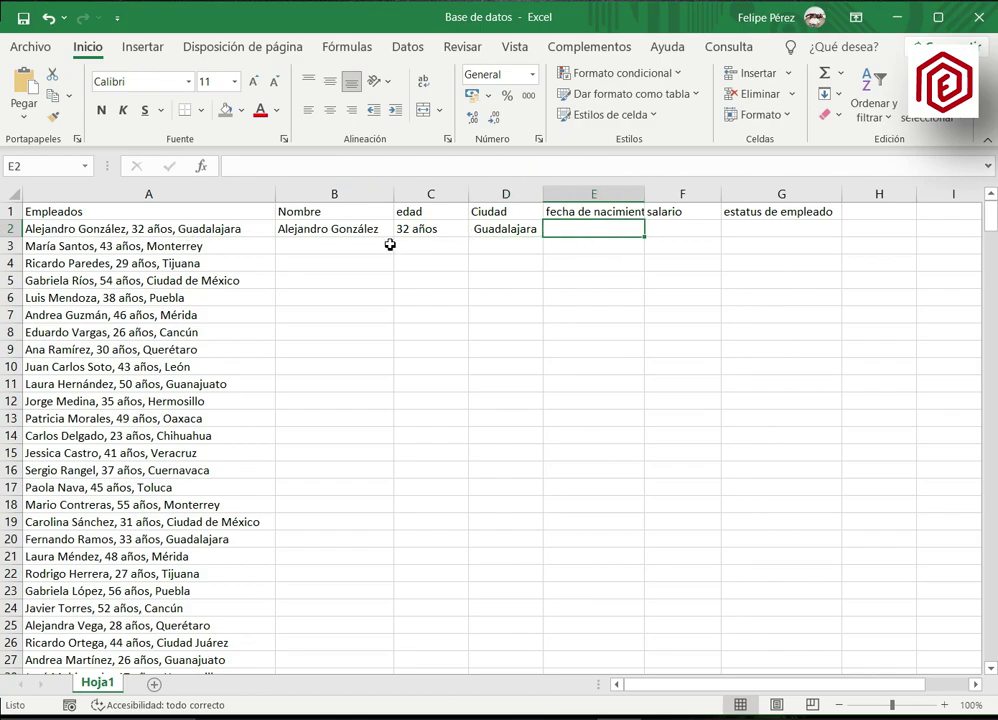
left_click(410, 229)
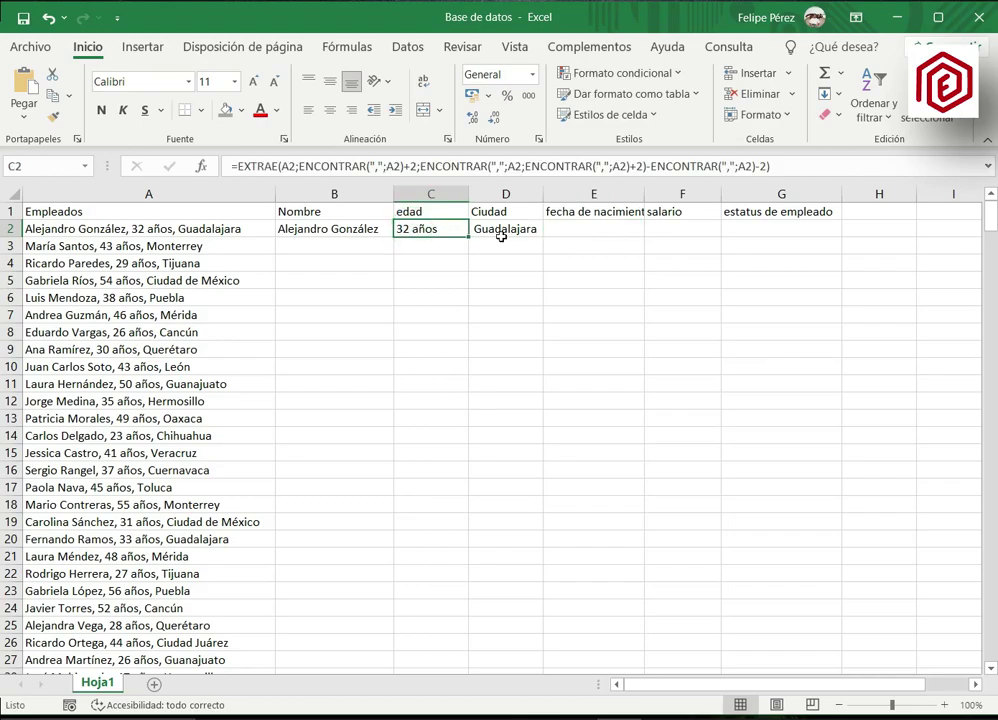
left_click(587, 232)
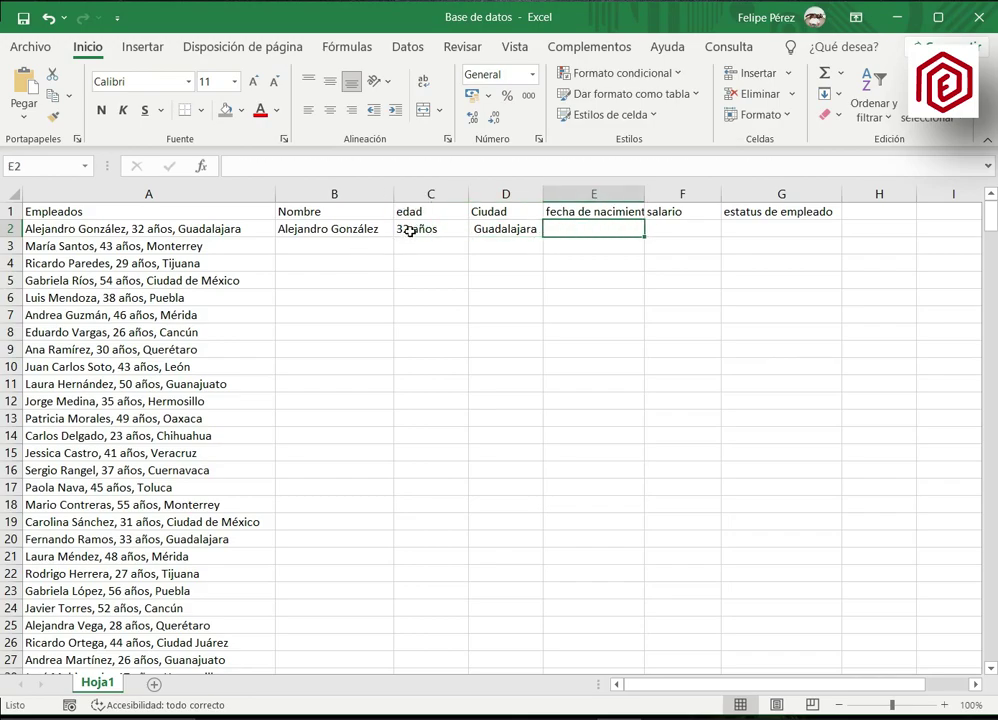
left_click(410, 230)
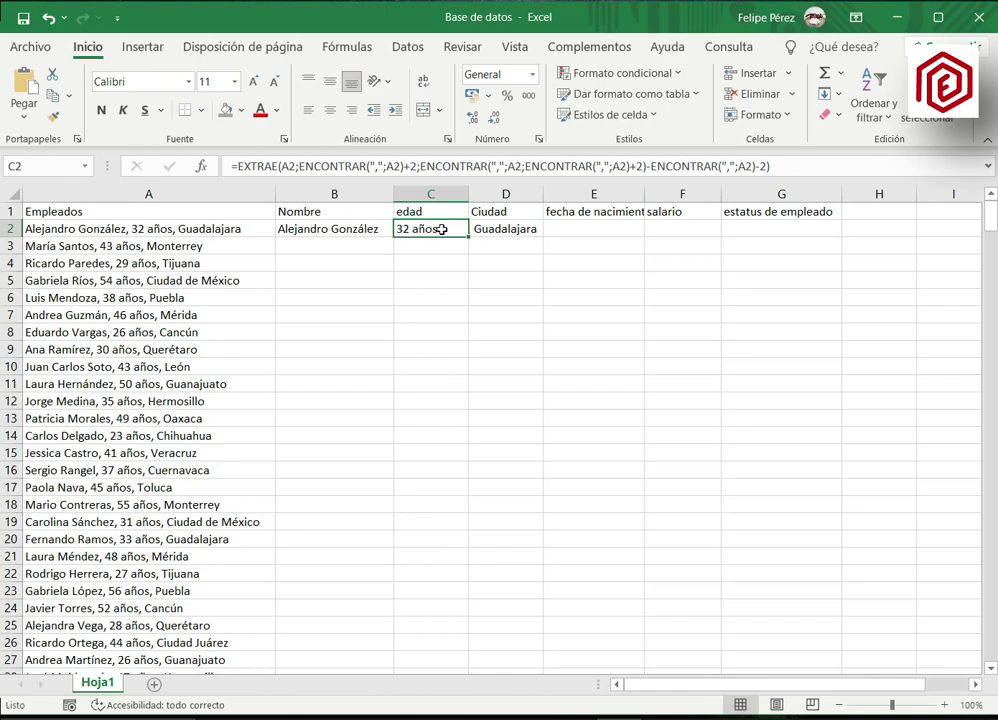
left_click(584, 235)
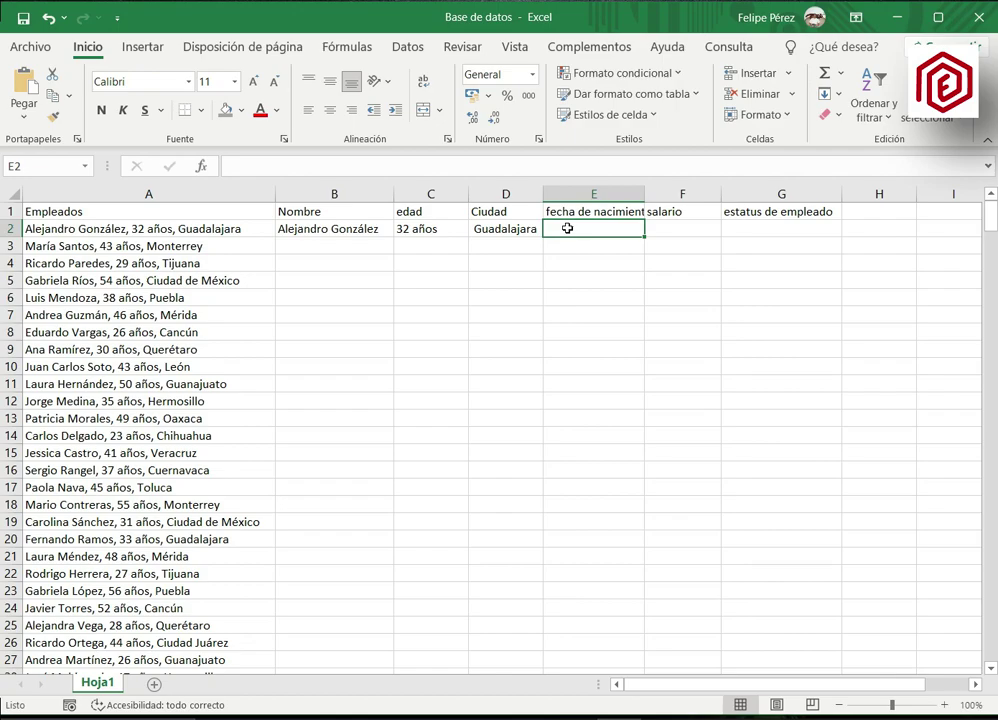
Step: Enter =EXTRAE(C2;1;2) in E2 to extract the first two characters of the age, showing 32
type("=ex")
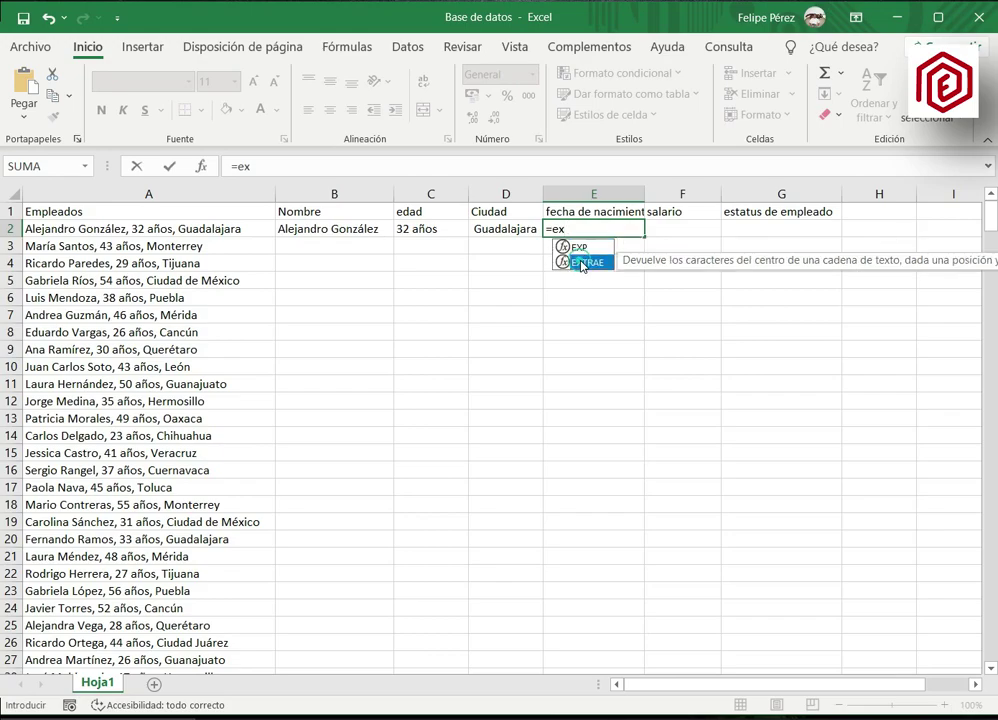
double_click(584, 262)
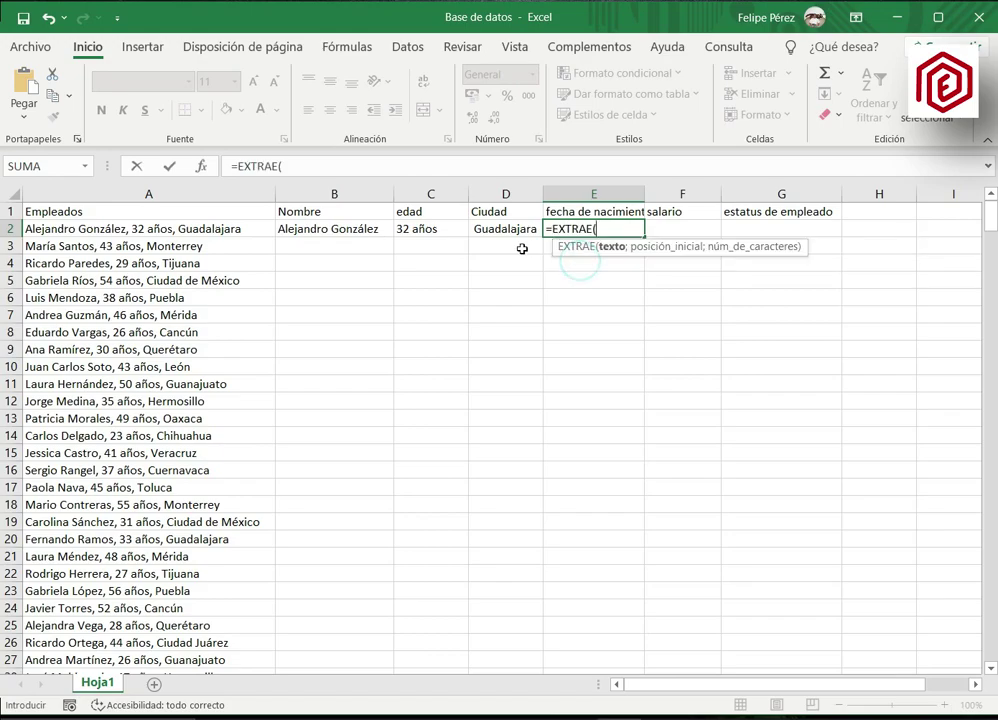
left_click(424, 229)
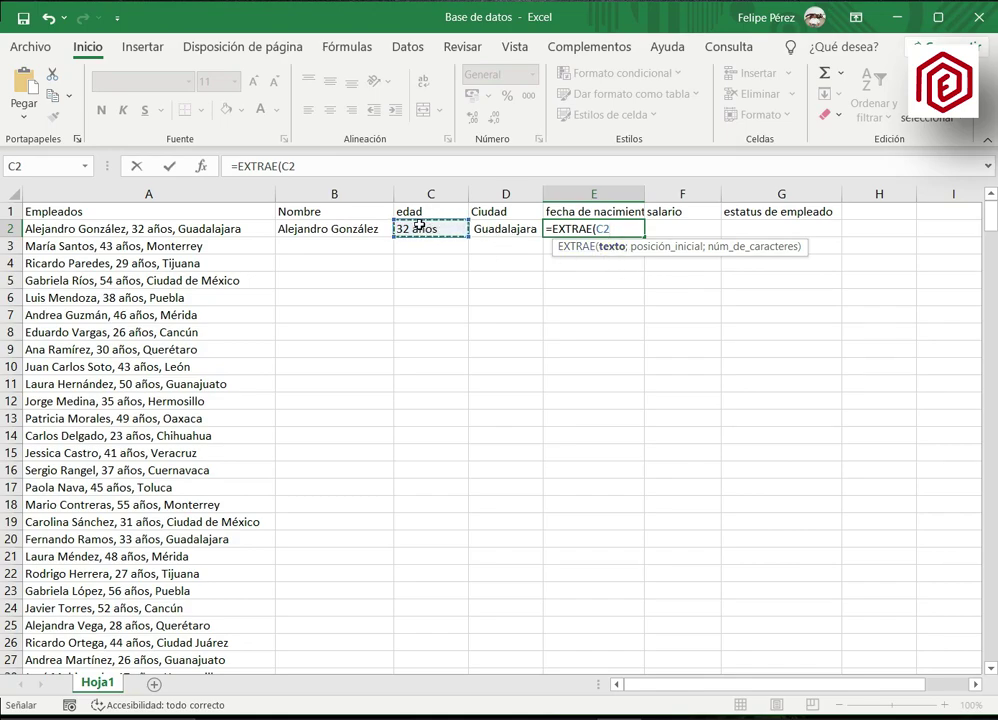
type(";")
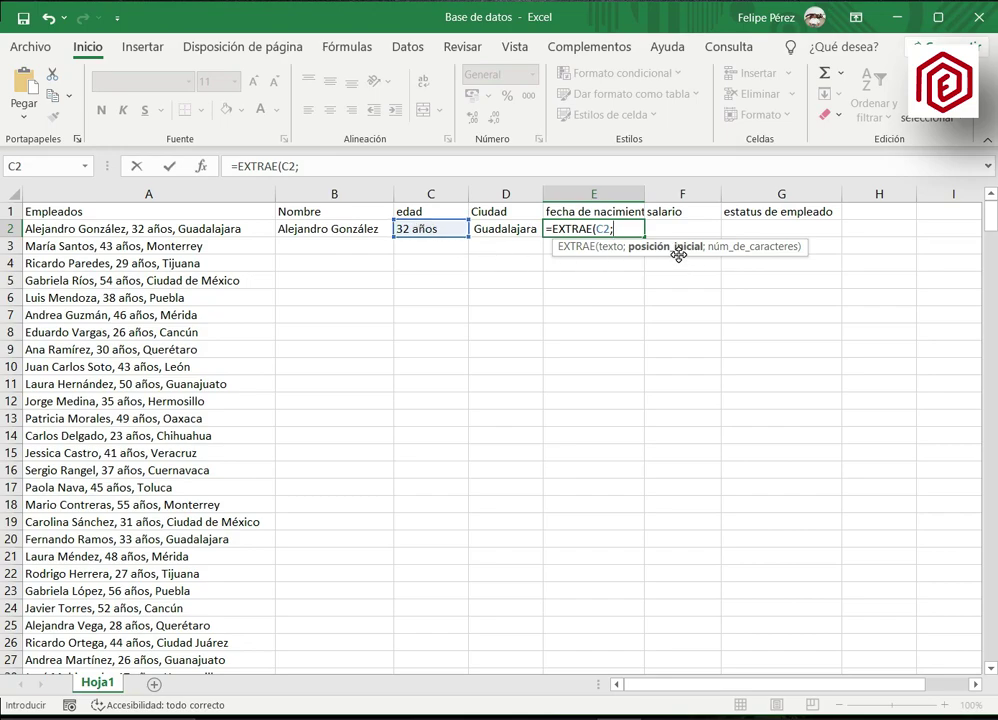
type("1")
type(";")
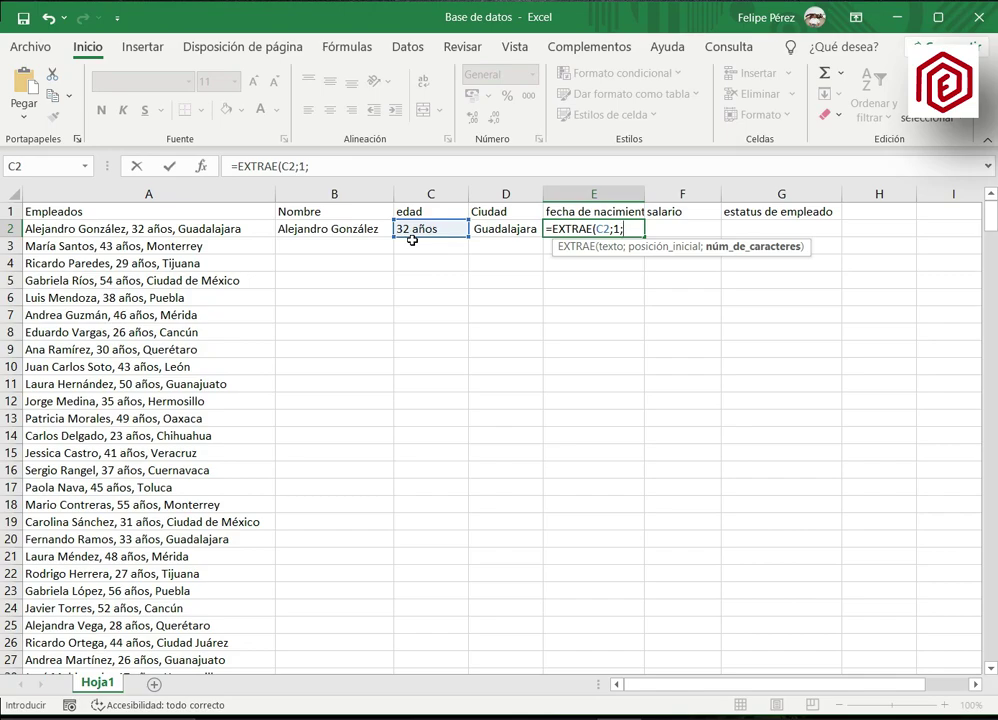
type("2")
type(")")
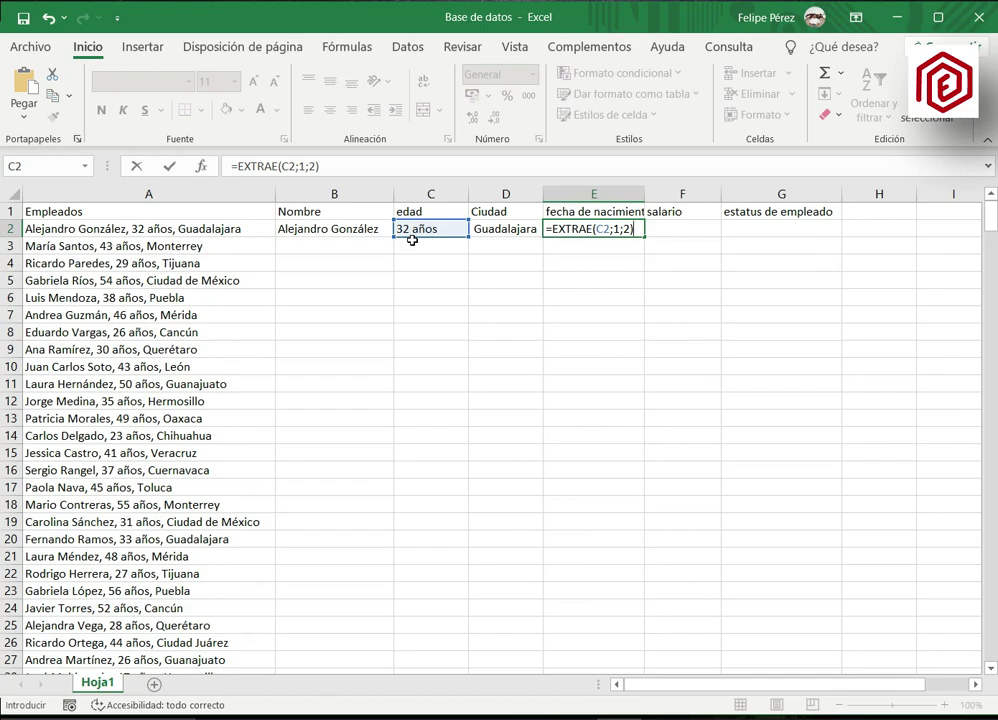
key("Return")
key("Up")
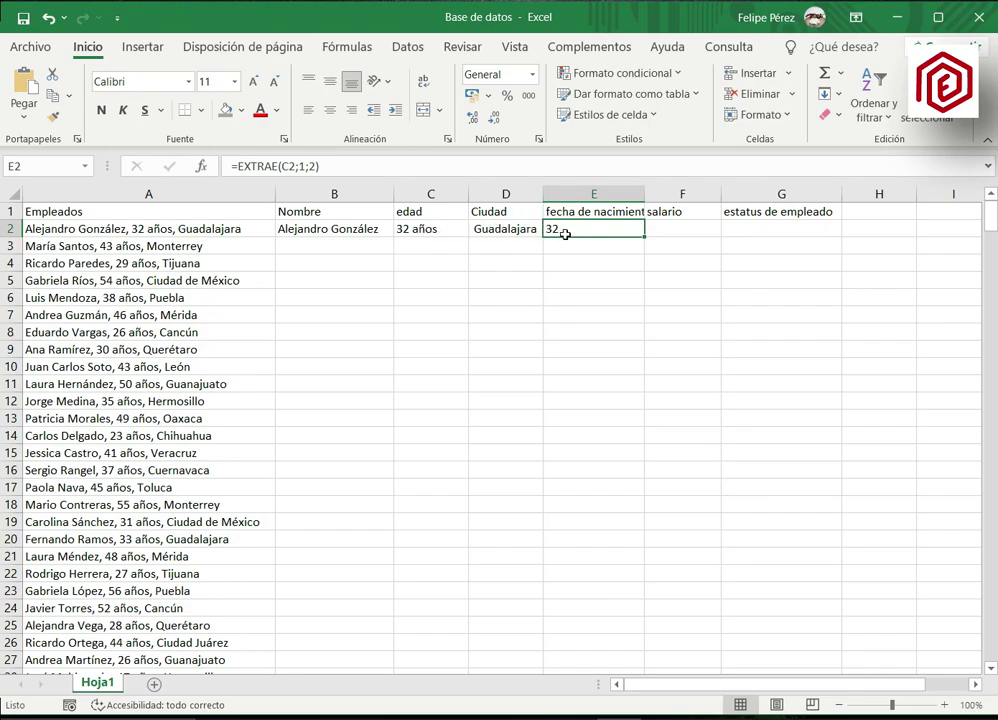
Step: Change E2 to =2023-EXTRAE(C2;1;2) so the birth year reads 1991
double_click(565, 233)
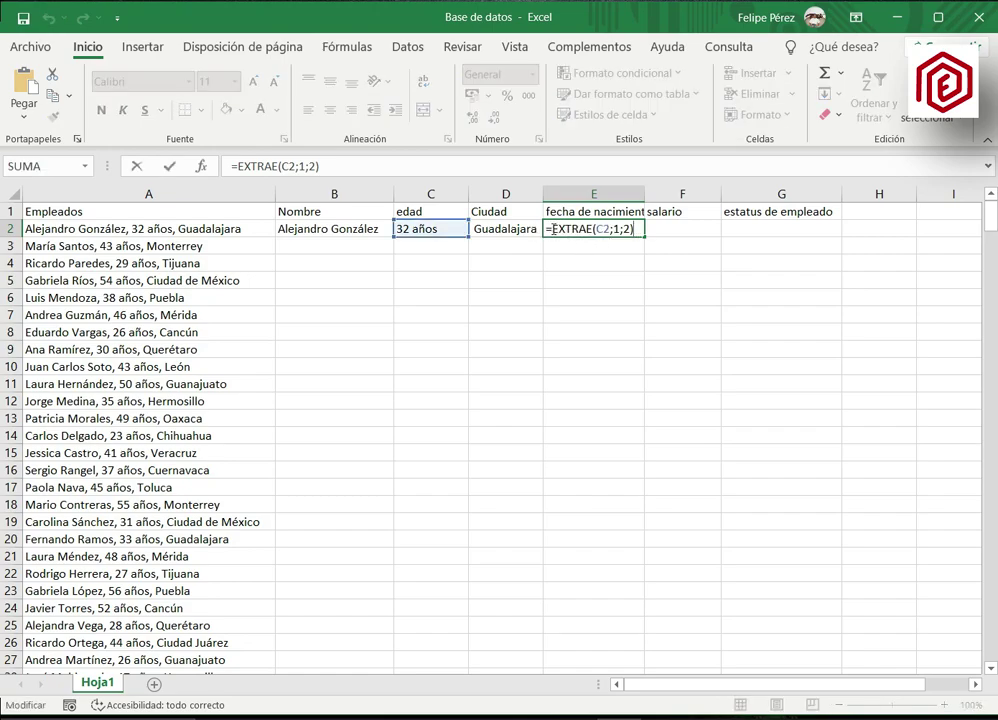
left_click(551, 229)
type("2023")
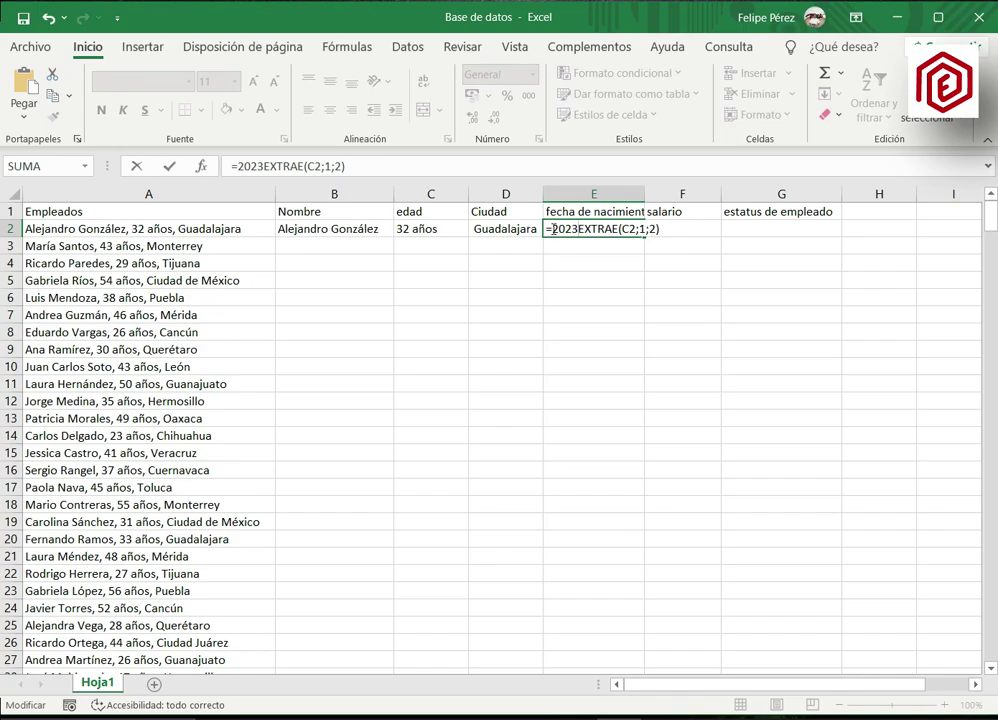
type("-")
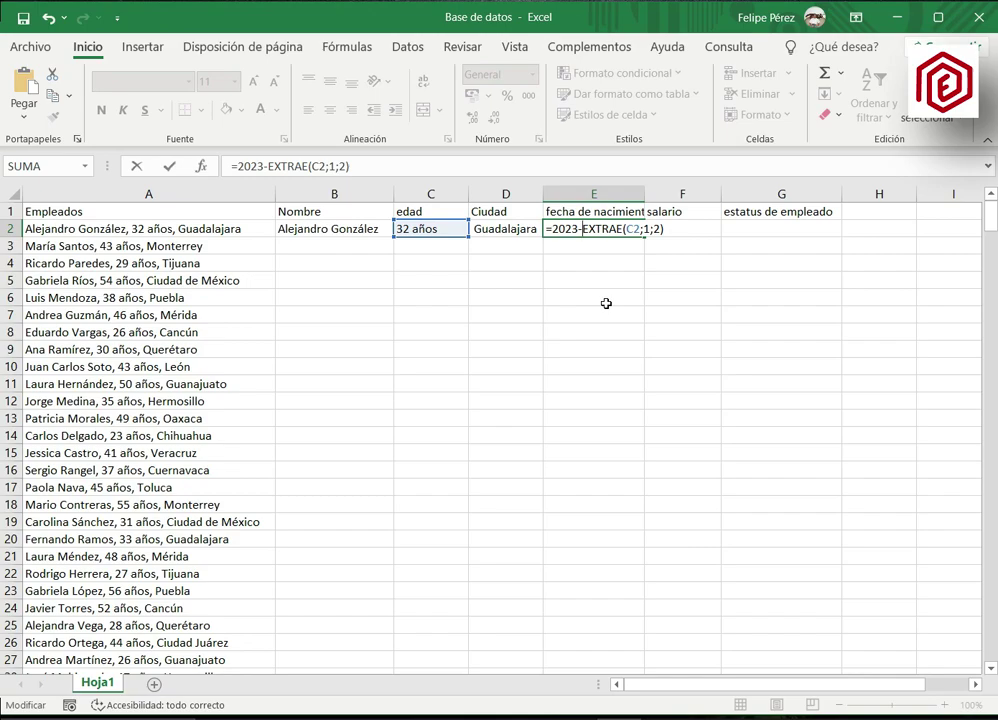
key("Return")
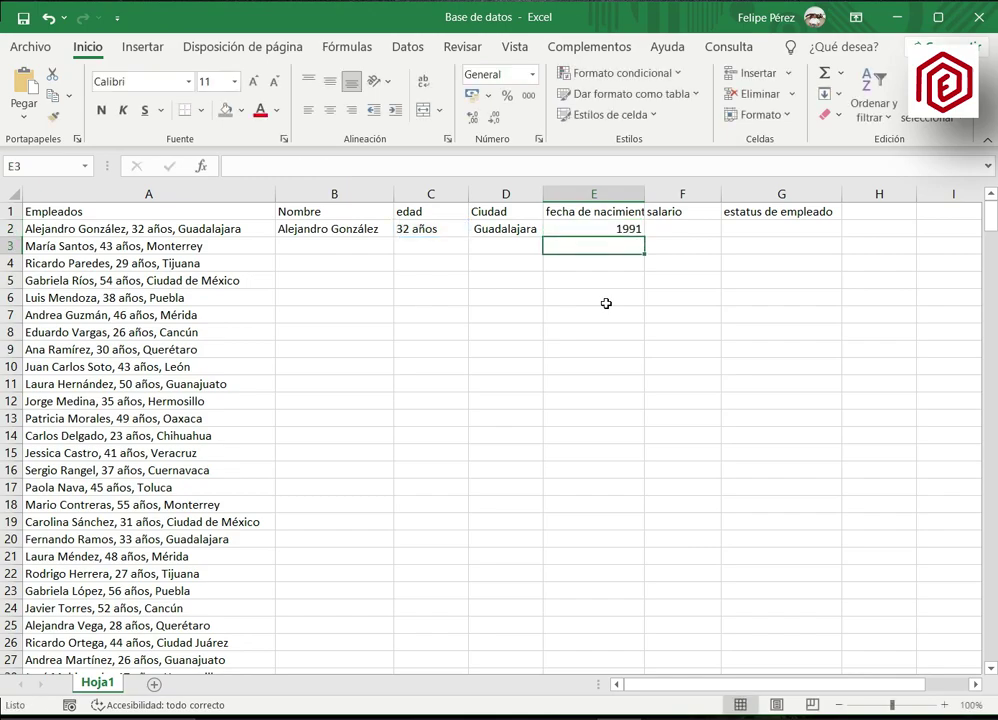
key("Up")
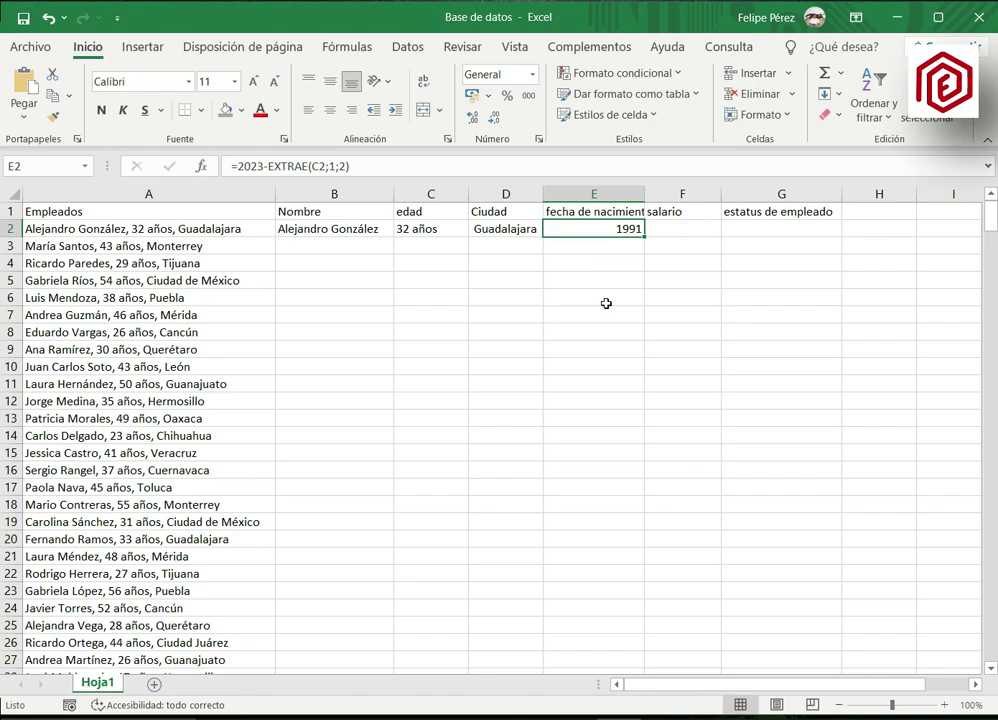
key("Right")
key("Down")
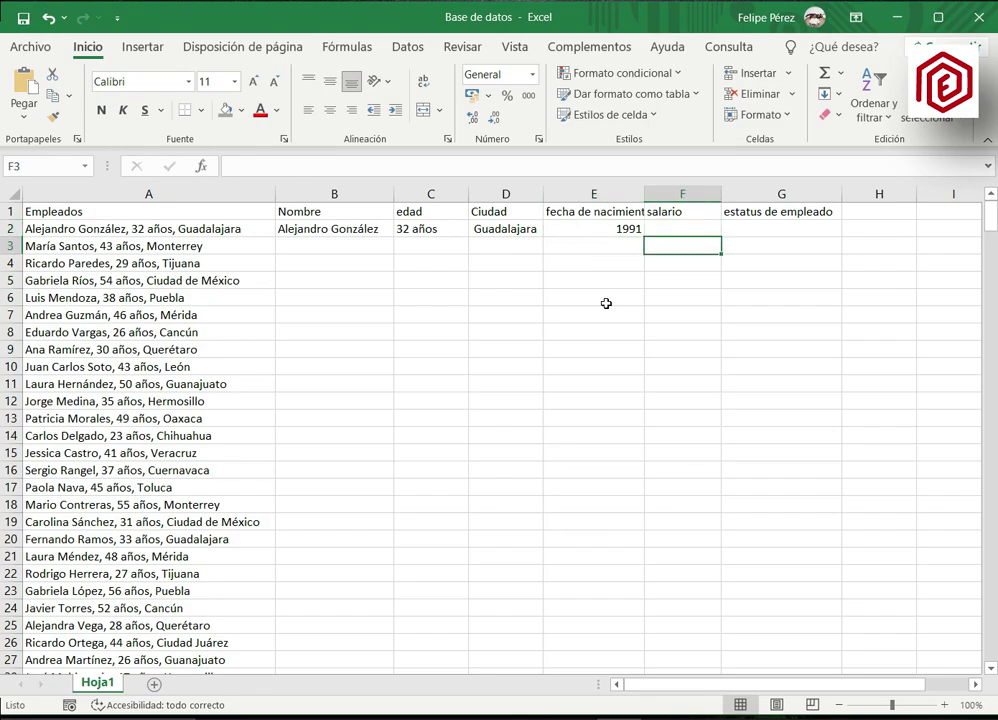
type("=")
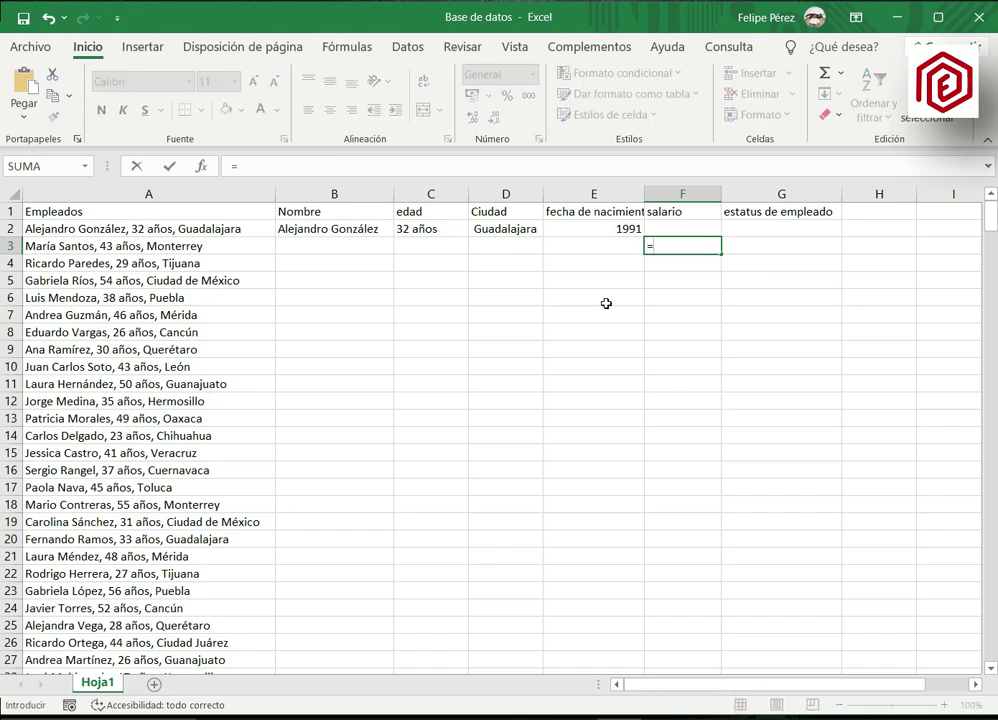
type("2023-")
type("32")
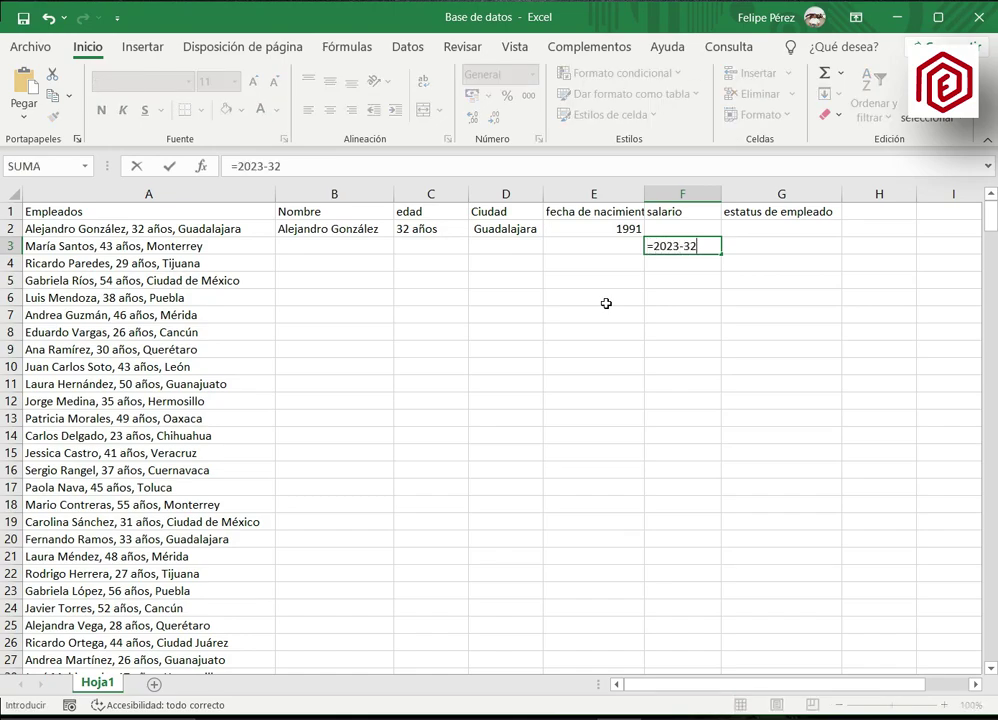
key("Return")
key("Up")
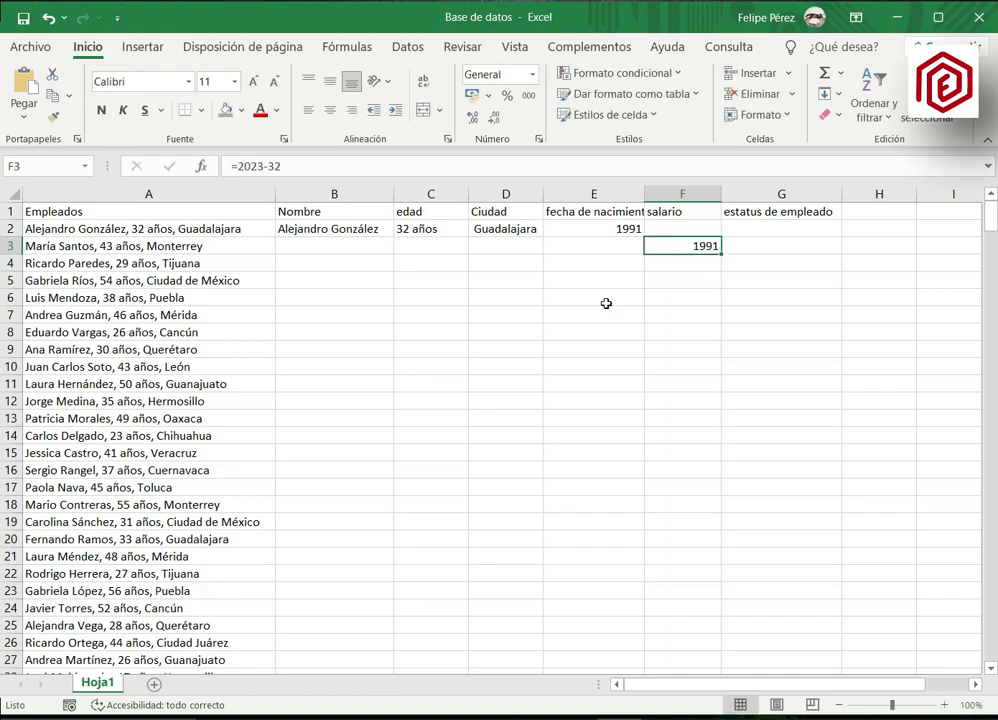
key("Delete")
key("Up")
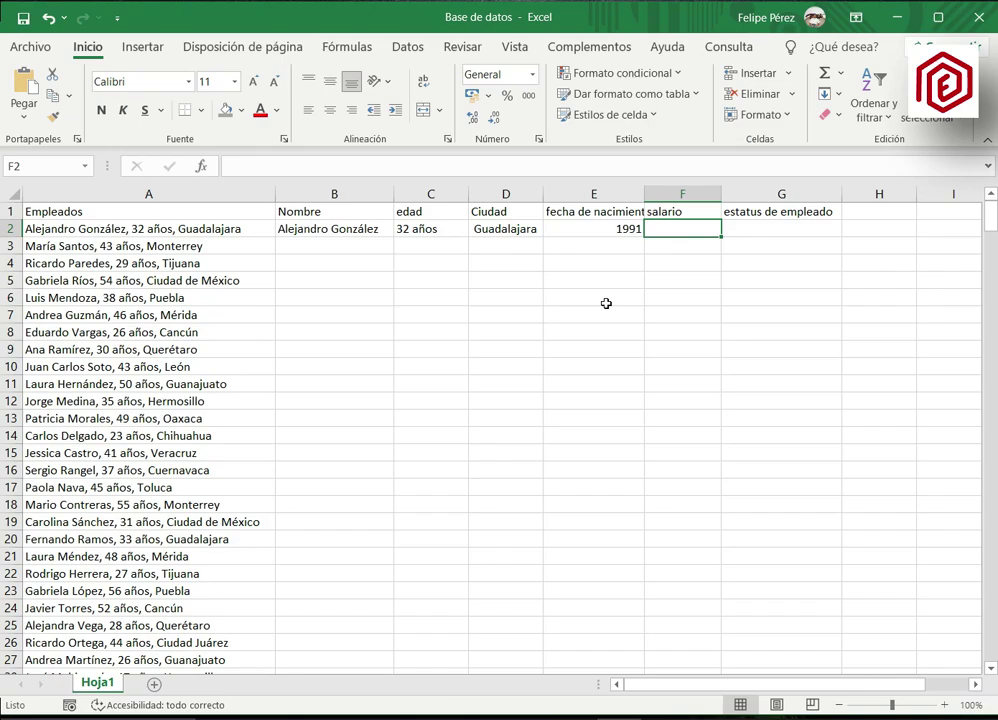
key("Down")
key("Up")
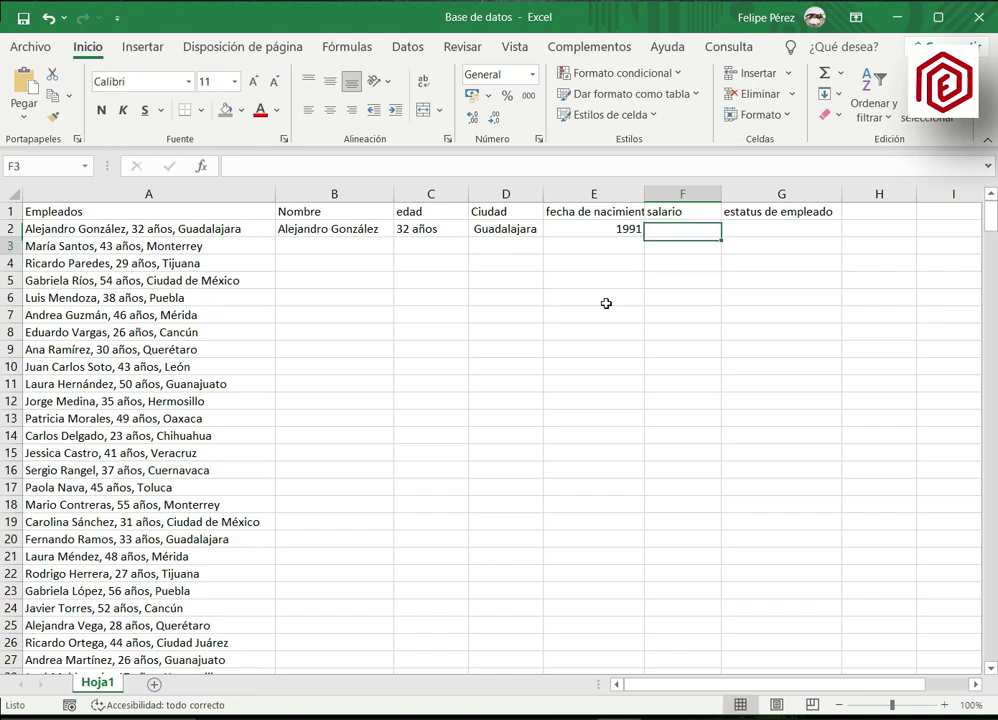
key("Down")
key("Up")
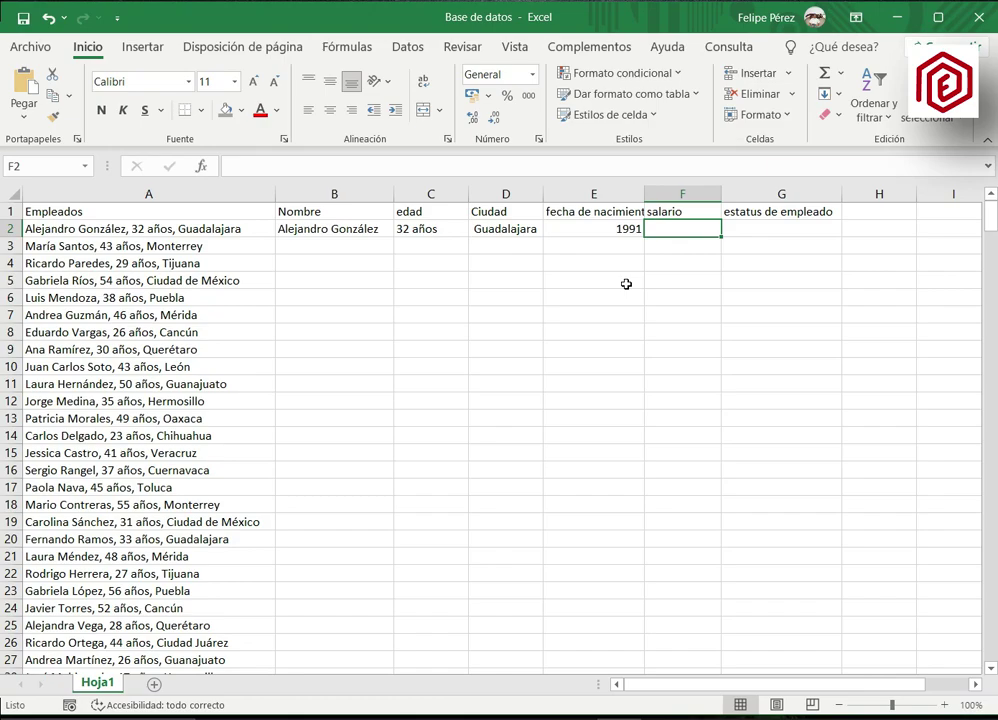
Step: Enter =ALEATORIO.ENTRE(800,1000) in F2 for a random salary between 800 and 1000
type("=")
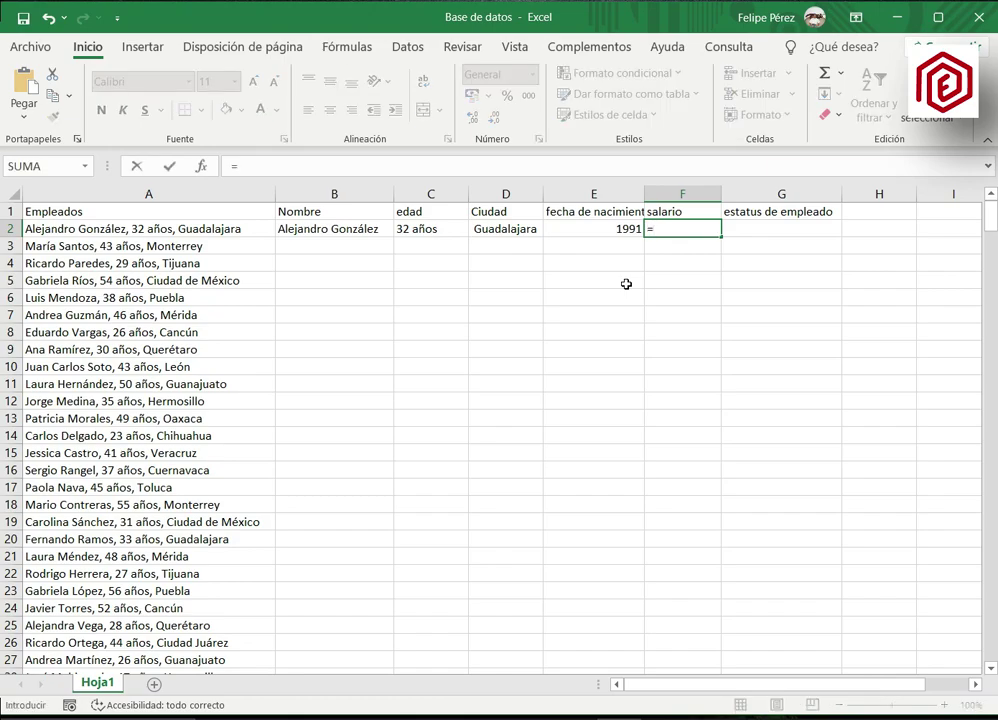
type("ale")
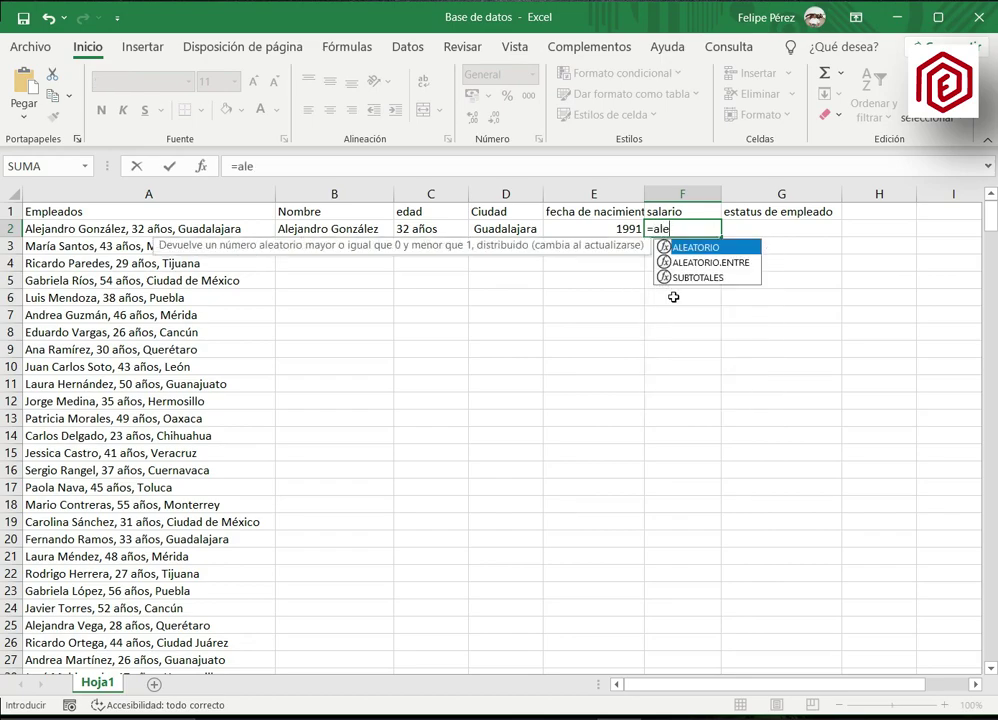
left_click(704, 264)
left_click(704, 264)
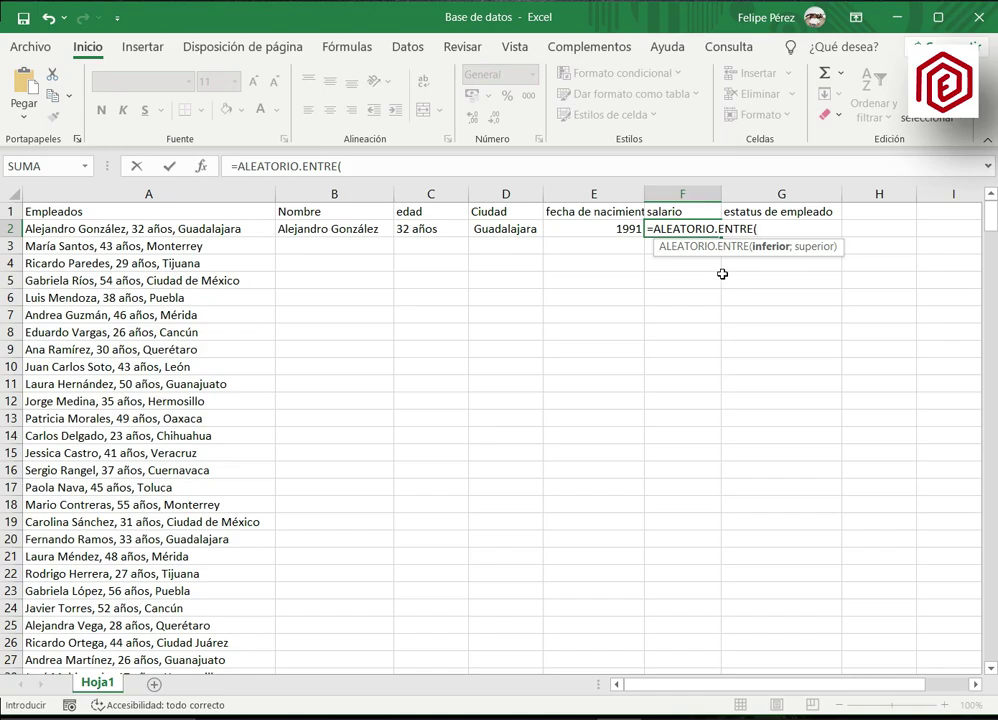
type("800")
type(",100")
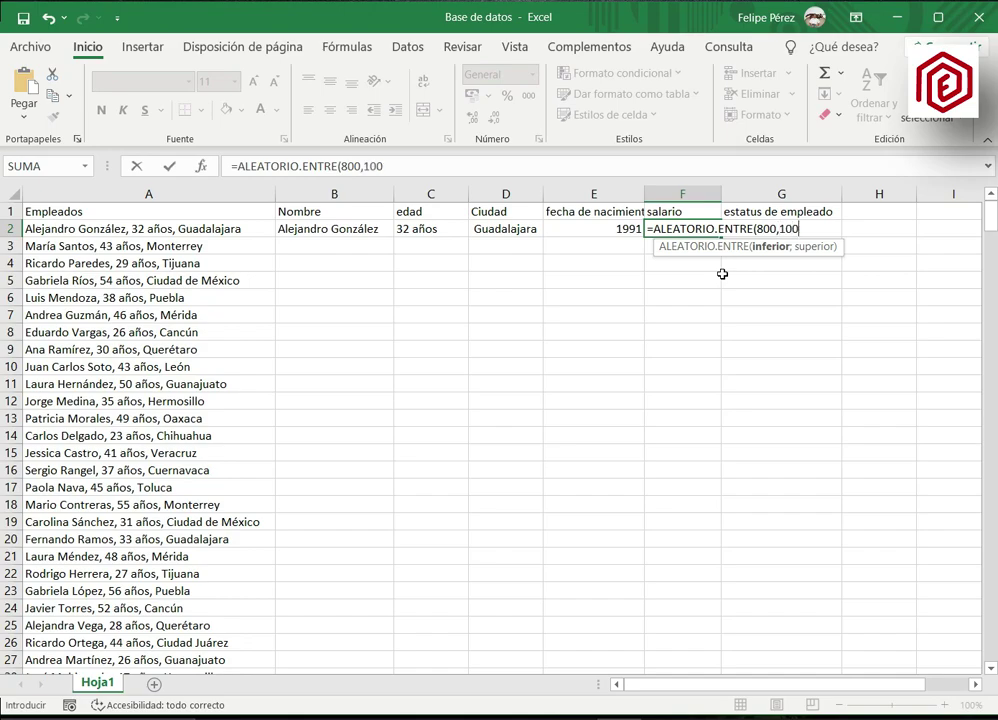
type("0")
type(")")
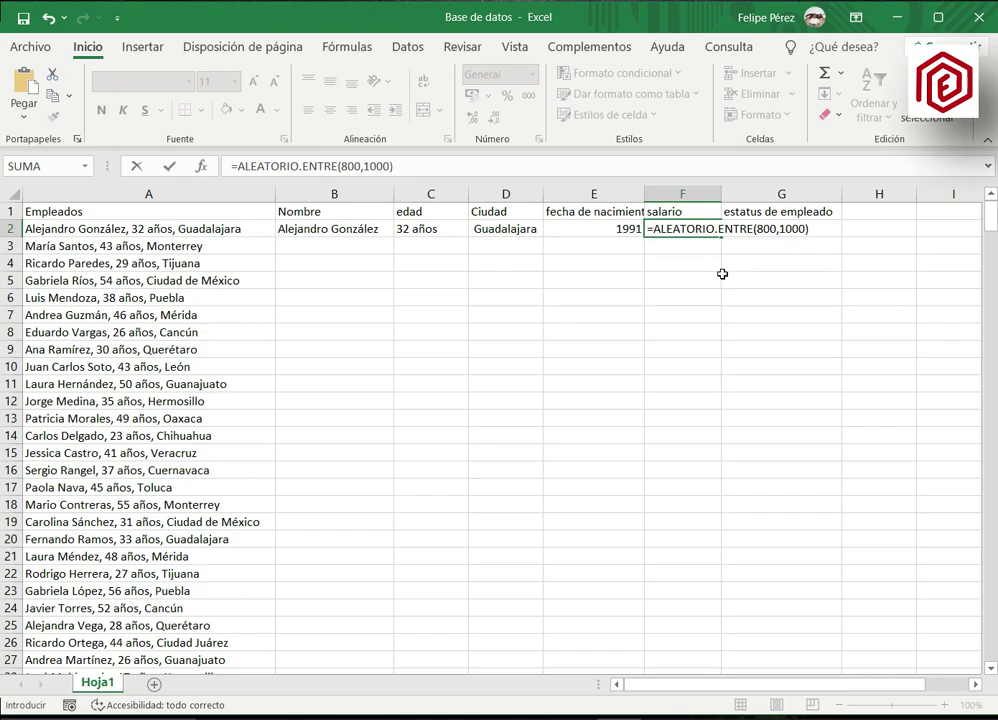
key("Return")
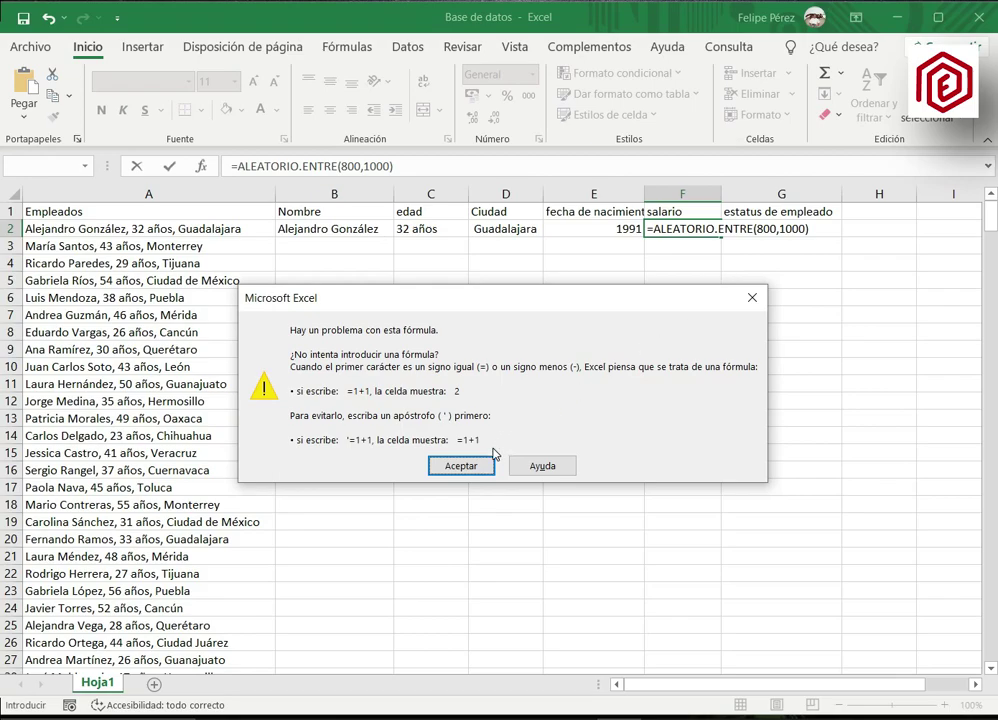
Step: Fix F2's formula to =ALEATORIO.ENTRE(800;1000) with a semicolon, producing salary 863, then move to G2
left_click(466, 469)
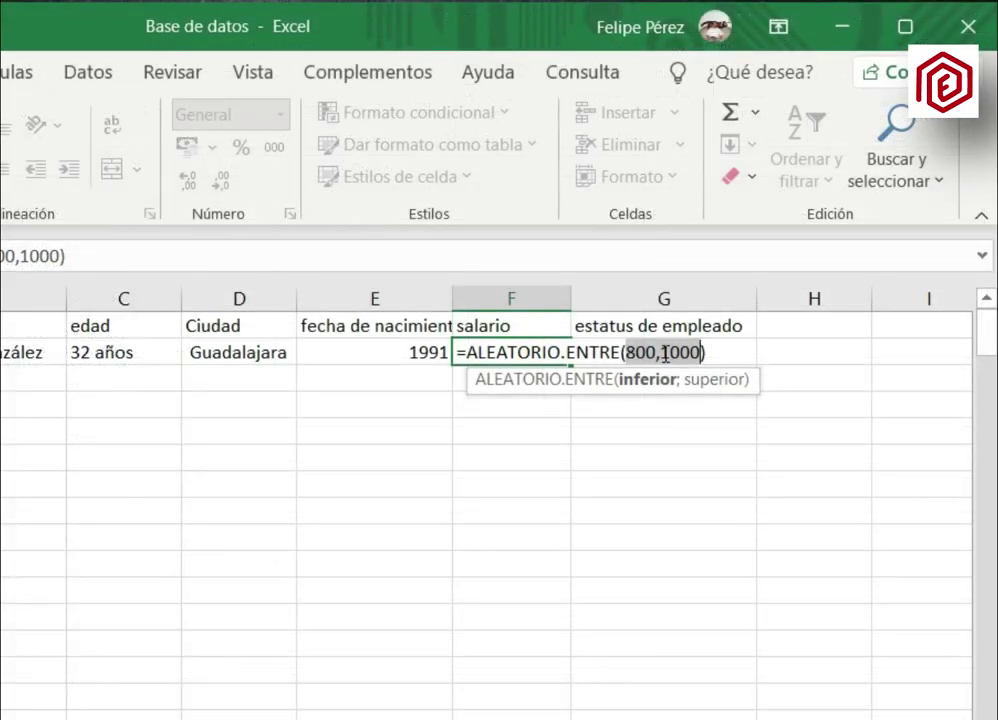
left_click(665, 354)
key("BackSpace")
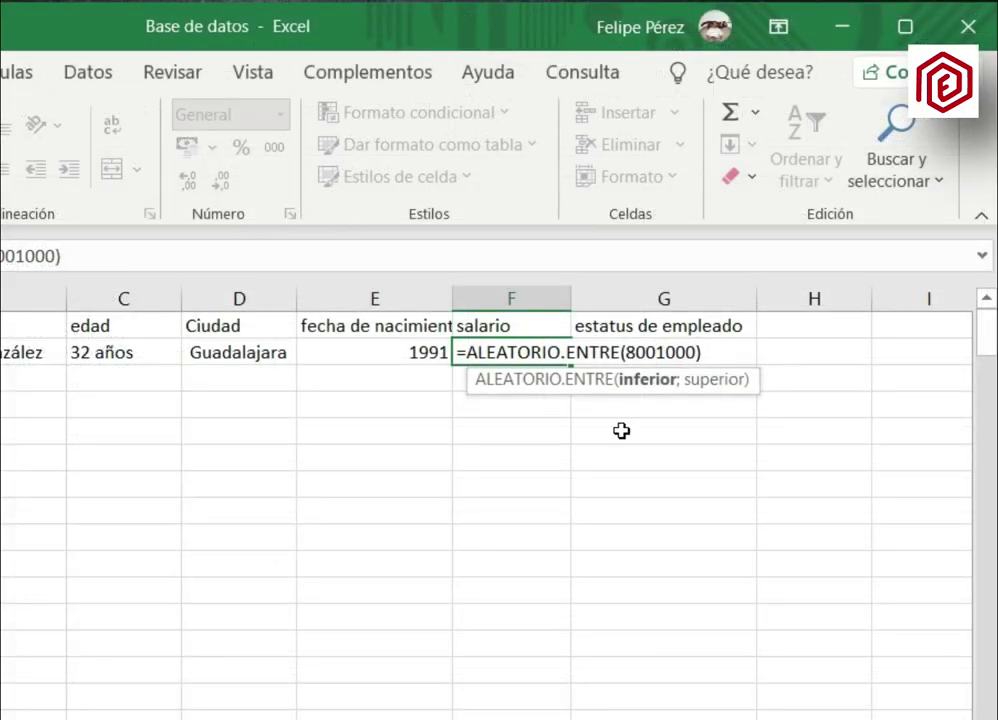
type(";")
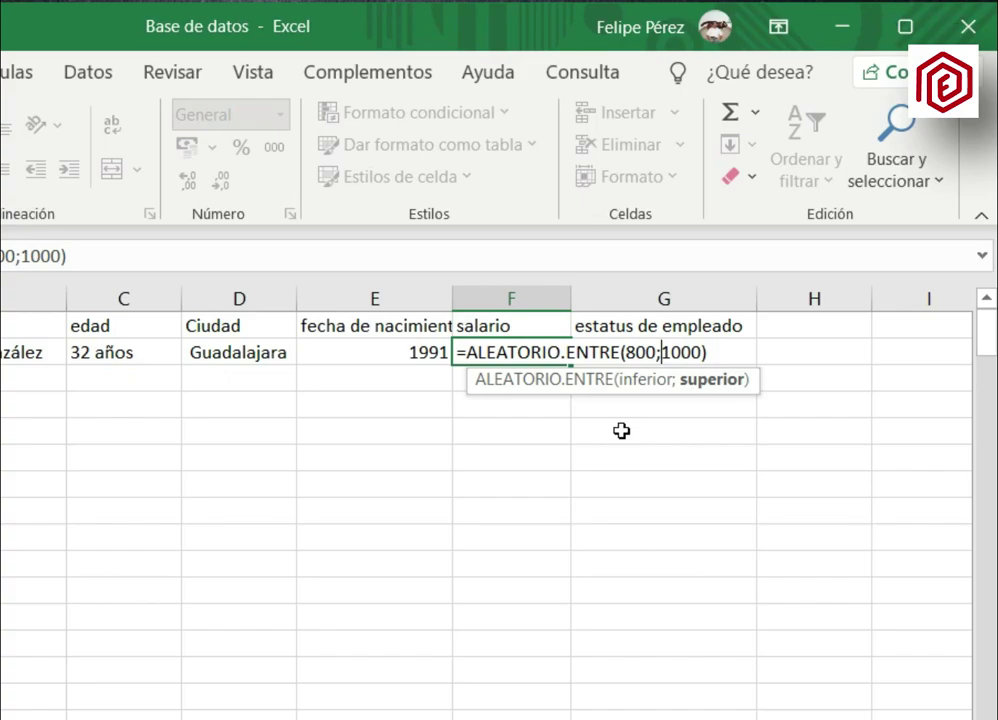
key("Right")
key("Right")
key("Right")
key("Right")
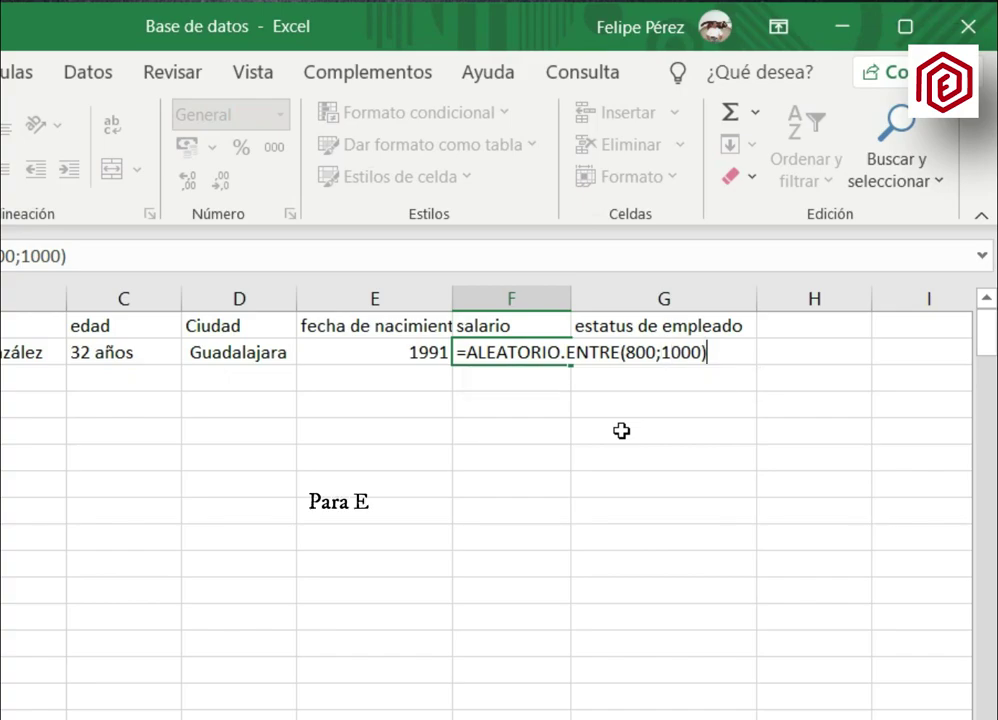
key("Return")
key("Up")
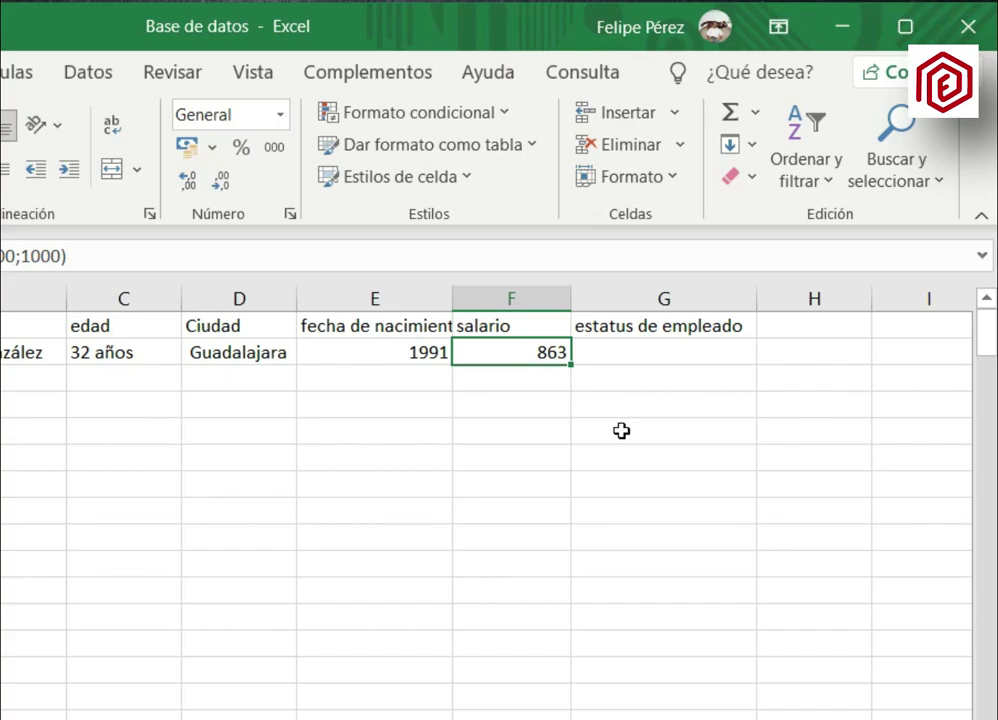
key("Down")
key("Up")
key("Right")
key("Left")
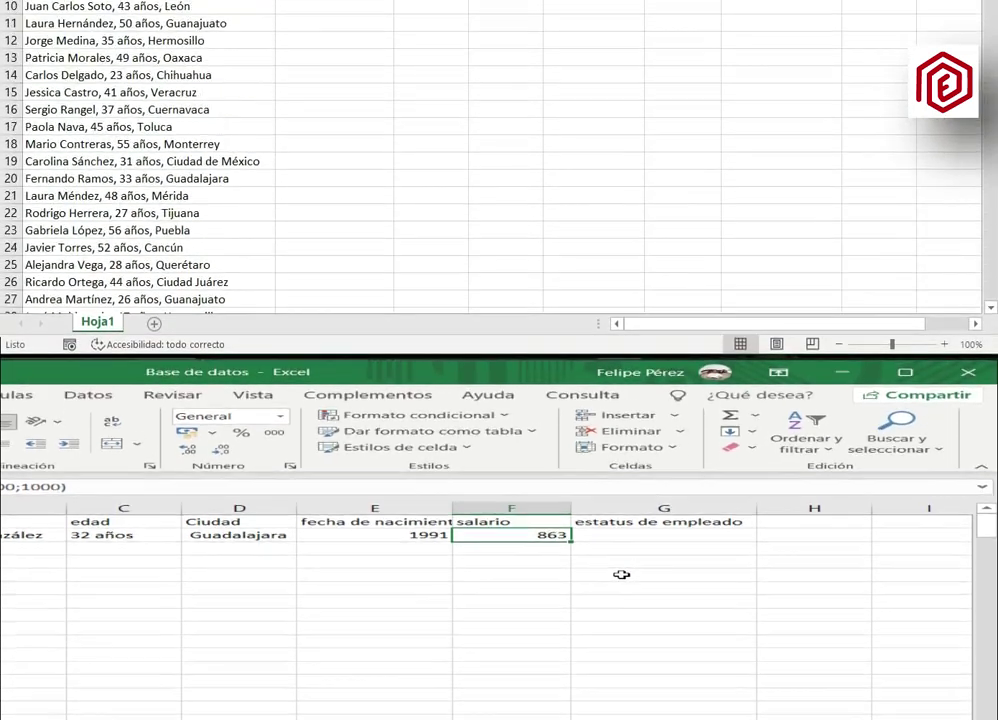
key("Right")
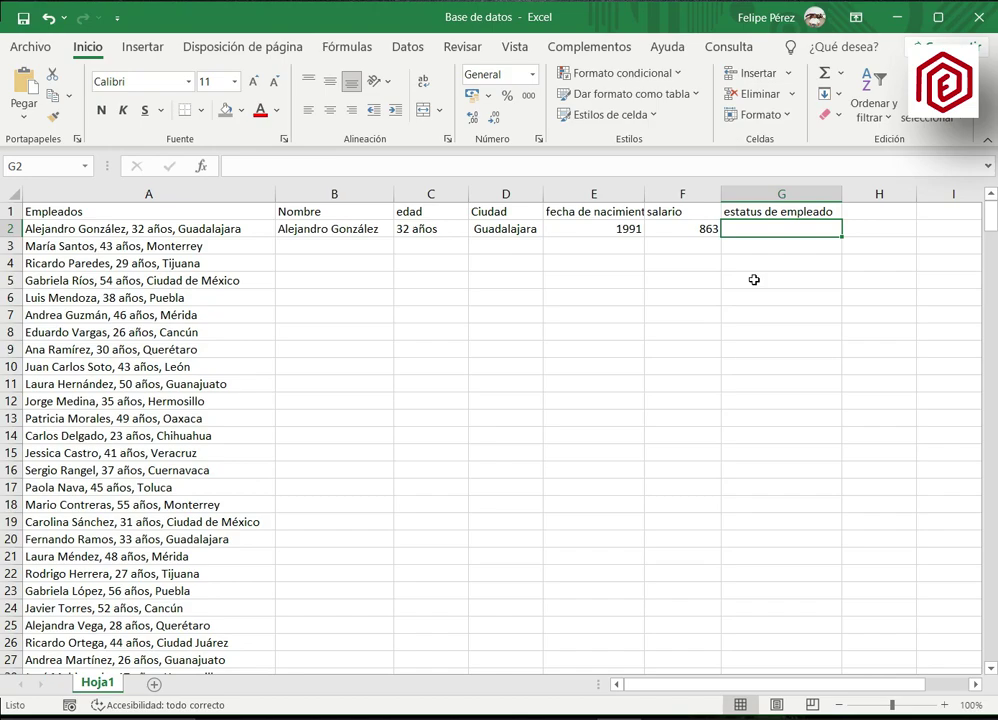
Step: Enter =SI(E2<1963;"J";"A") in G2 so the employee status shows A
type("=")
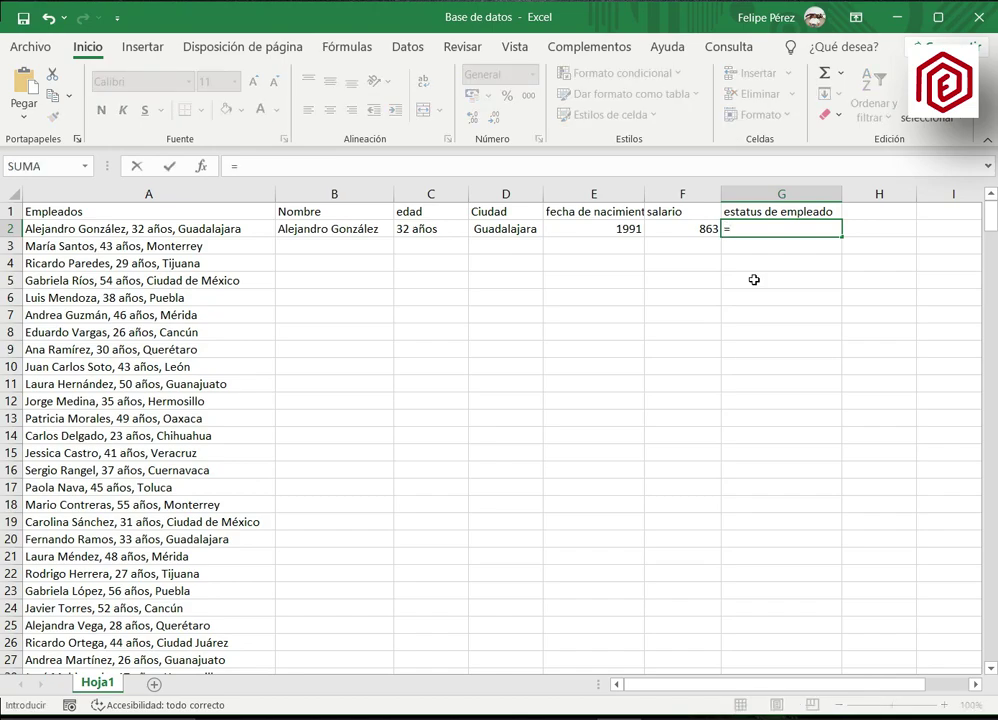
type("si")
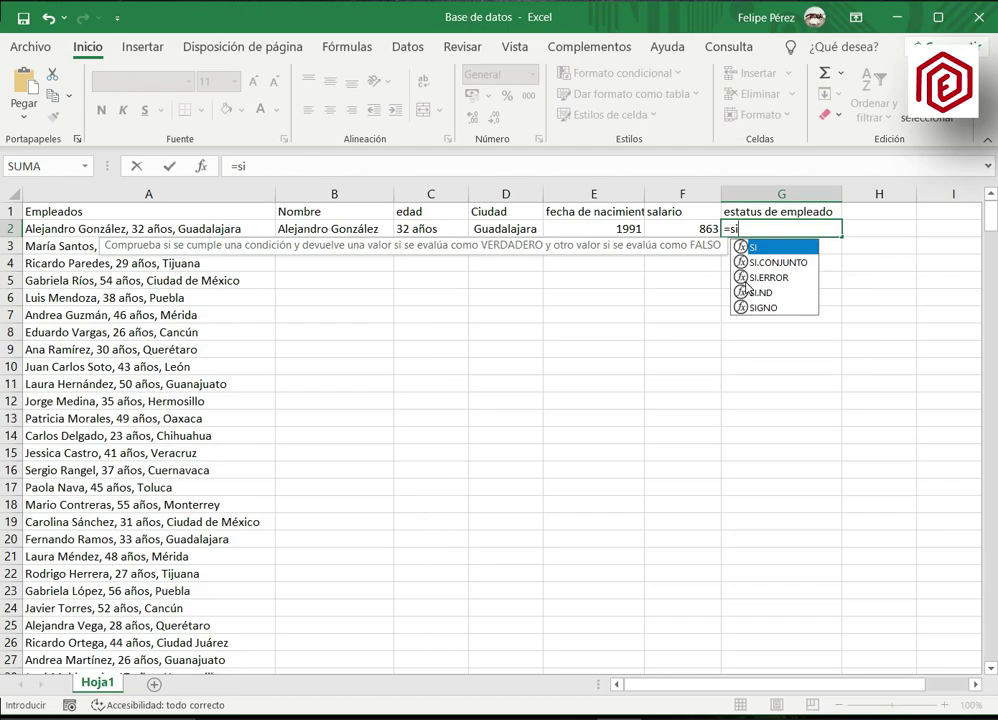
double_click(766, 249)
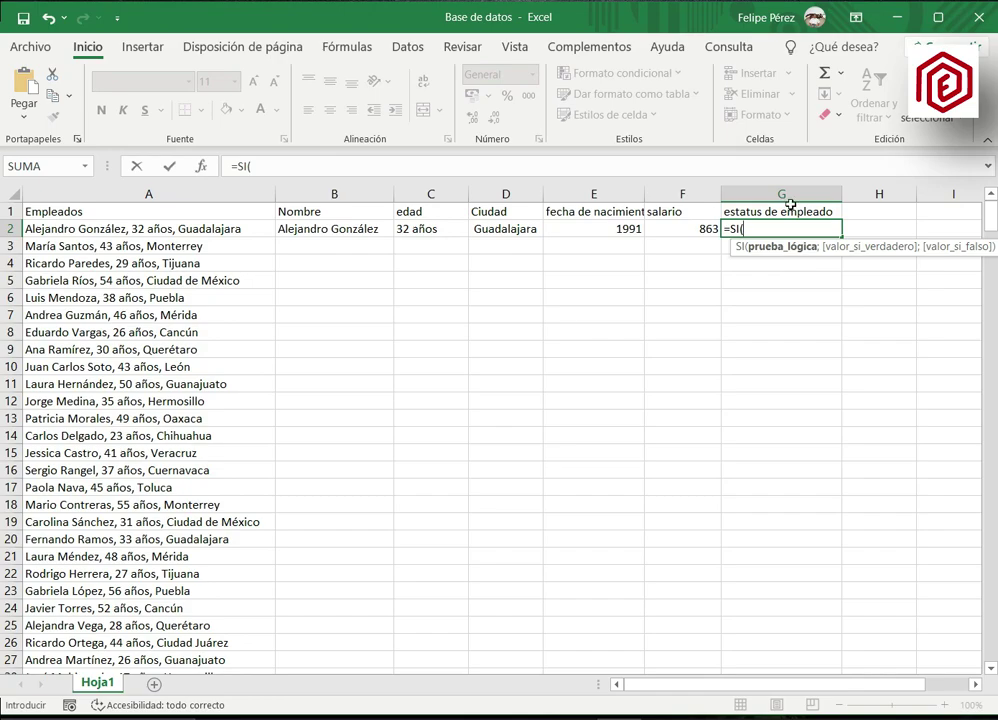
left_click(607, 228)
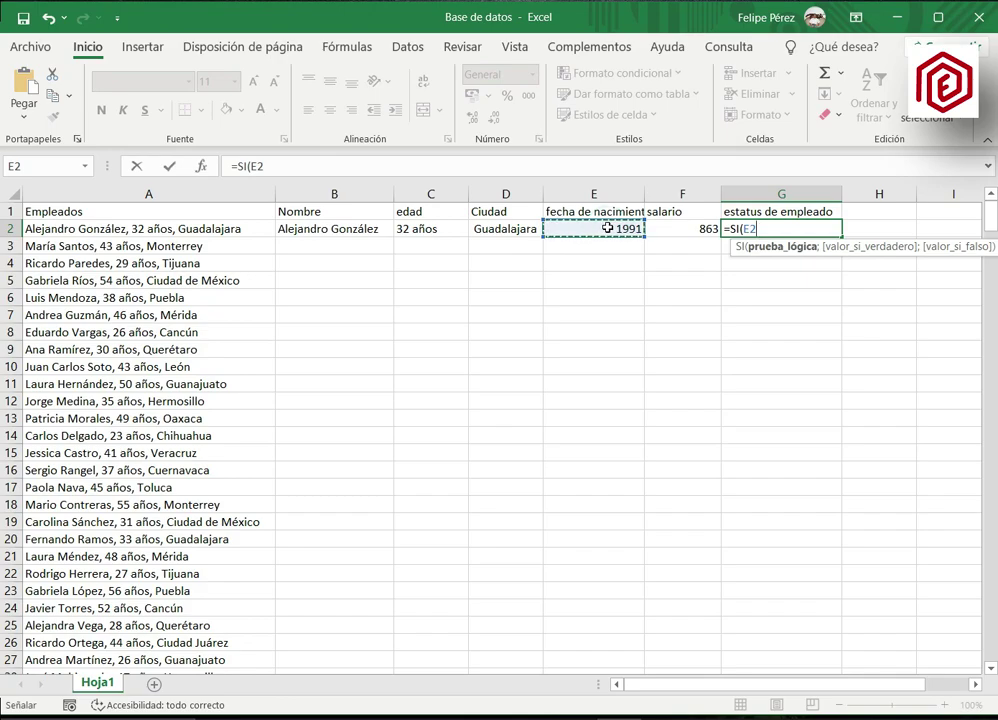
type("<")
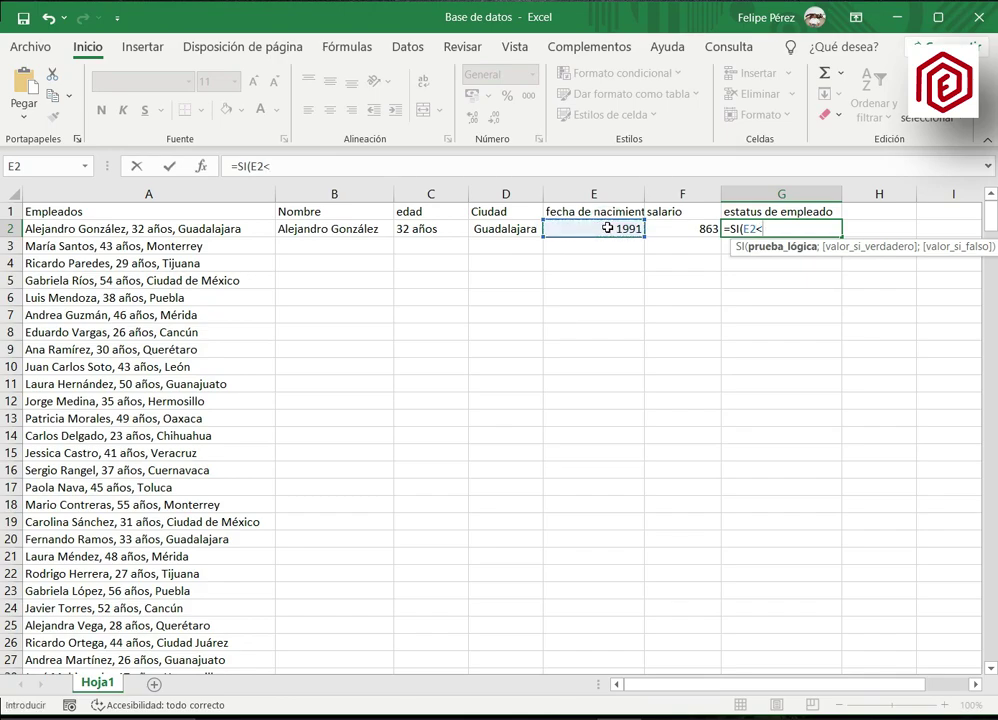
type("1963")
type(";")
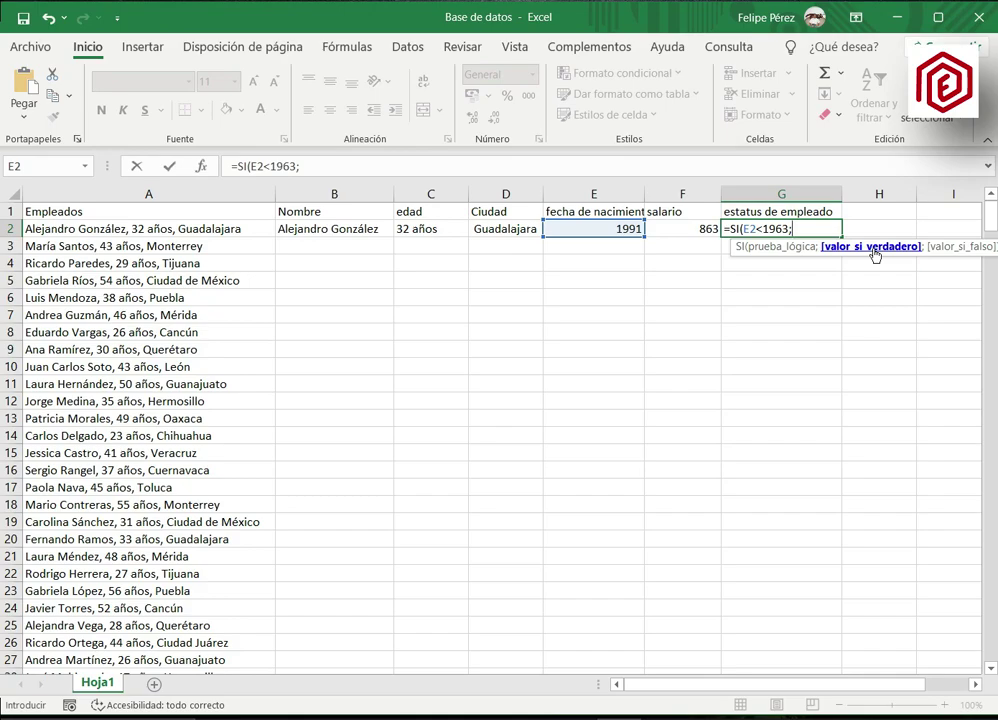
type("\"")
type("J")
type("\"")
type(";")
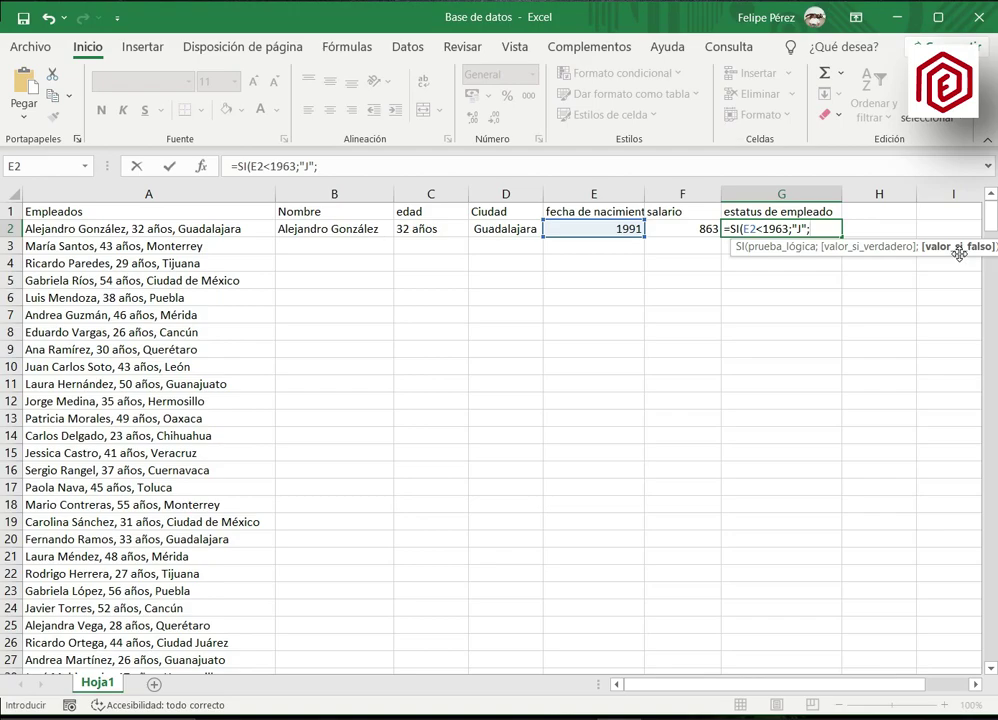
type("\"")
type("A\"")
type(")")
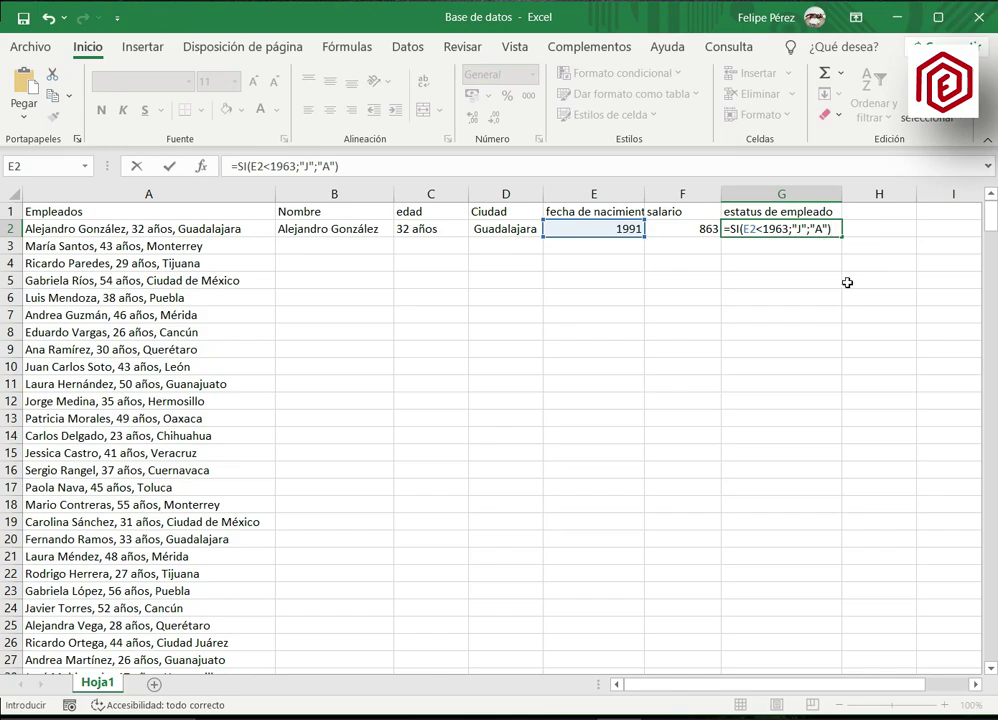
key("Return")
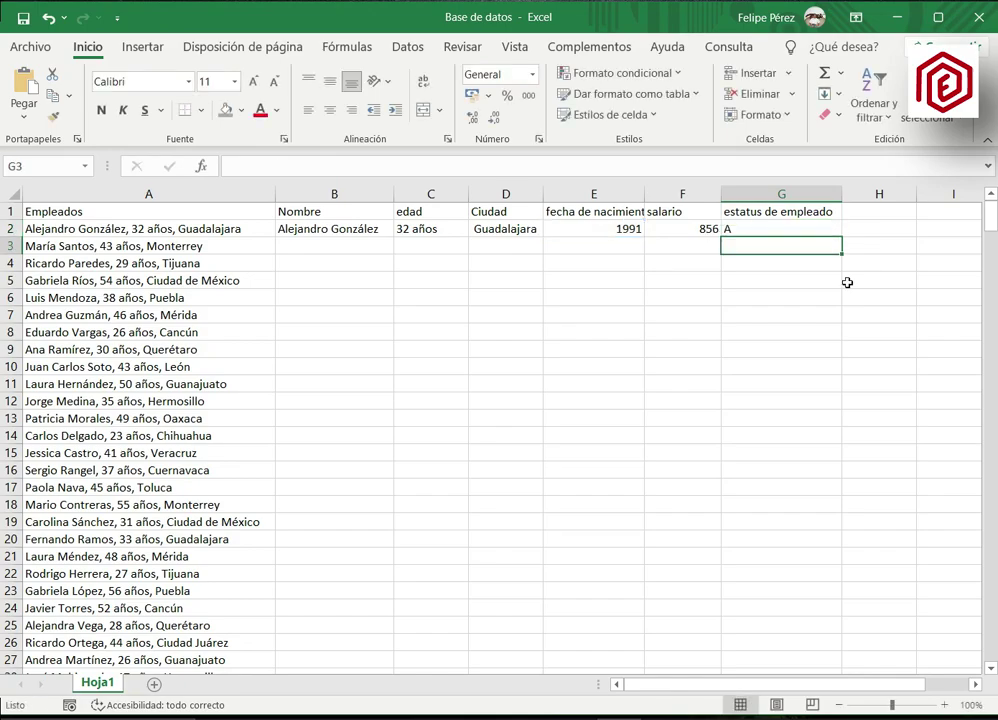
key("Up")
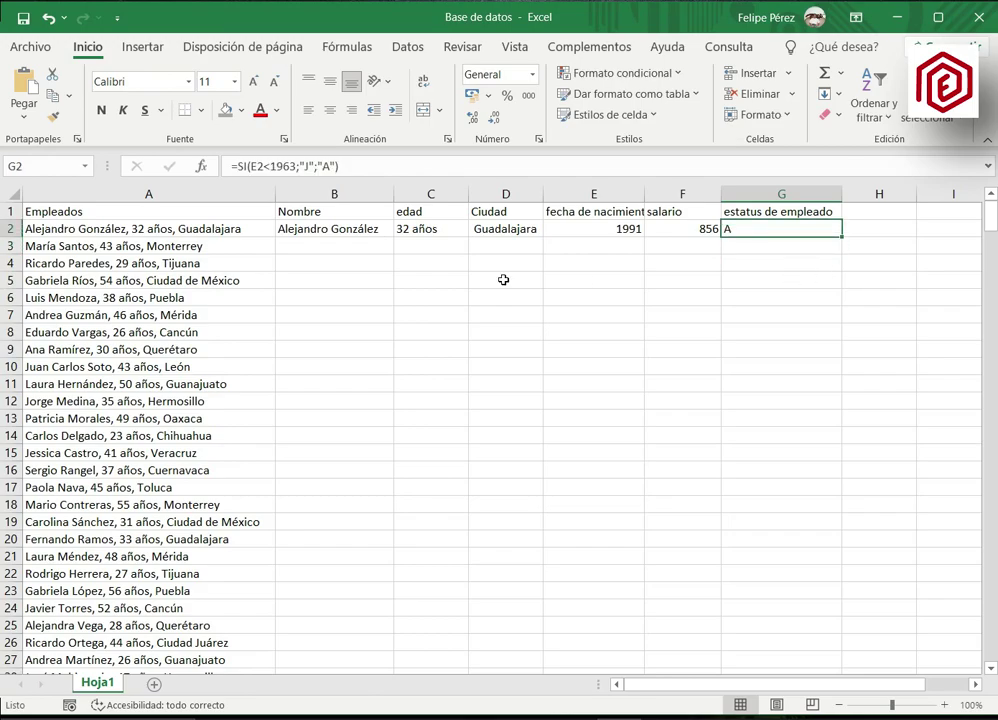
left_click(138, 229)
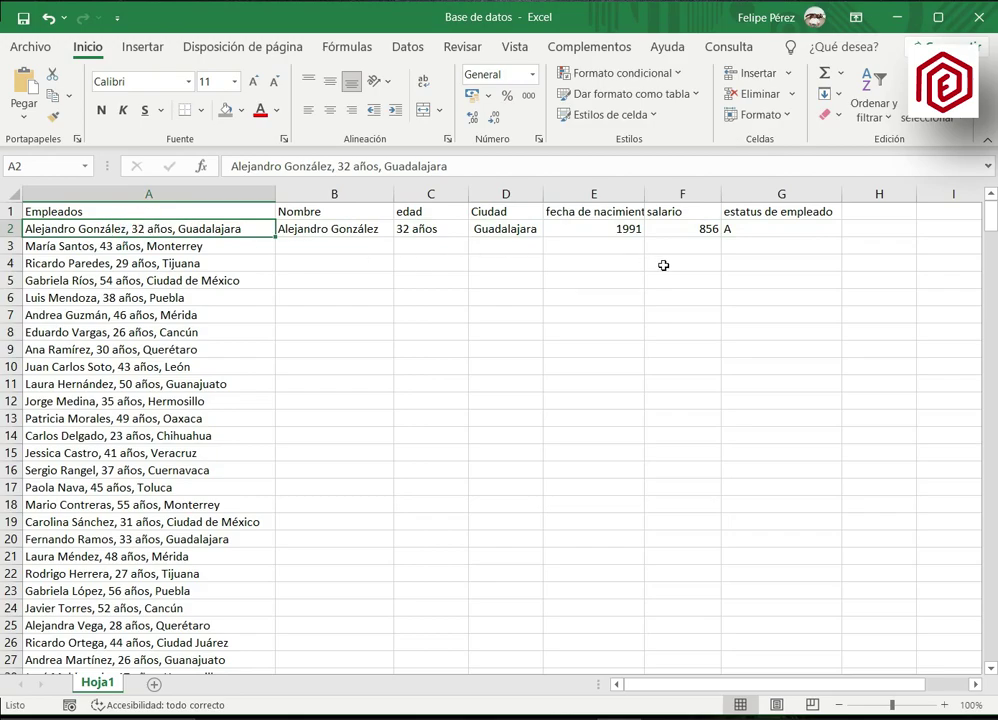
left_click(742, 231)
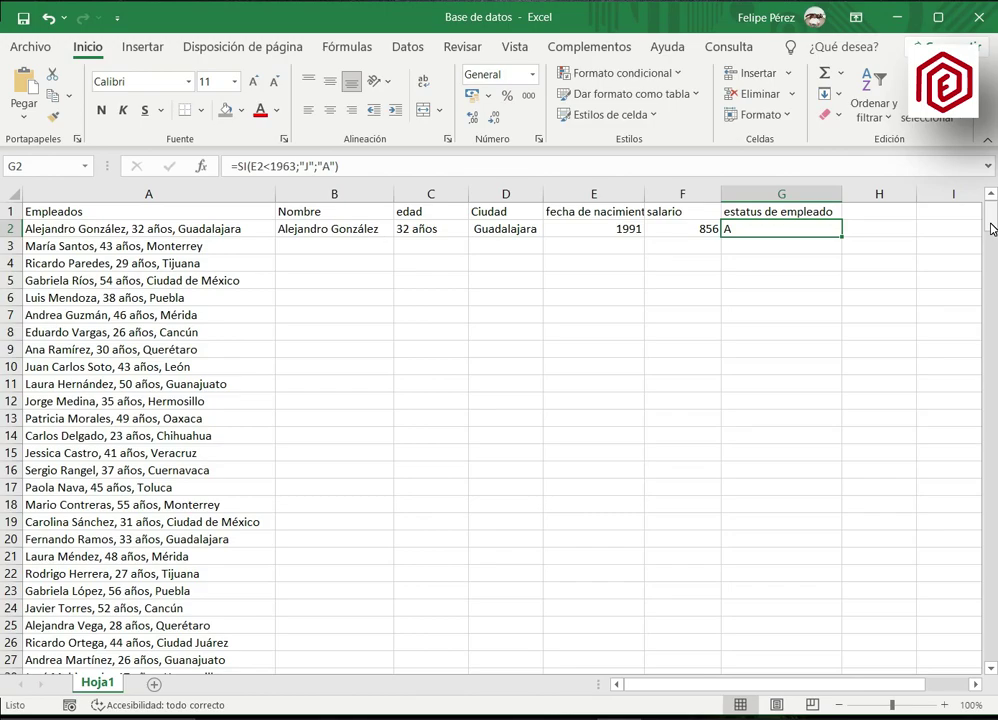
left_click_drag(990, 229, 992, 261)
left_click_drag(990, 260, 990, 264)
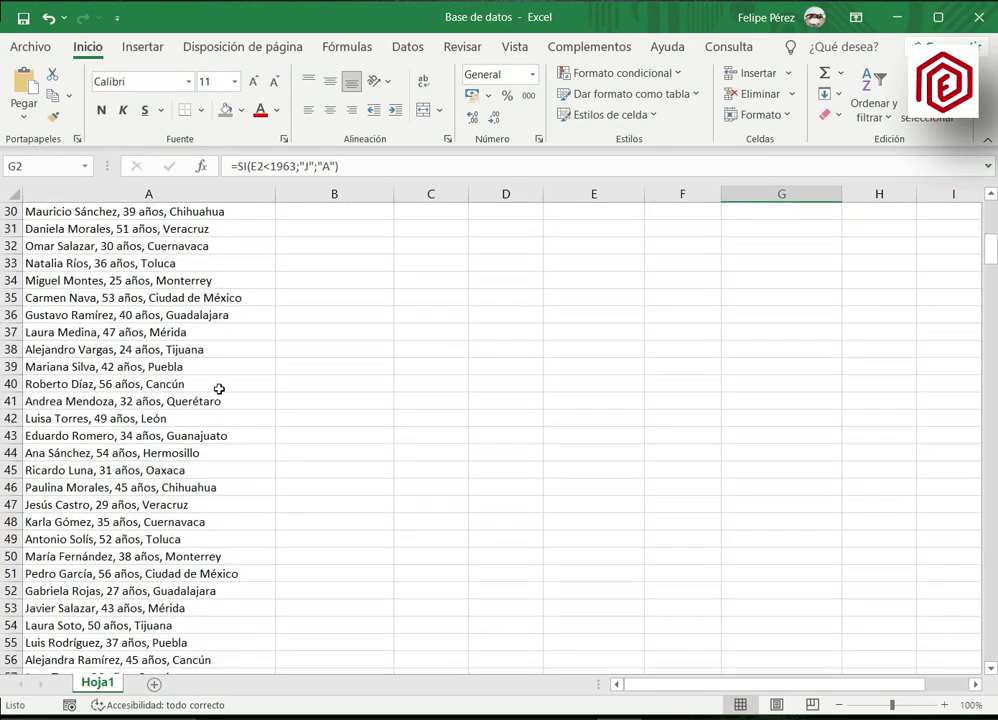
left_click_drag(134, 296, 142, 384)
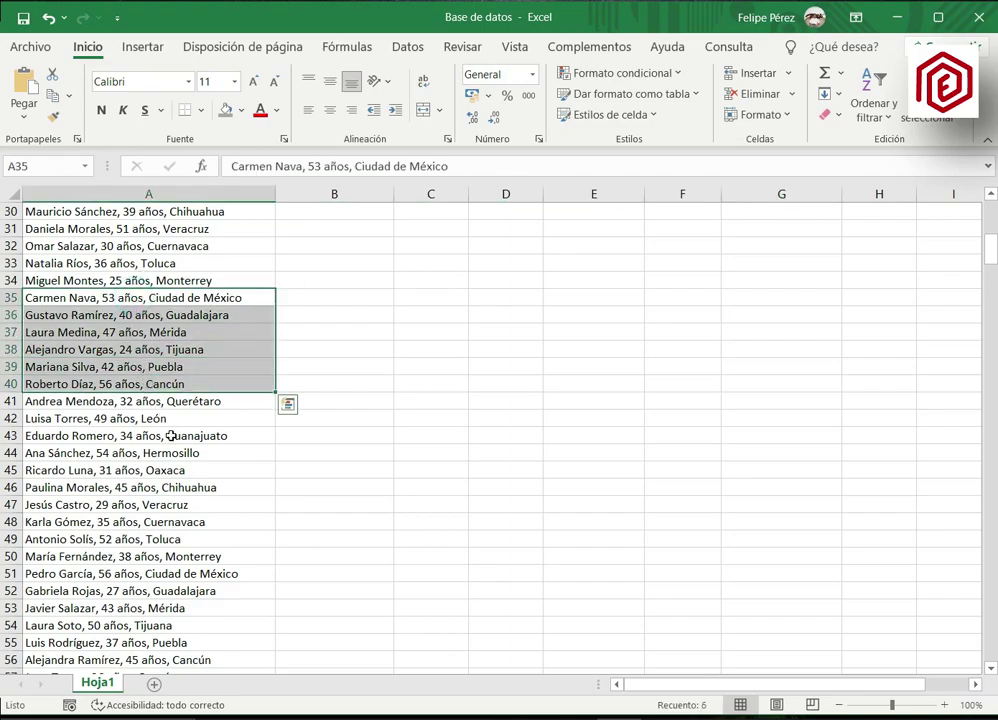
scroll(171, 435, "down", 3)
scroll(171, 435, "down", 13)
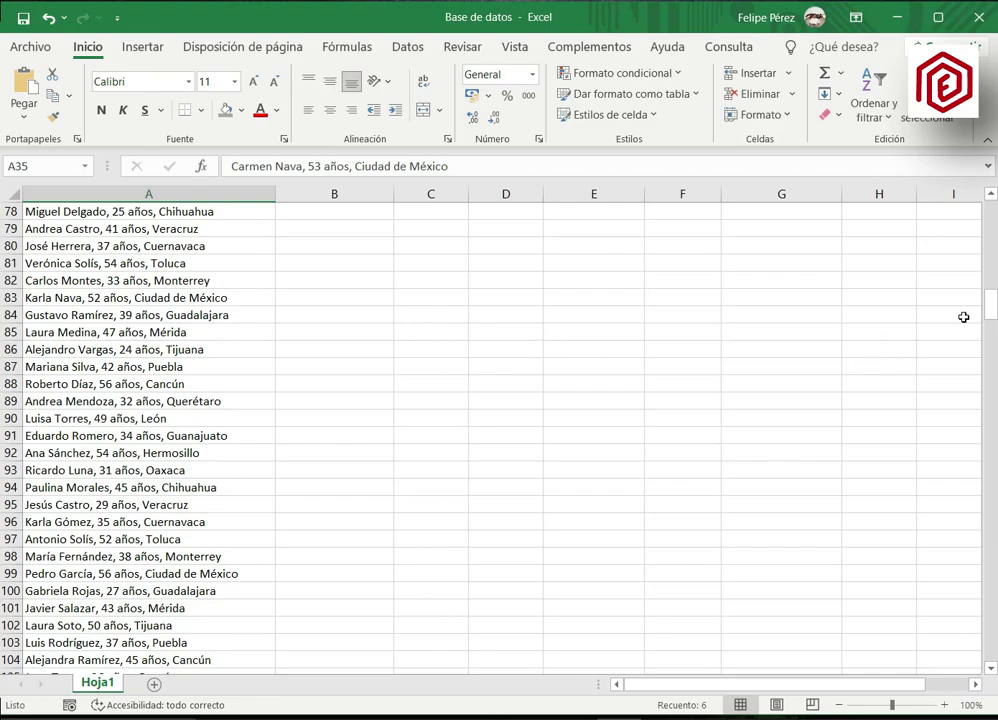
left_click_drag(990, 305, 967, 422)
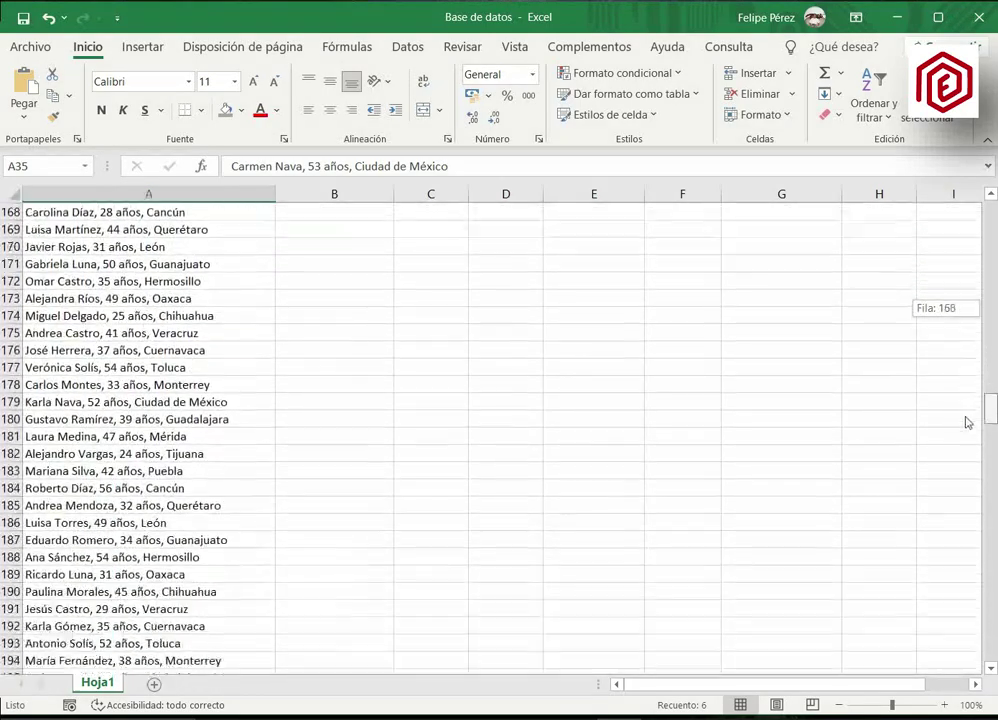
left_click_drag(967, 422, 955, 500)
left_click(948, 556)
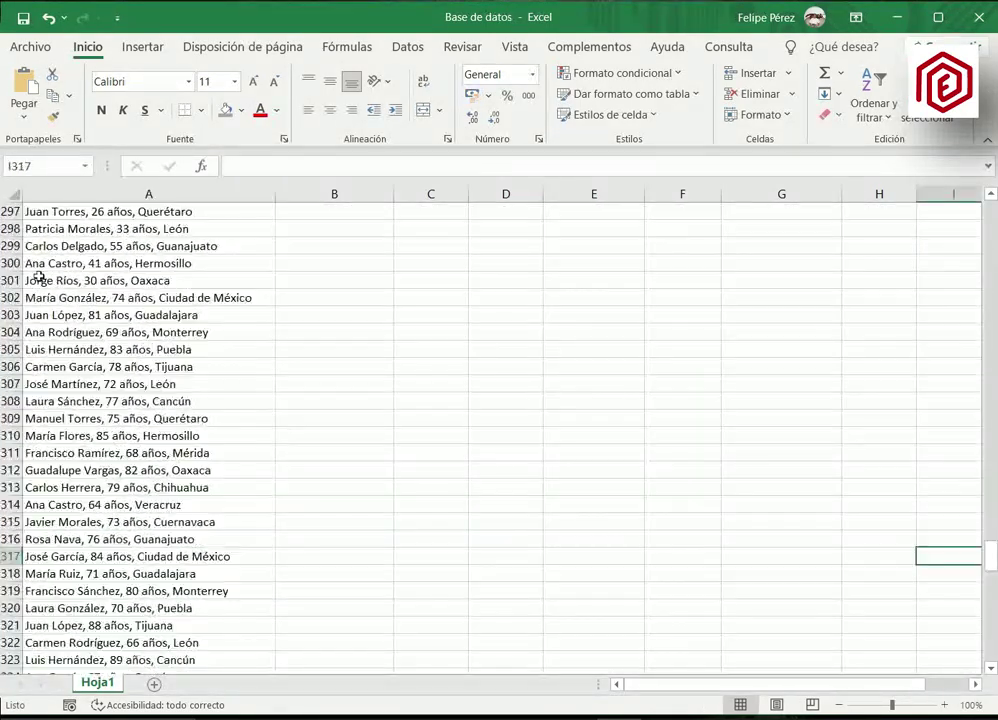
left_click(139, 298)
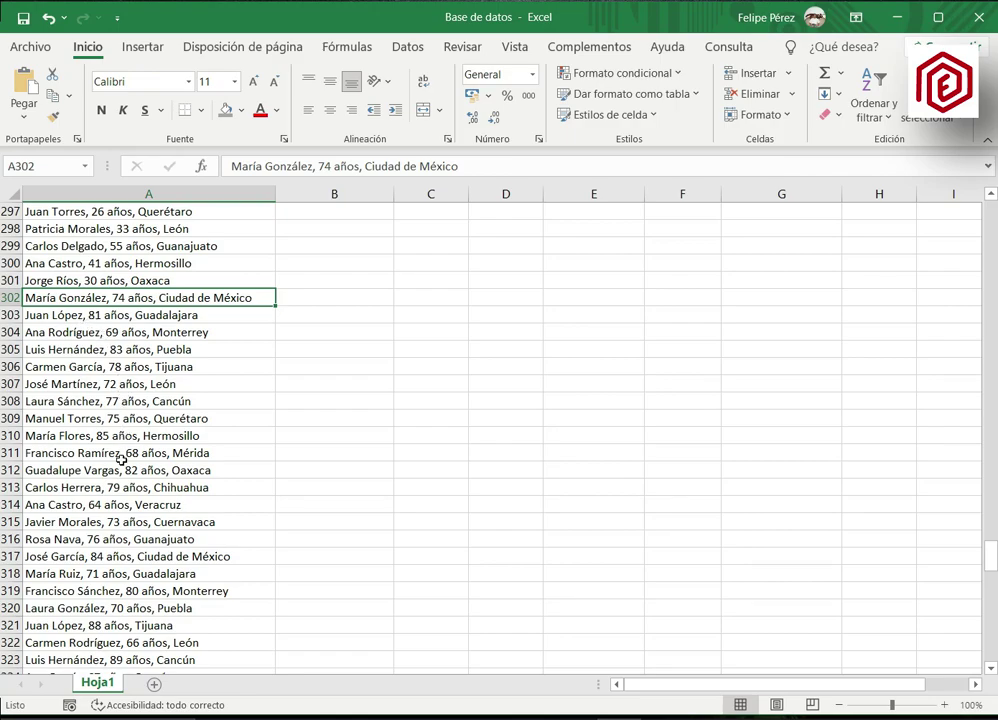
scroll(110, 469, "down", 2)
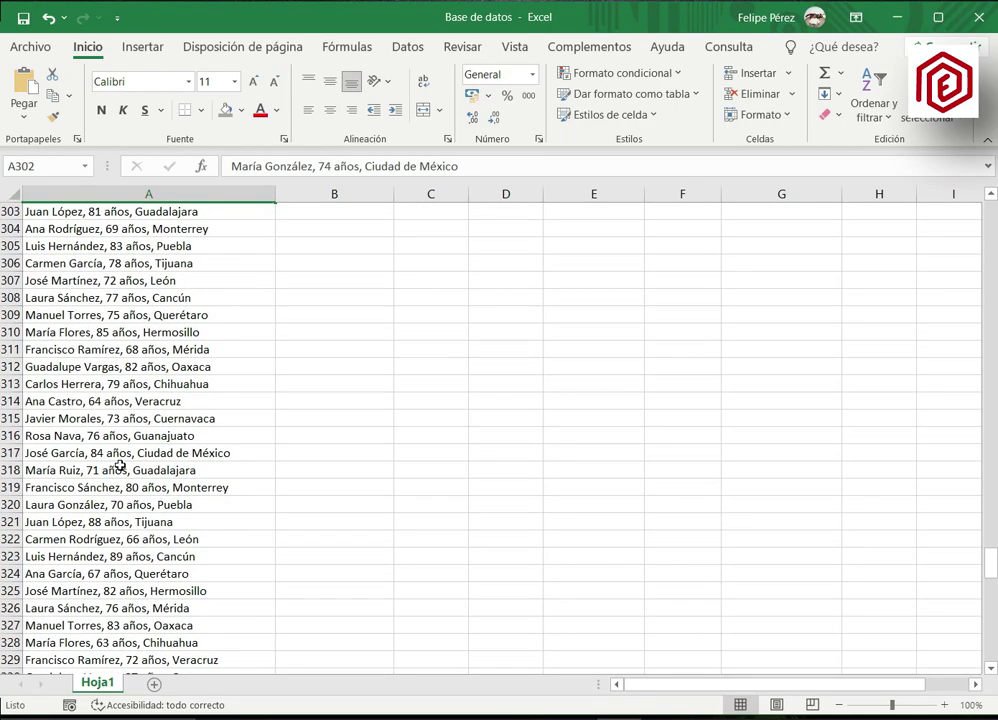
scroll(119, 466, "down", 2)
scroll(119, 466, "down", 1)
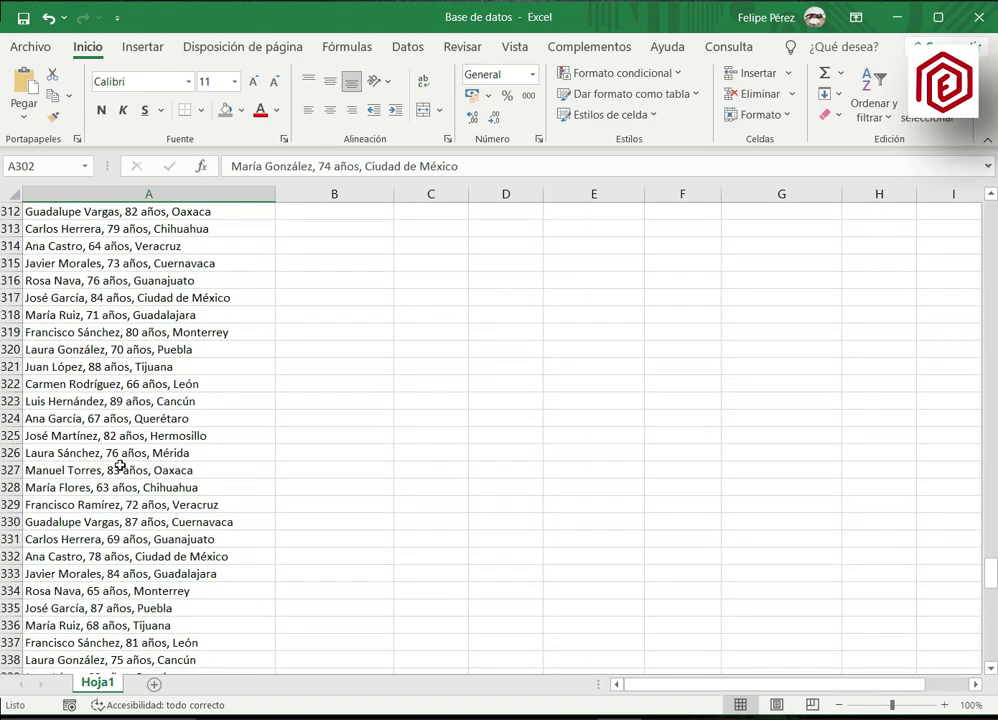
scroll(119, 466, "down", 2)
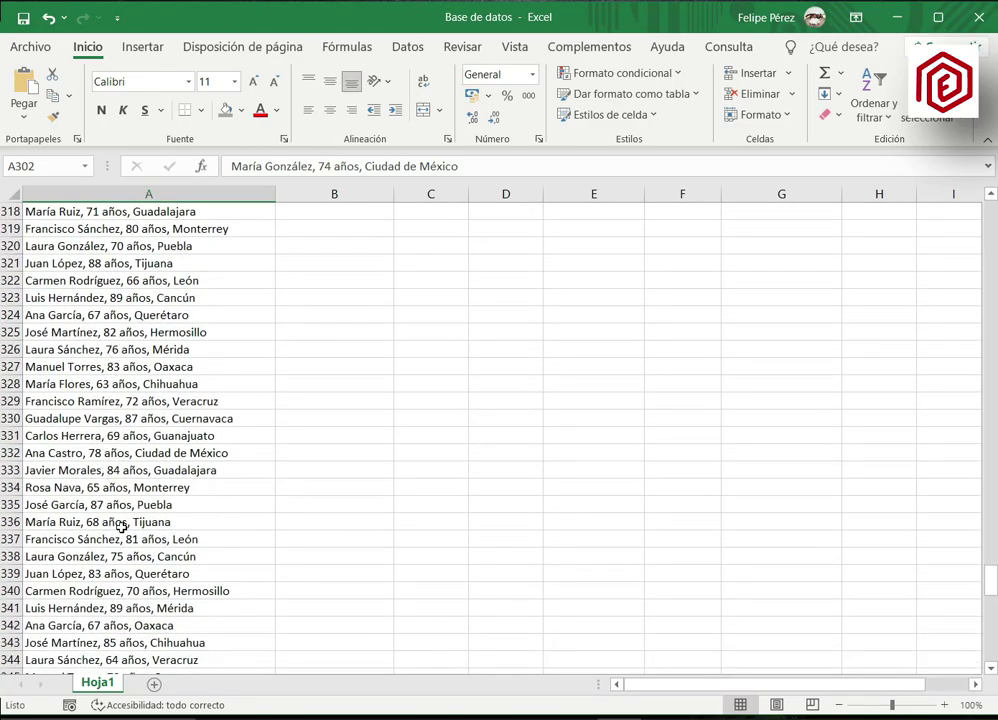
scroll(119, 520, "up", 2)
scroll(119, 520, "up", 3)
scroll(119, 520, "up", 2)
scroll(60, 430, "up", 1)
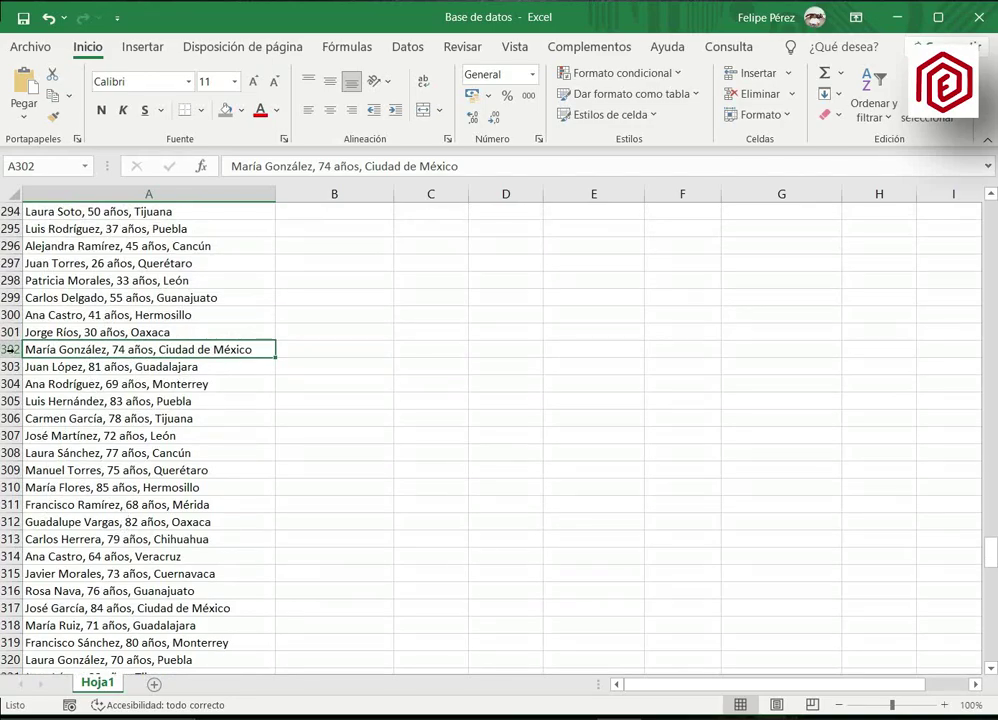
left_click_drag(140, 350, 130, 541)
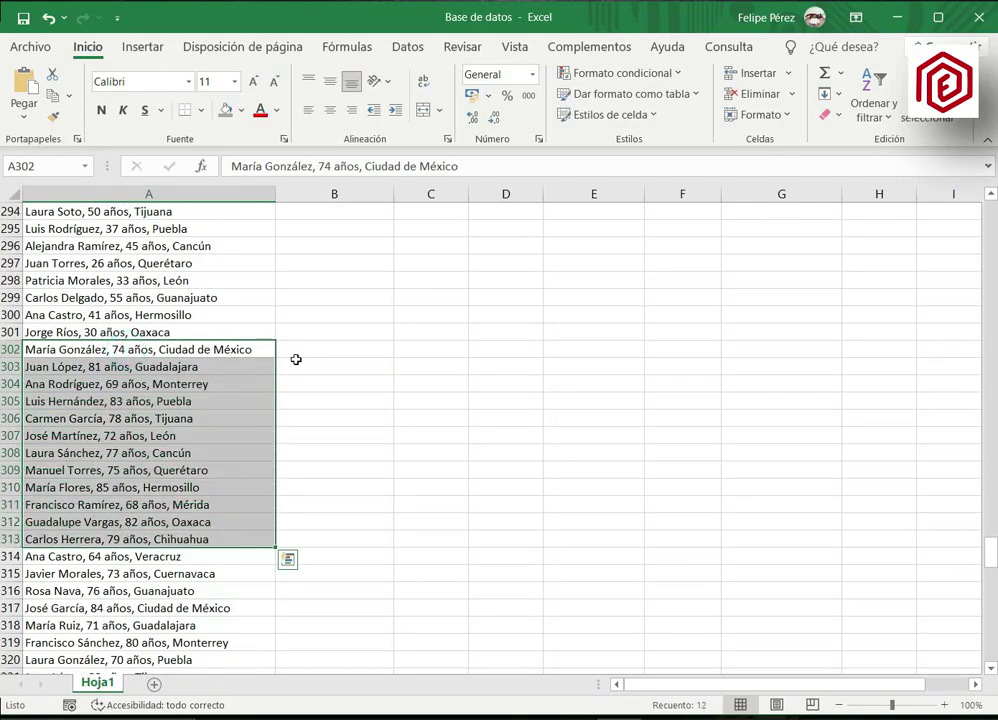
left_click_drag(200, 331, 215, 229)
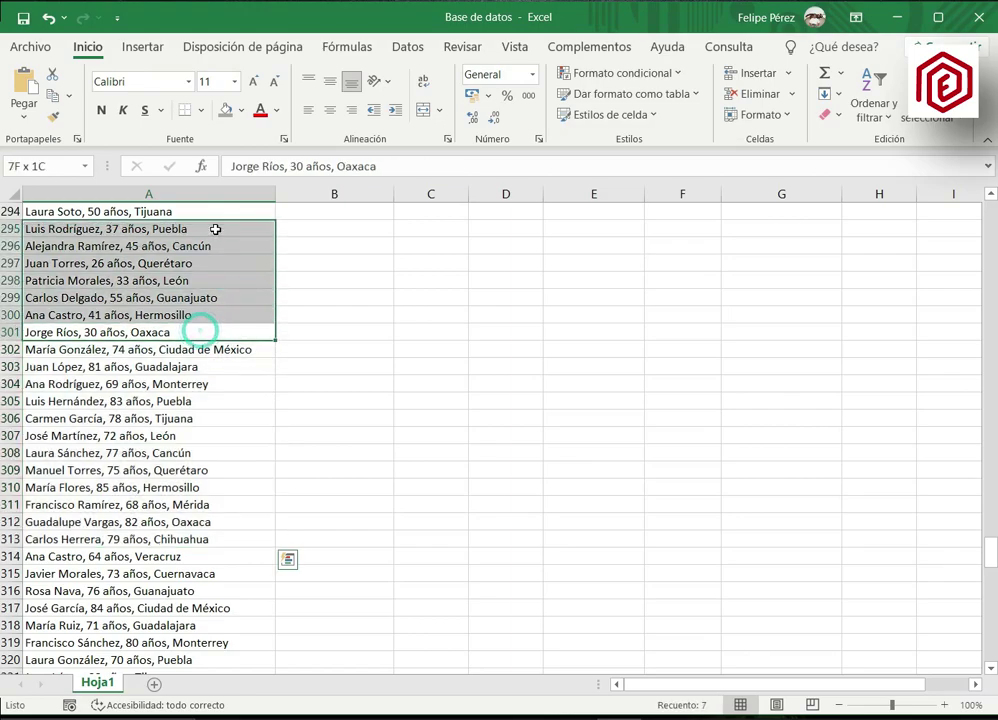
left_click(207, 280)
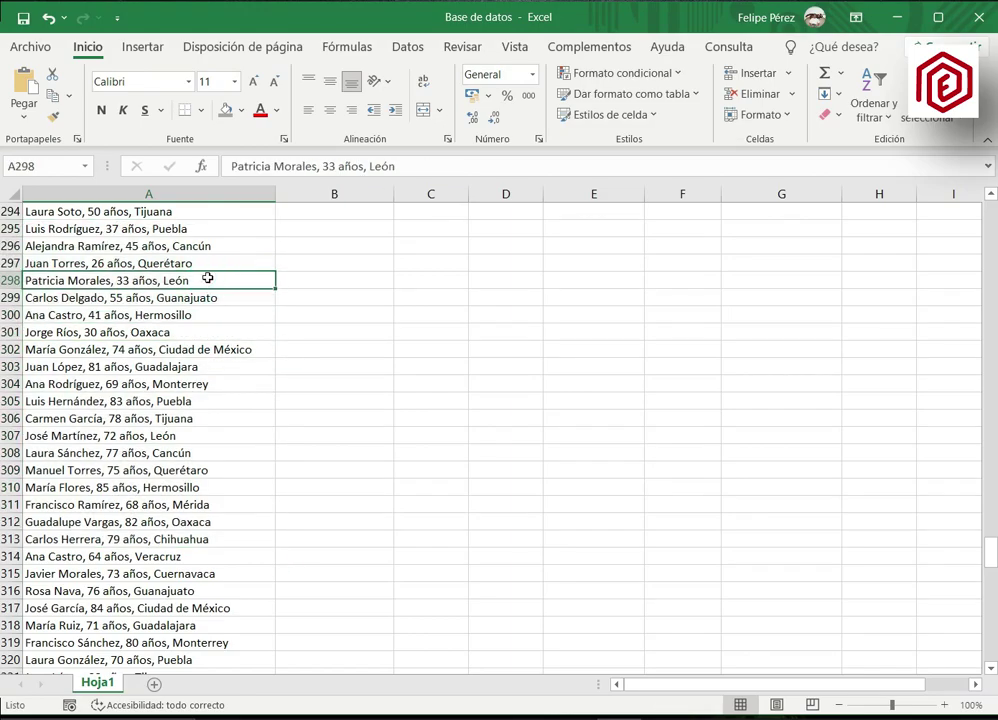
key("ctrl+Home")
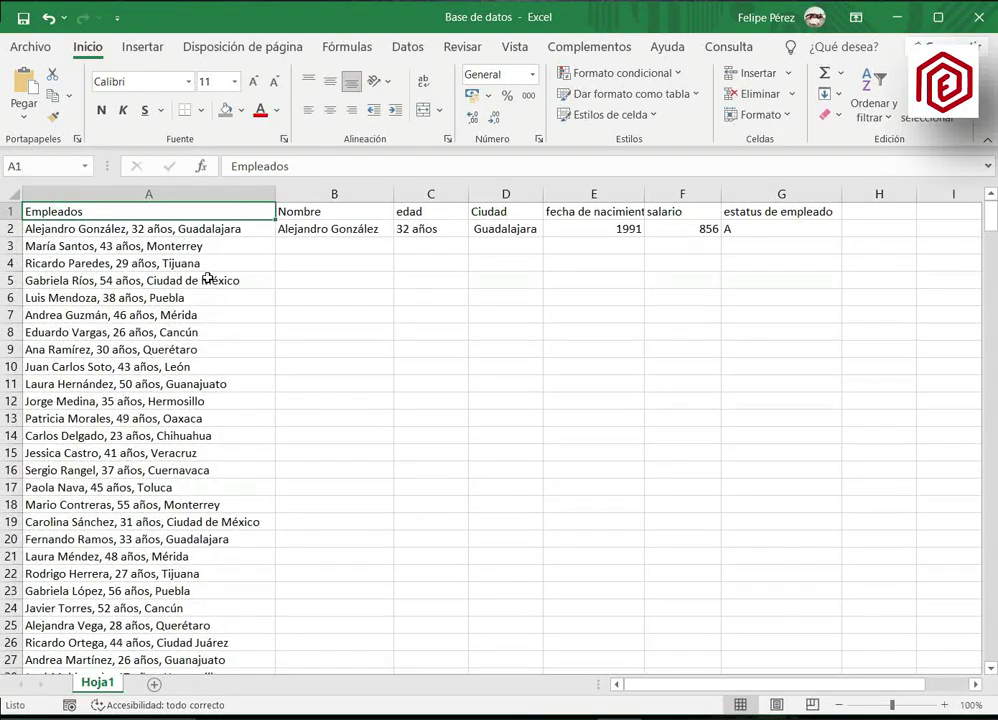
key("Down")
key("Right")
key("Right")
key("Right")
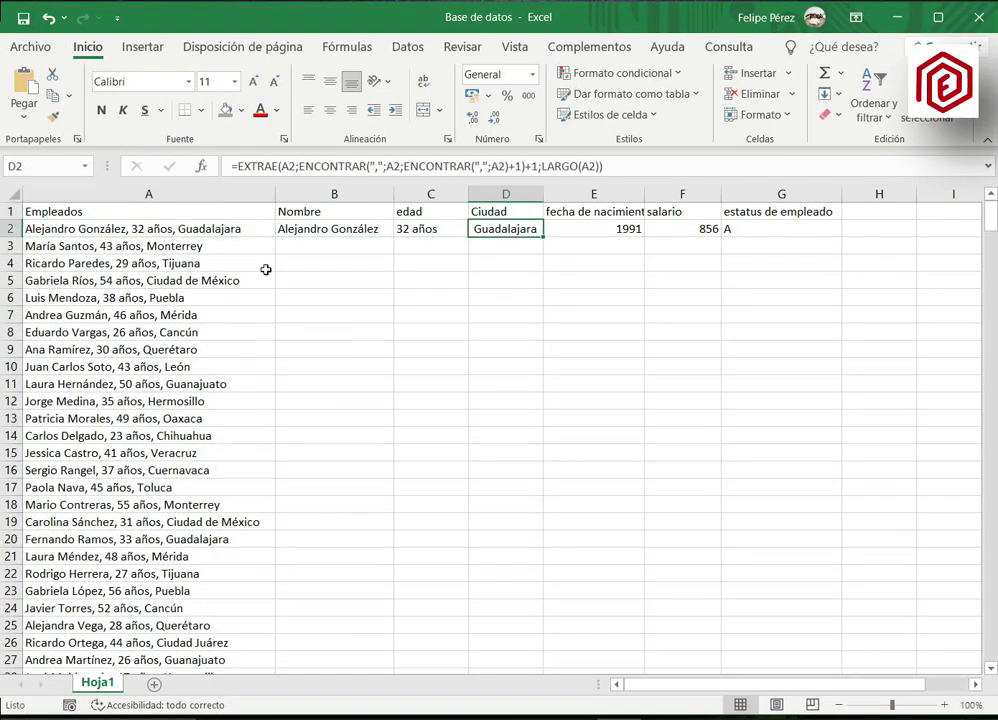
key("Right")
key("Right")
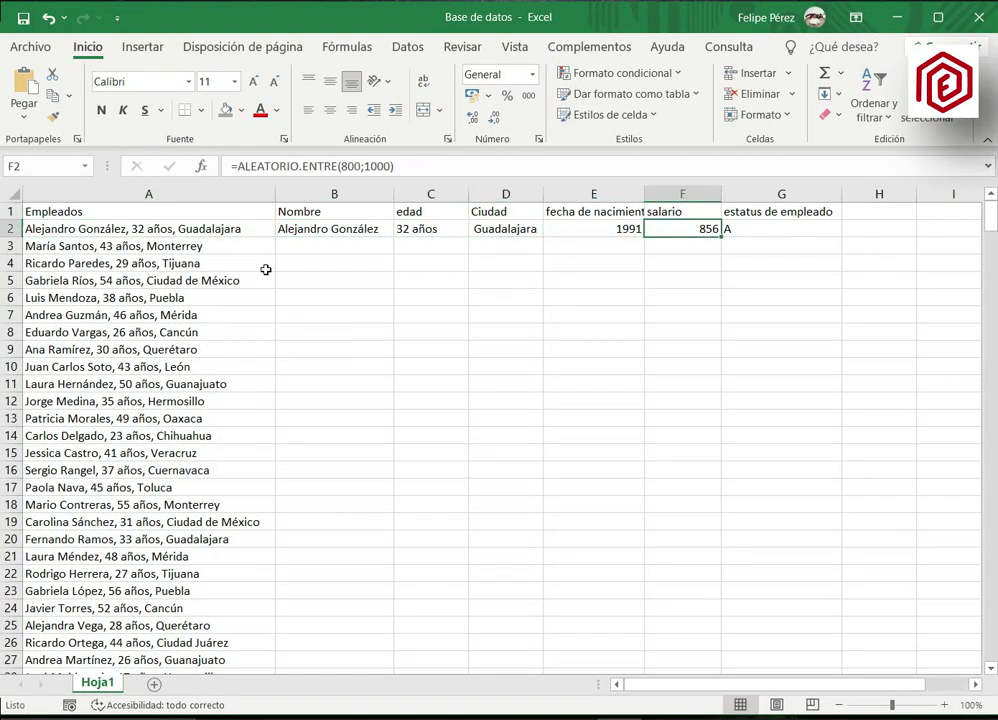
left_click(325, 229)
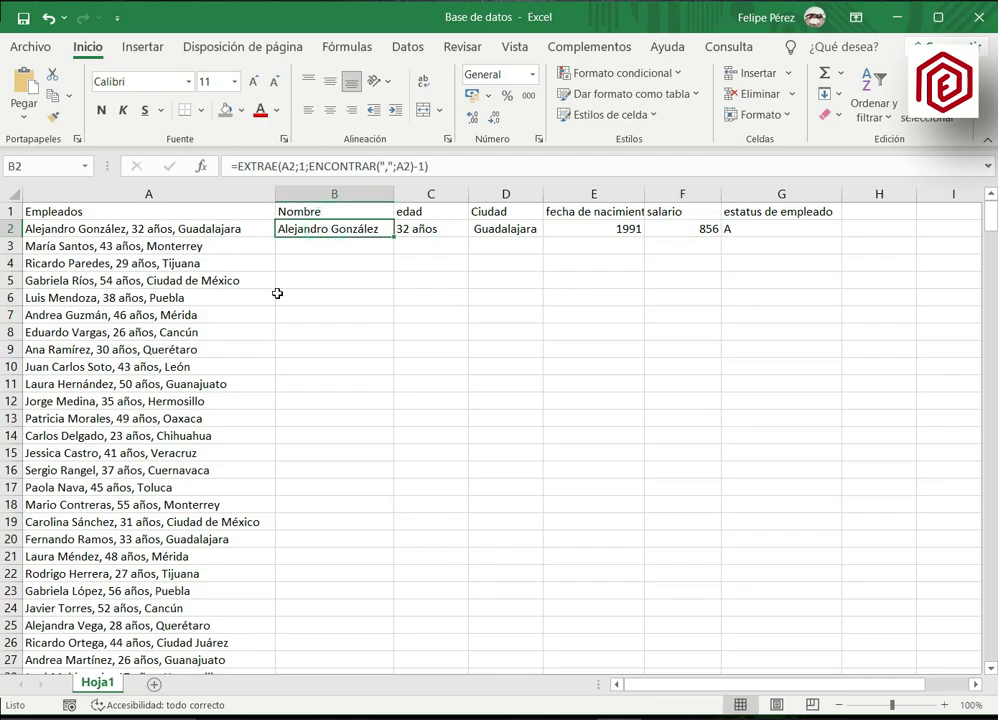
key("Right")
key("Right")
key("Right")
key("Right")
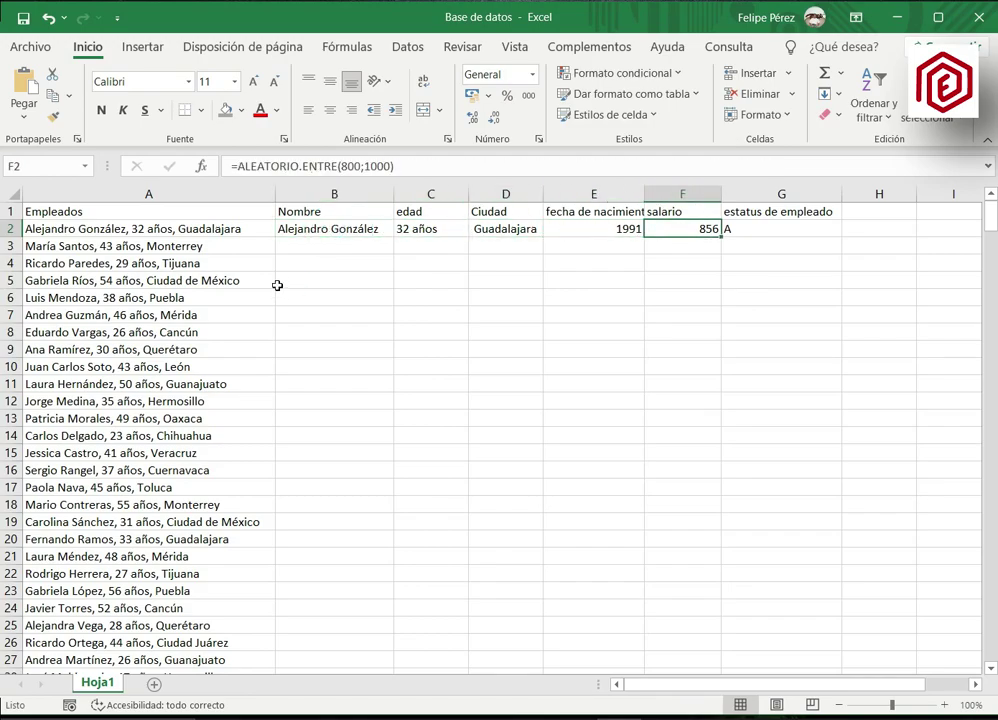
key("Right")
key("Left")
key("Left")
key("Left")
key("Left")
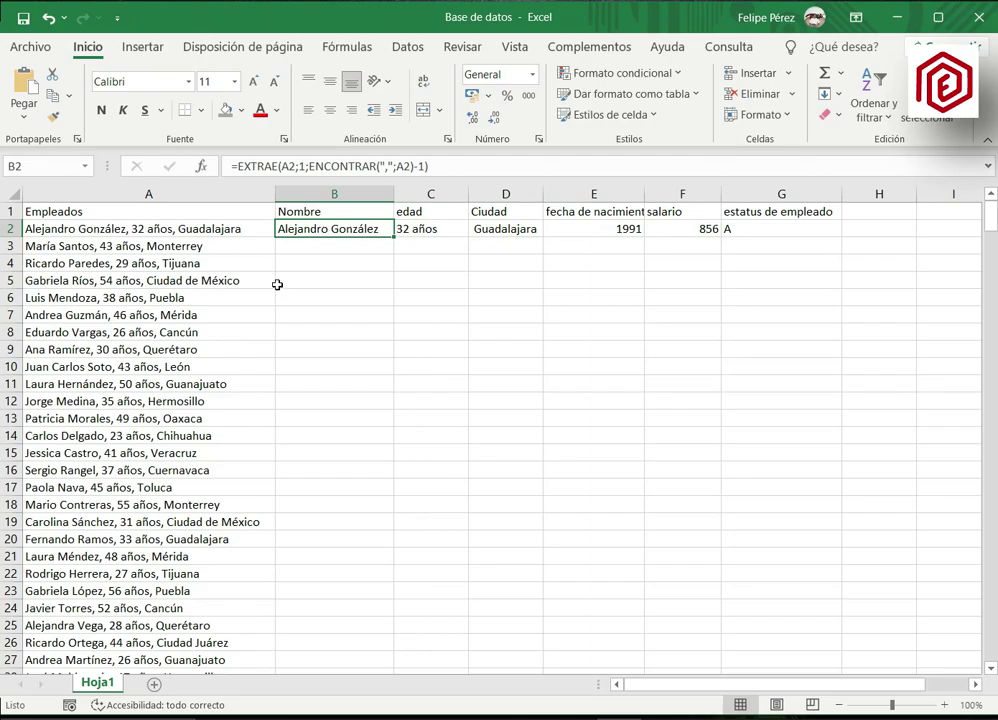
mouse_move(323, 250)
left_mouse_down()
mouse_move(558, 491)
mouse_move(584, 488)
left_mouse_up()
left_click(370, 384)
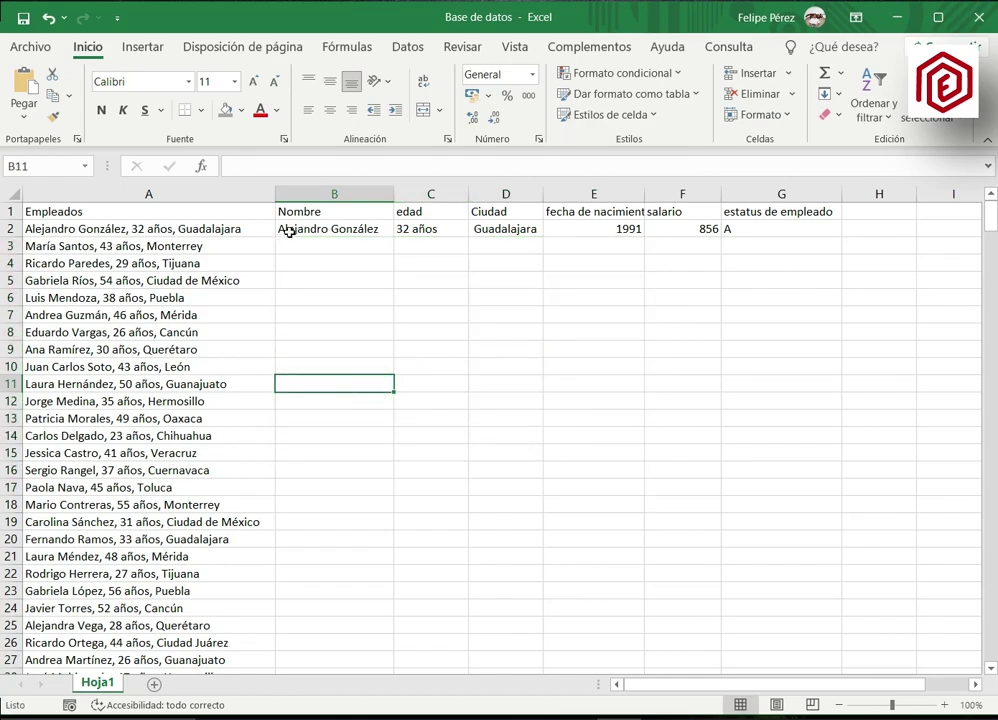
left_click(288, 231)
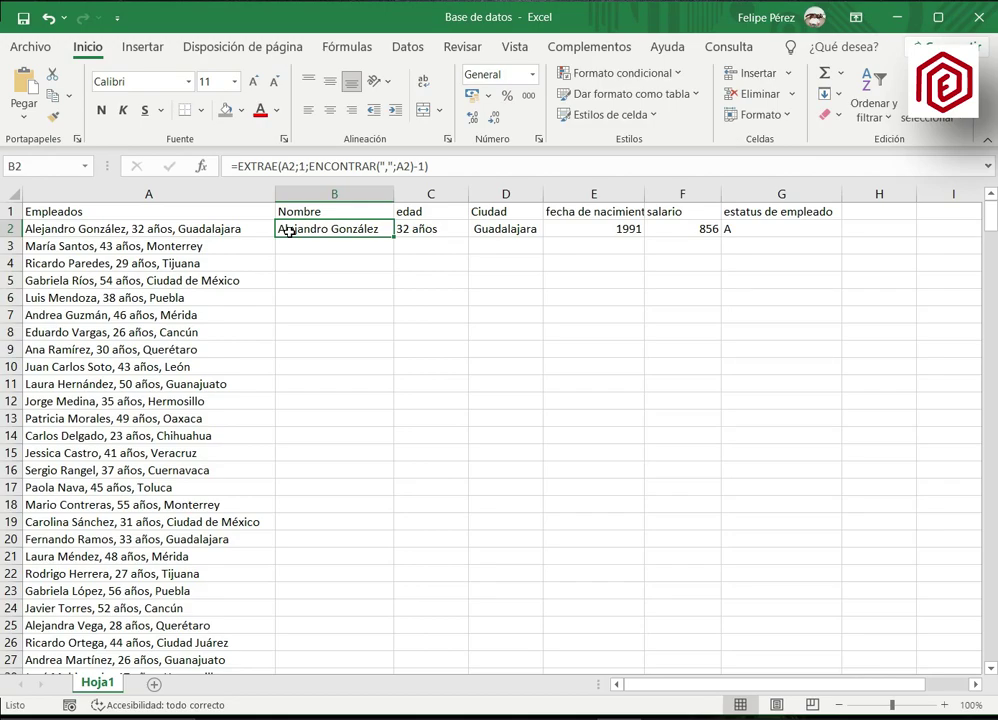
key("shift+Right")
key("shift+Right")
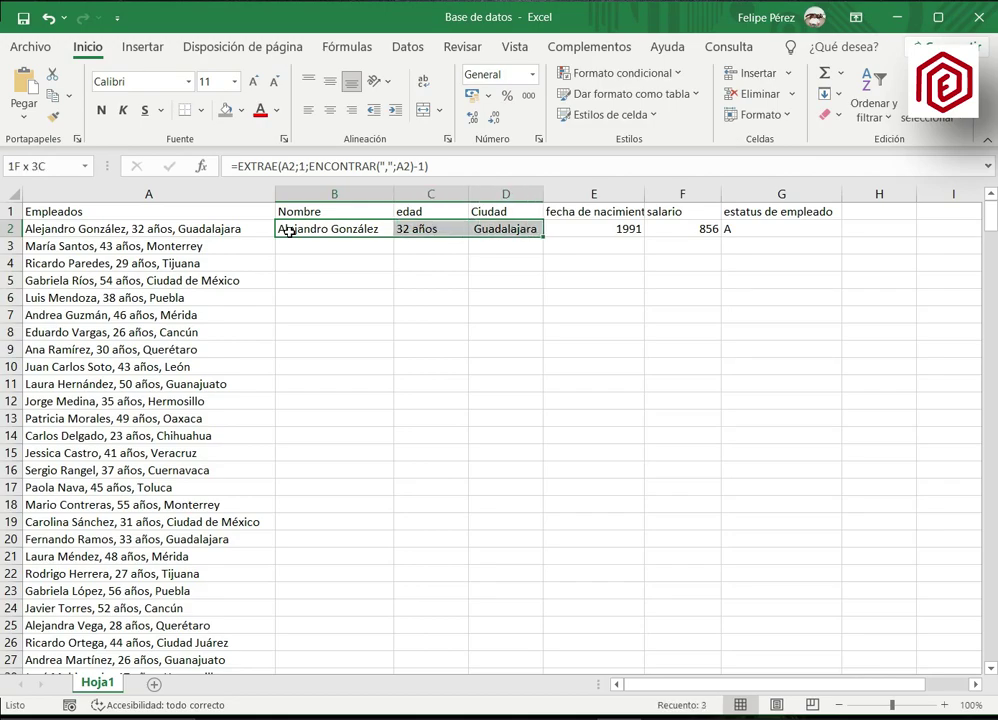
key("shift+Right")
key("shift+Right")
key("shift+Right")
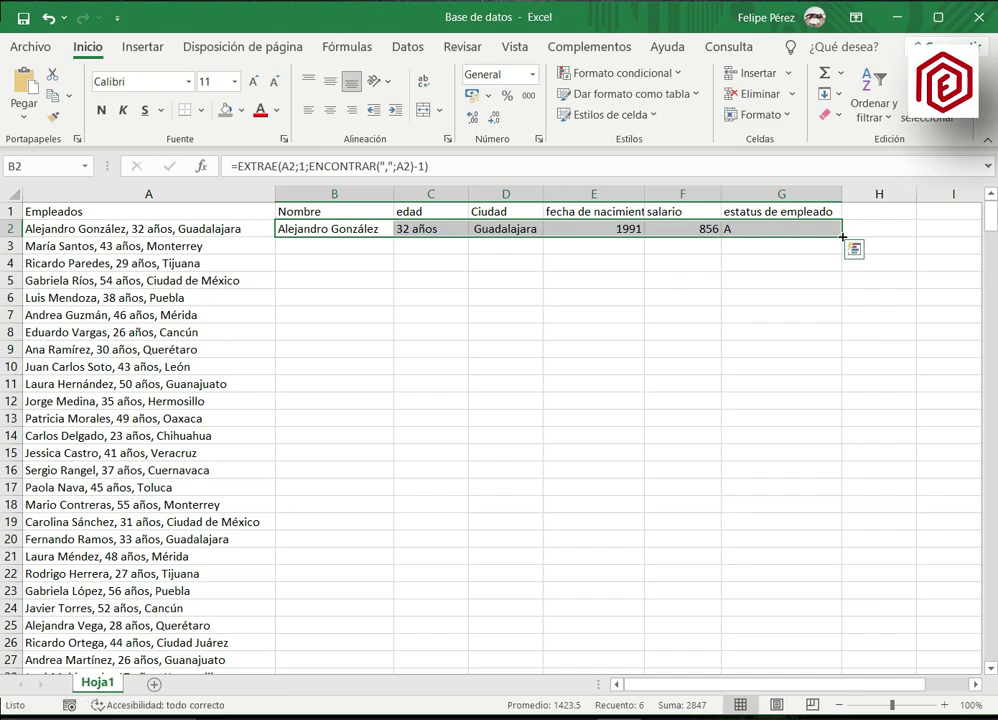
double_click(842, 237)
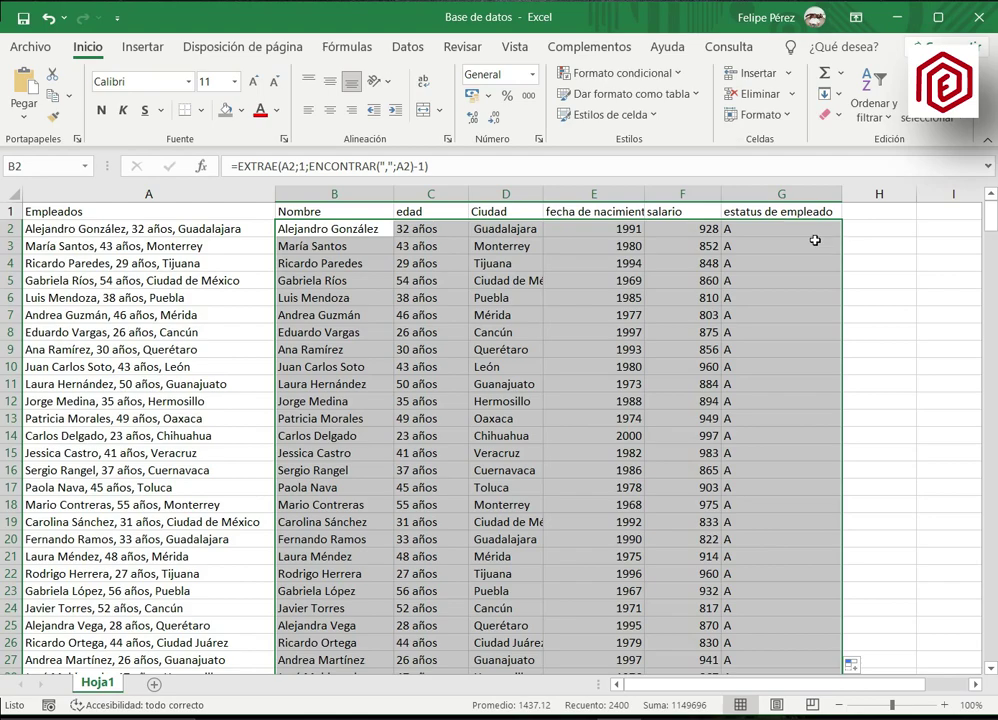
left_click(414, 262)
left_click(368, 247)
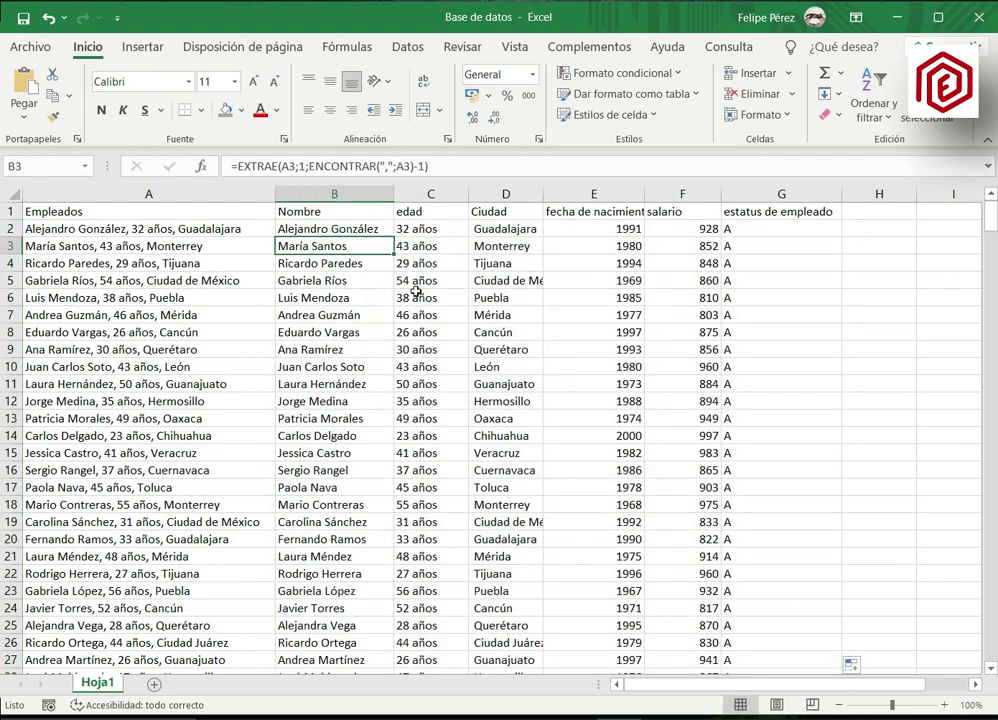
key("Right")
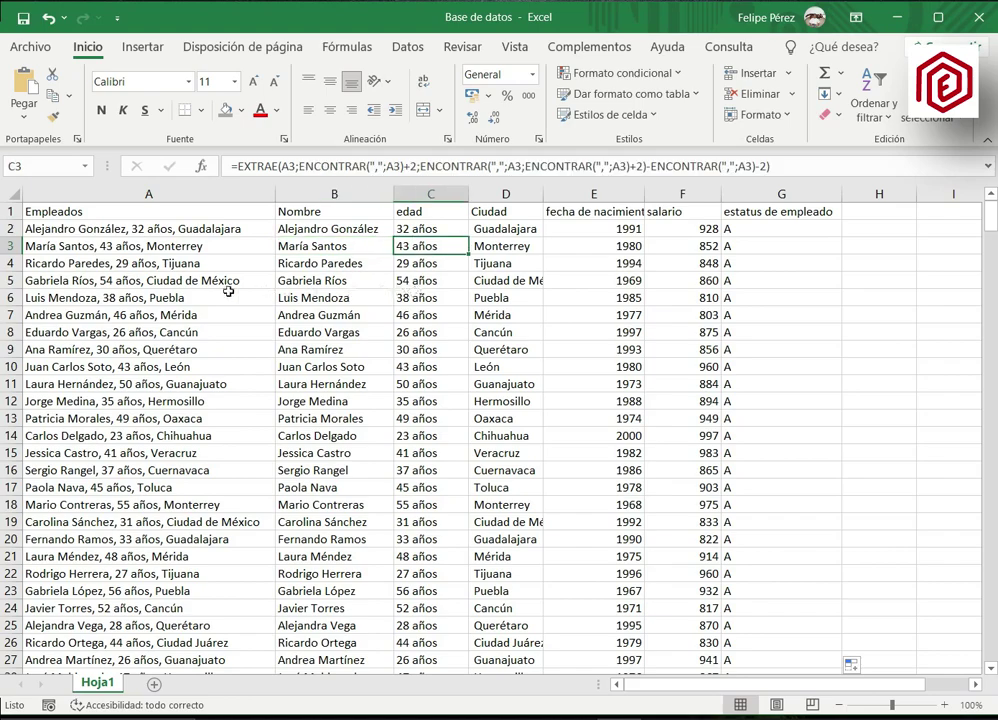
left_click(150, 334)
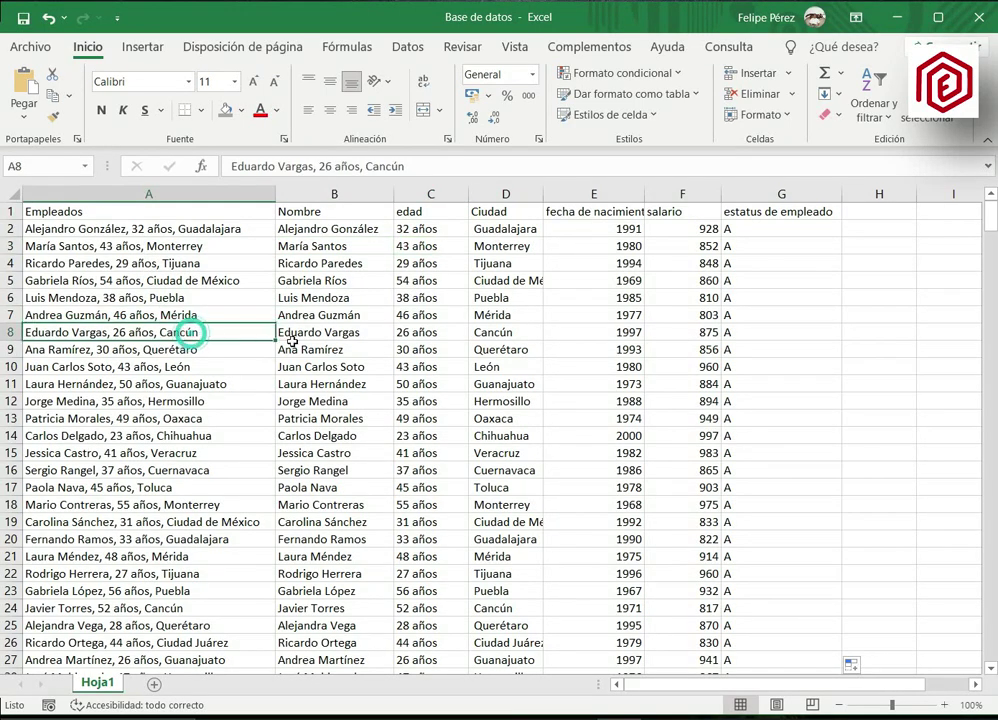
left_click(340, 334)
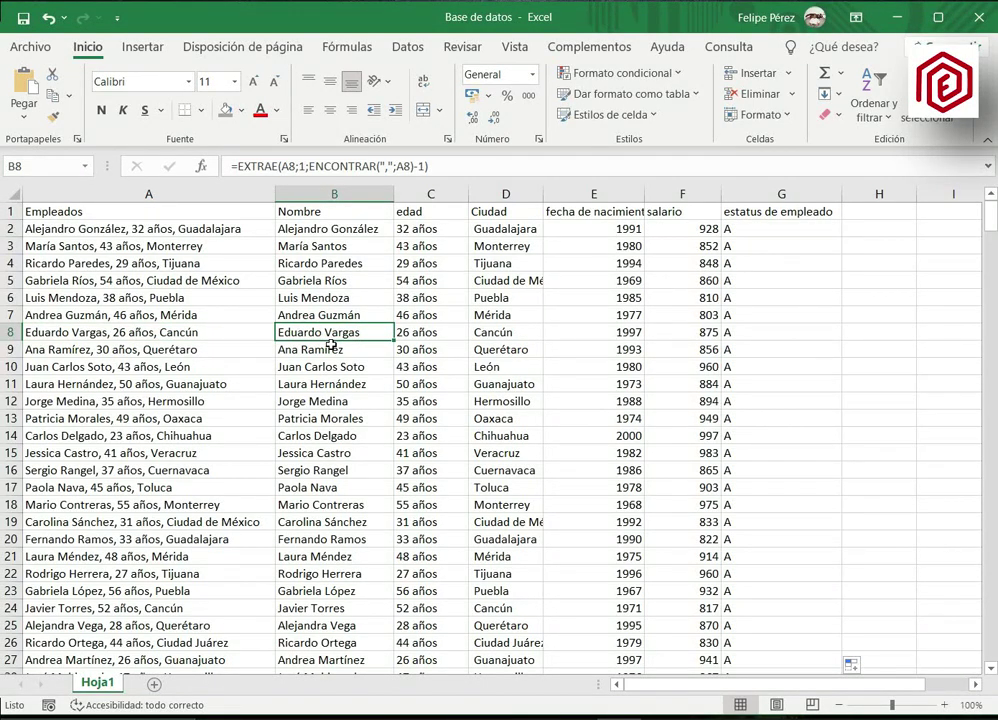
key("Right")
key("Right")
key("Right")
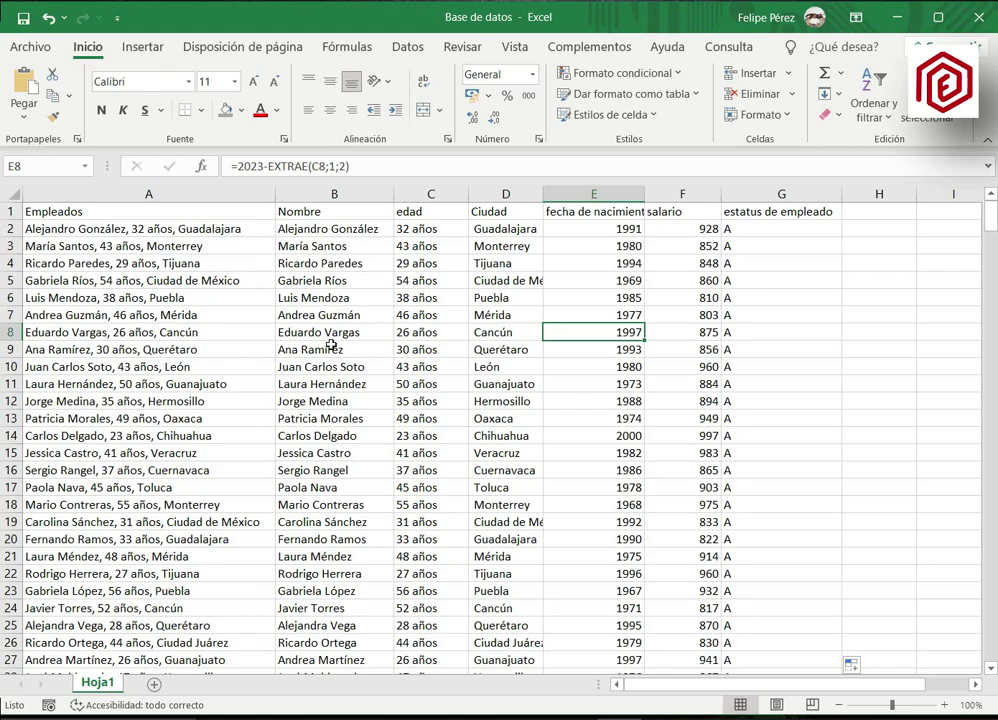
key("Right")
key("Right")
key("Left")
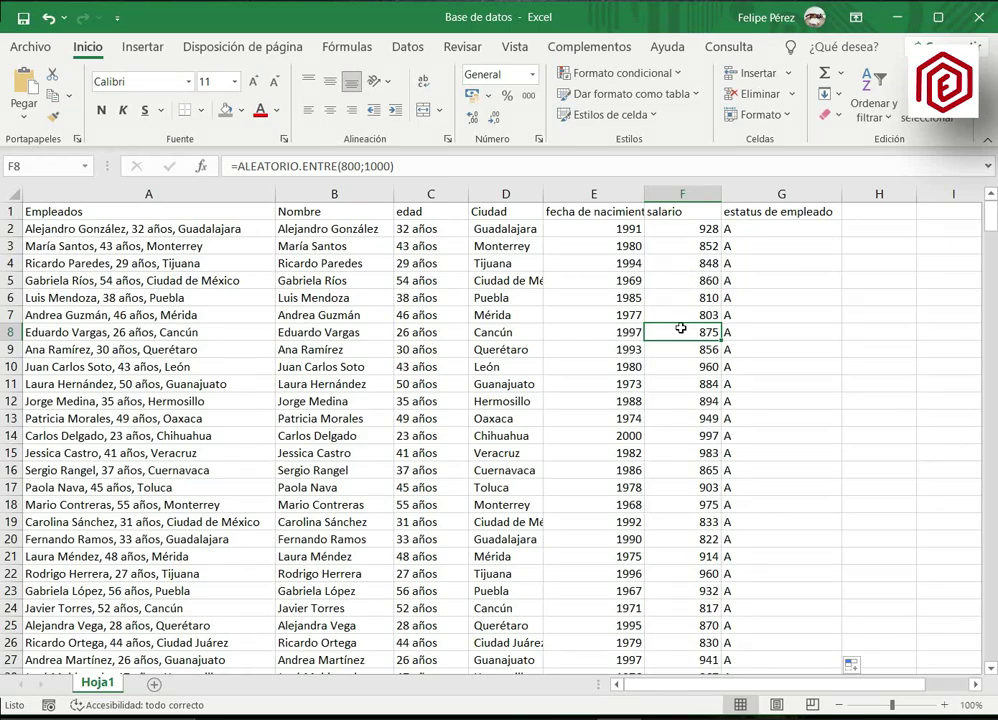
left_click(748, 331)
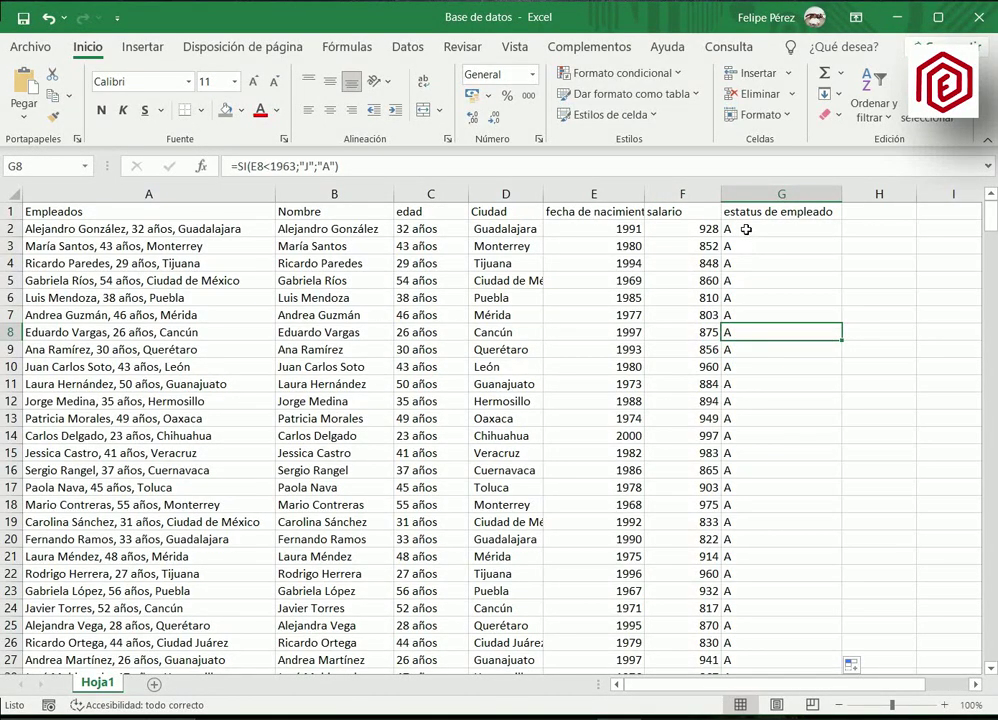
scroll(751, 244, "down", 3)
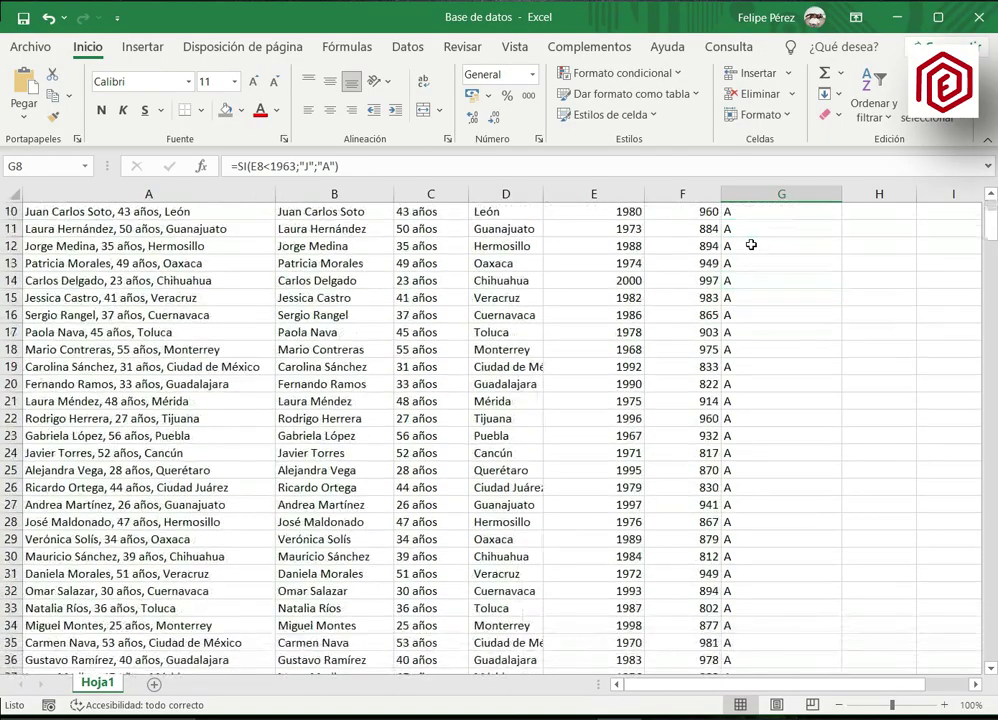
key("Page_Down")
key("Page_Down")
key("Page_Down")
key("Page_Down")
key("Page_Down")
key("Page_Down")
key("Page_Down")
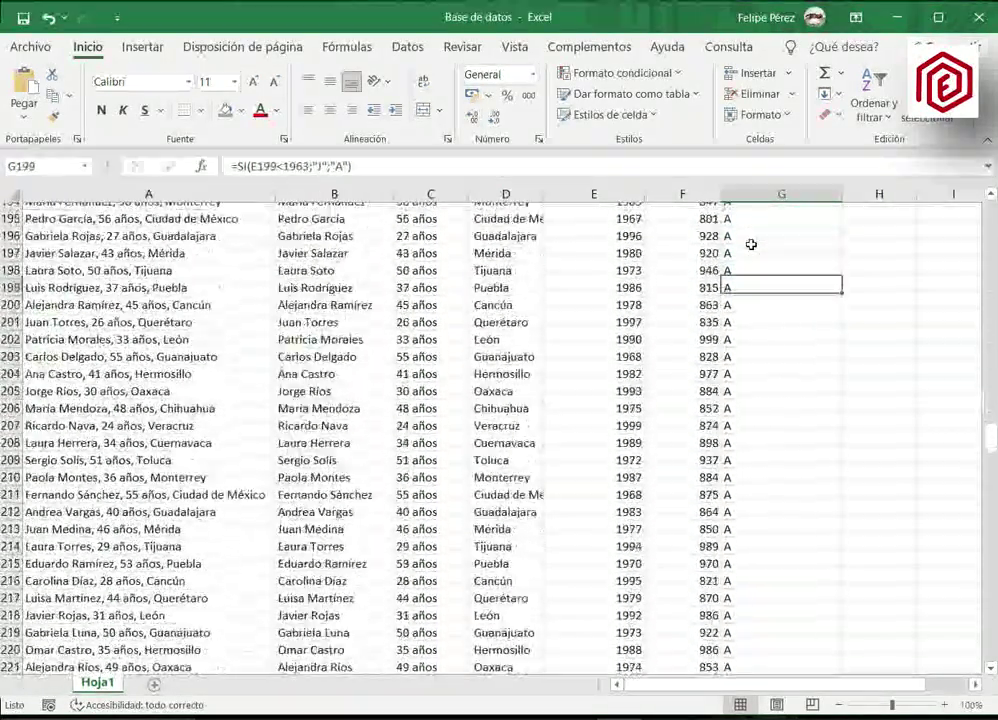
key("Page_Down")
key("Page_Down")
key("Page_Down")
key("Page_Down")
scroll(751, 244, "up", 3)
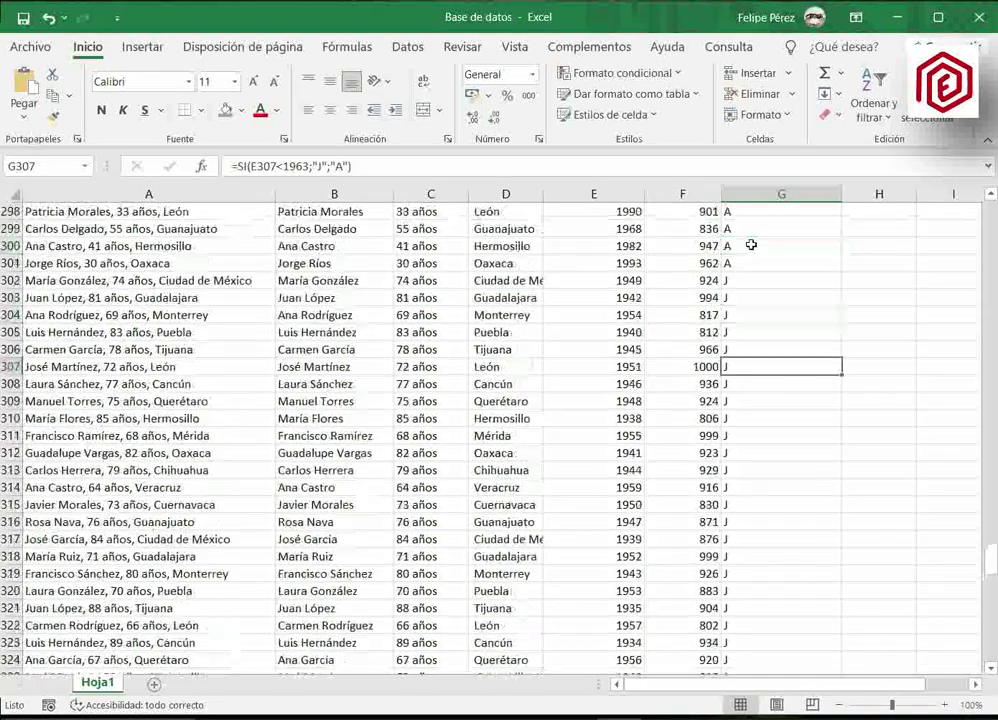
key("Up")
key("Up")
key("Up")
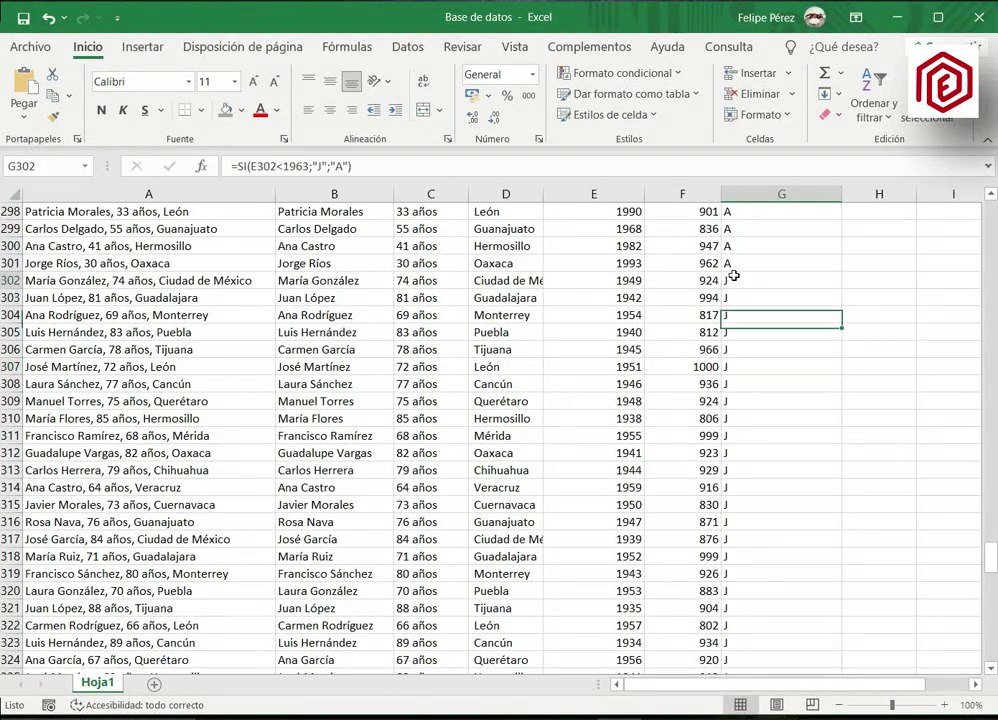
key("Left")
key("Left")
key("Left")
key("Left")
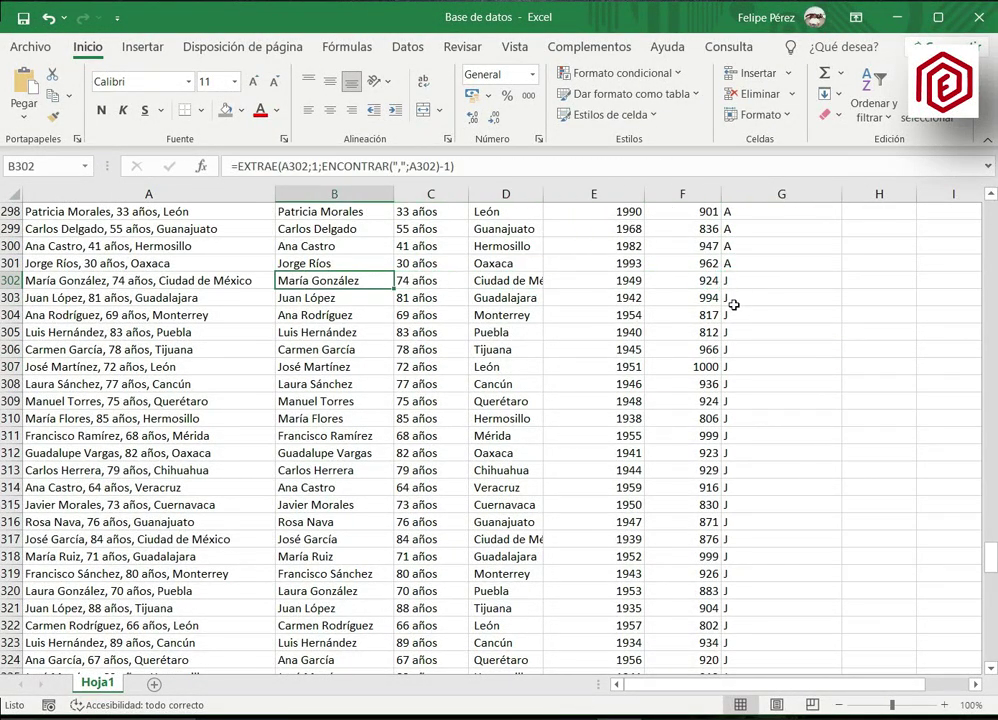
key("Right")
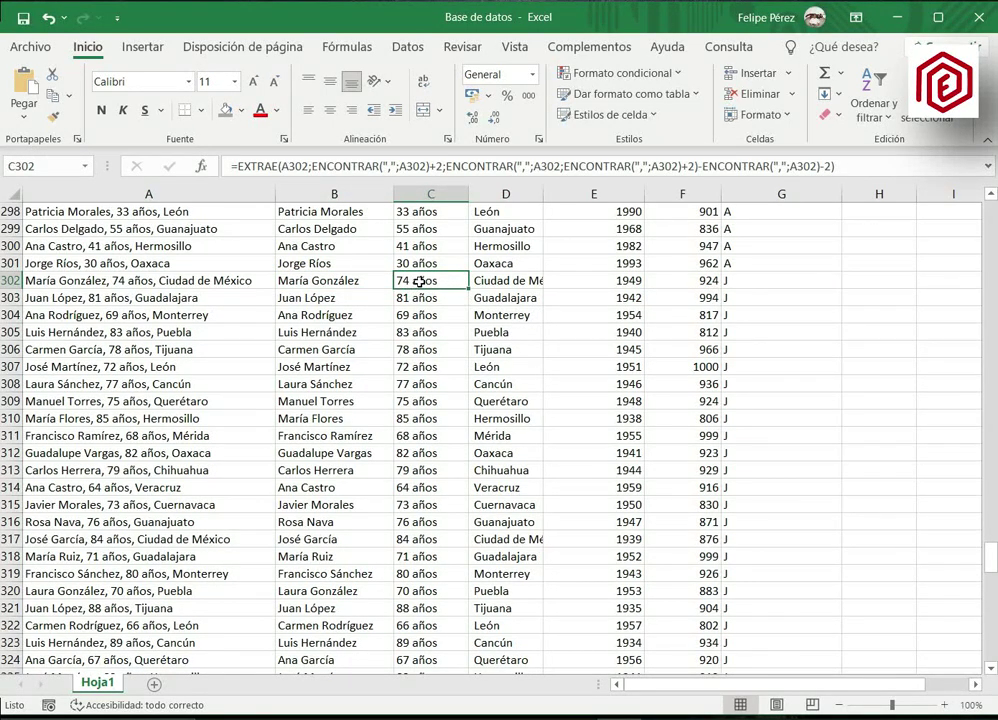
left_click(738, 277)
left_click_drag(738, 277, 742, 410)
key("Down")
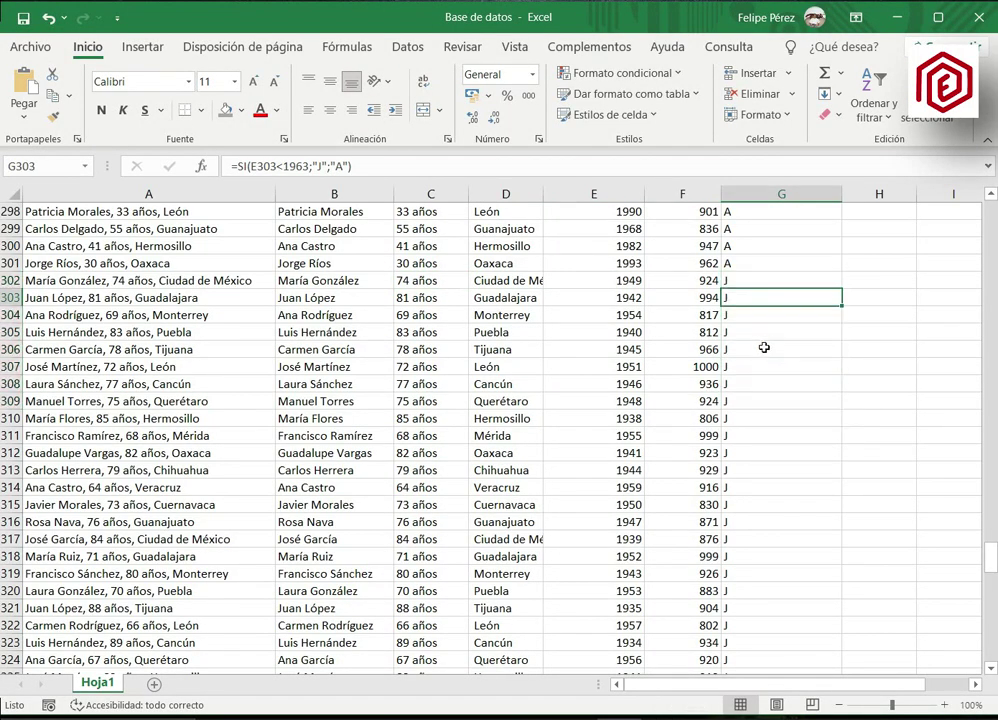
key("Down")
key("Down")
key("Down")
key("Down")
key("Down")
key("Down")
key("Down")
key("Down")
key("Down")
key("Down")
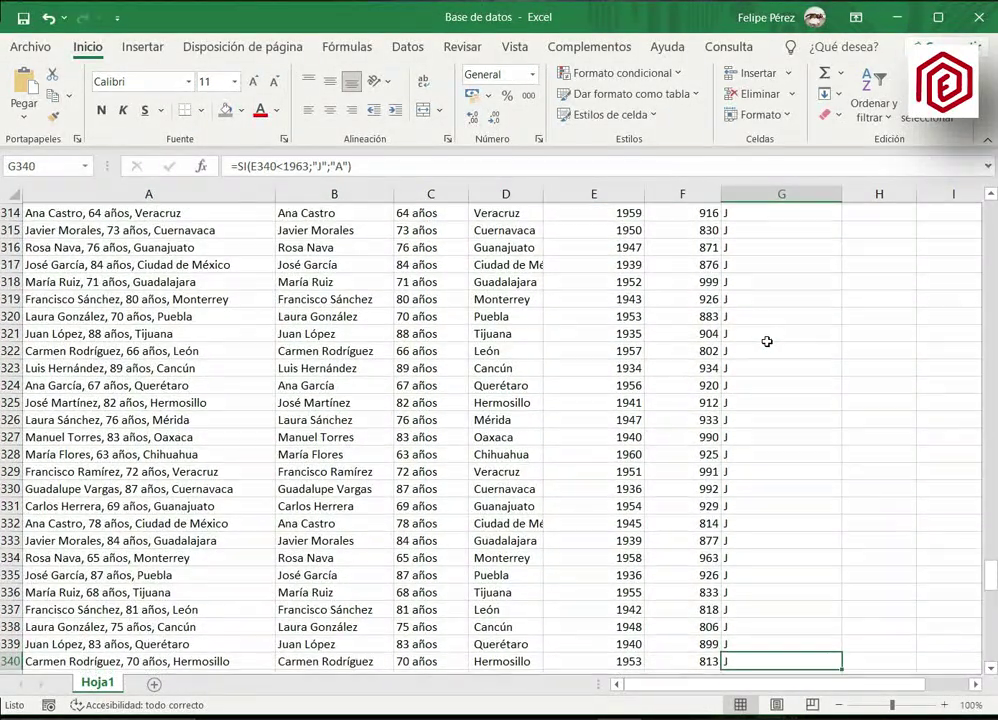
key("Down")
key("Down")
key("Down")
key("Down")
key("Down")
key("Down")
key("Down")
key("Down")
key("Down")
key("Down")
key("Down")
key("Down")
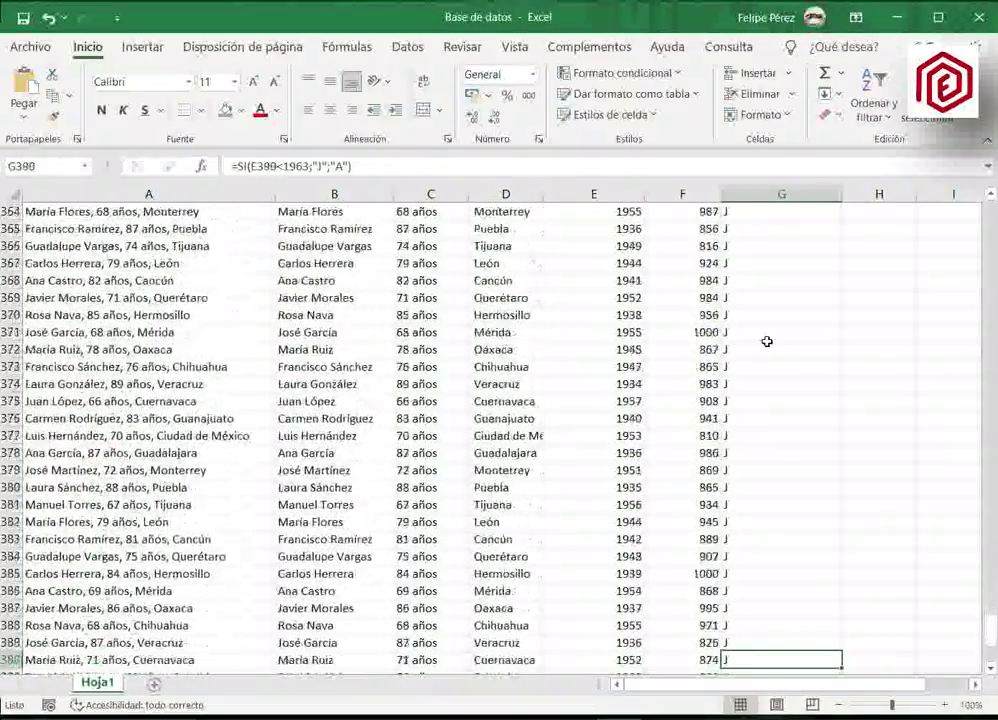
key("Down")
key("Down")
key("Down")
key("Down")
key("Down")
key("Down")
key("Up")
key("Up")
key("Up")
key("Up")
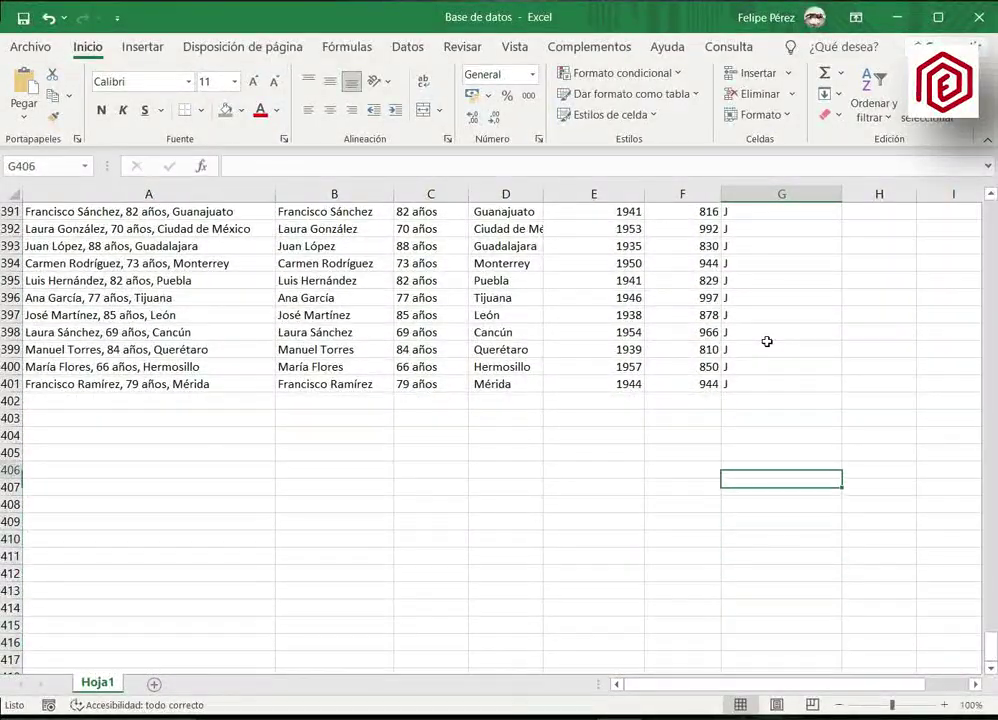
key("Up")
key("Up")
key("Up")
key("Up")
key("Up")
key("Up")
key("Up")
key("Up")
key("Up")
key("Up")
key("Up")
key("Up")
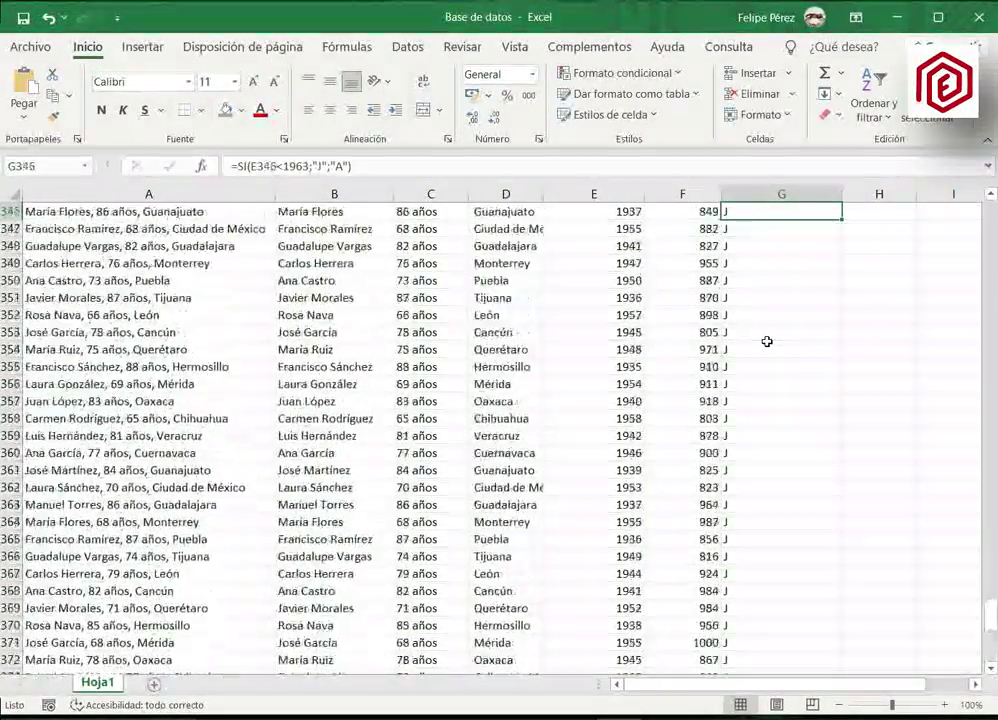
key("Up")
key("Up")
key("Up")
key("Up")
key("Up")
key("Up")
key("Up")
key("Up")
key("Up")
key("Up")
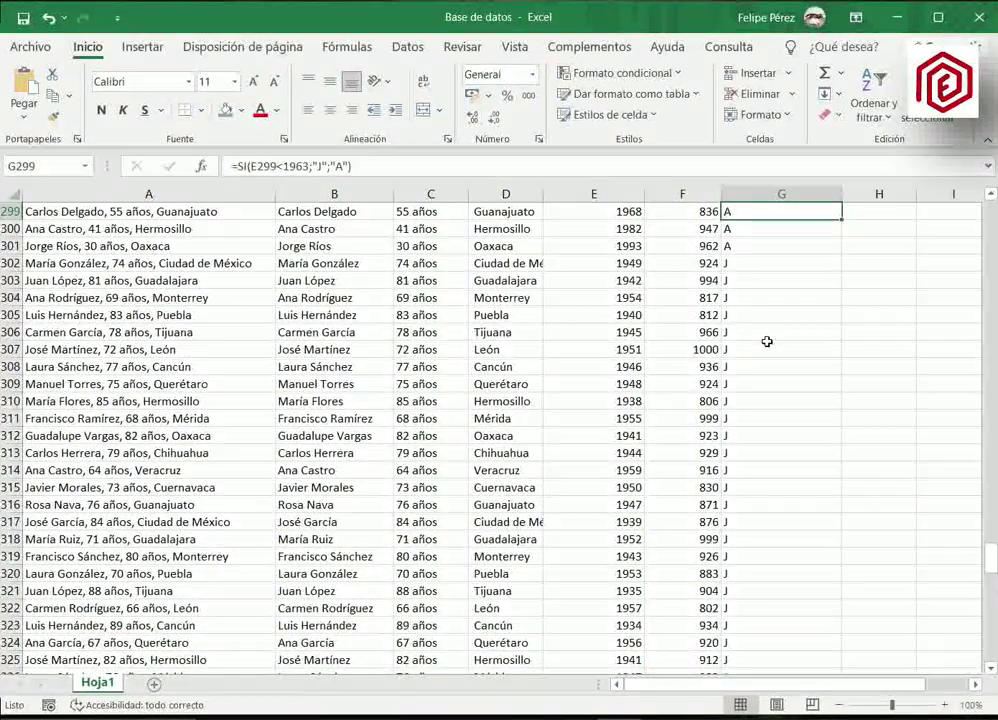
left_click_drag(418, 263, 418, 420)
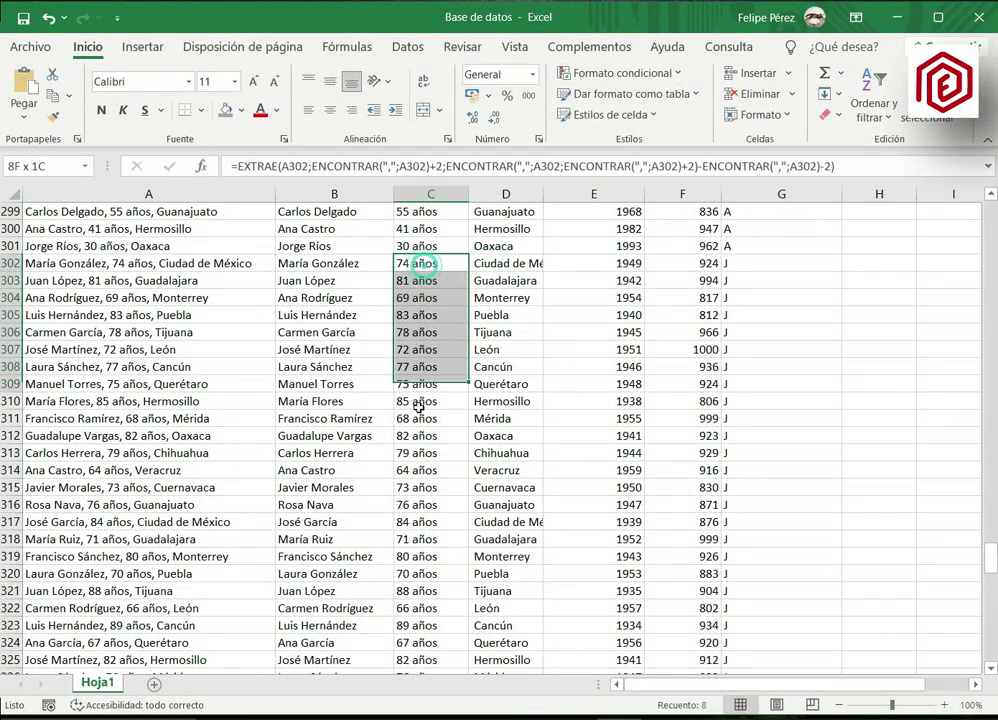
left_click(783, 277)
key("ctrl+Up")
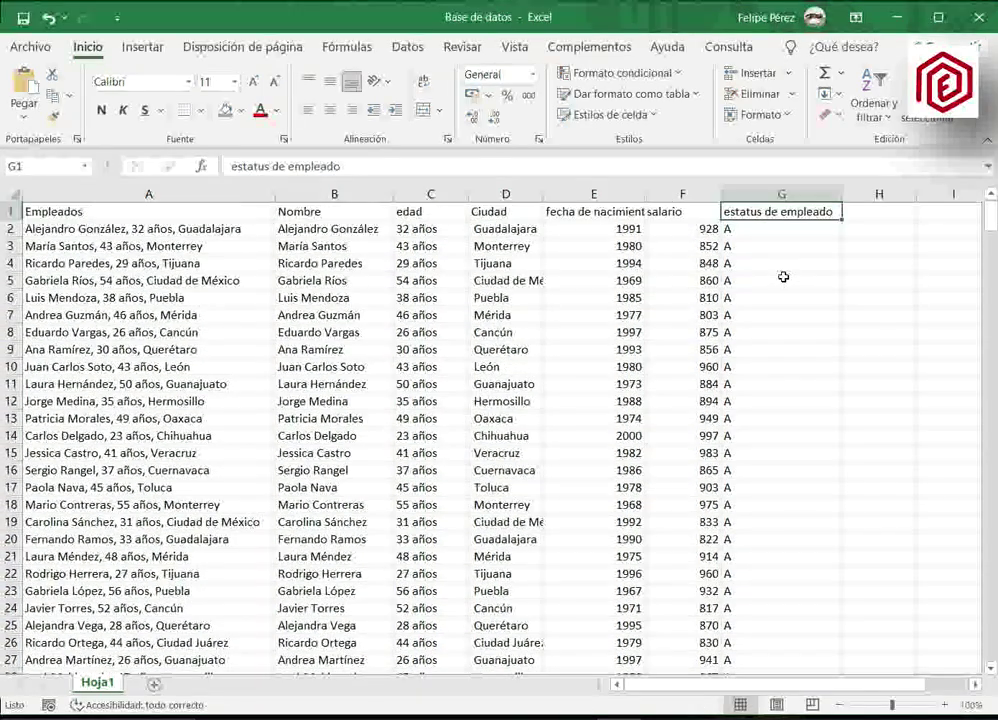
left_click(598, 240)
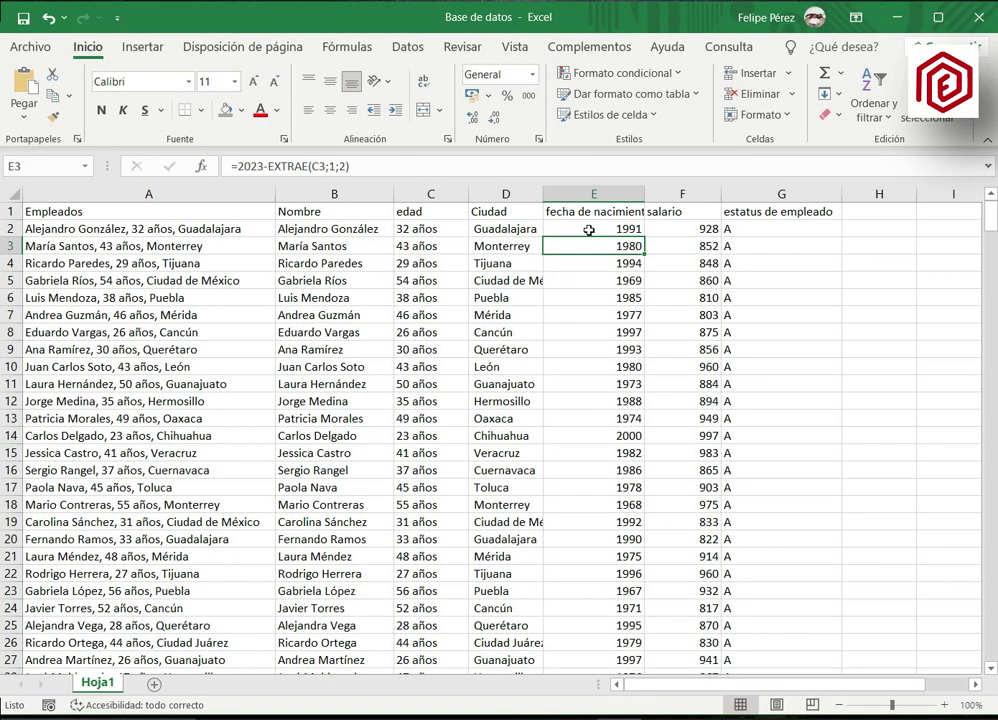
left_click(589, 230)
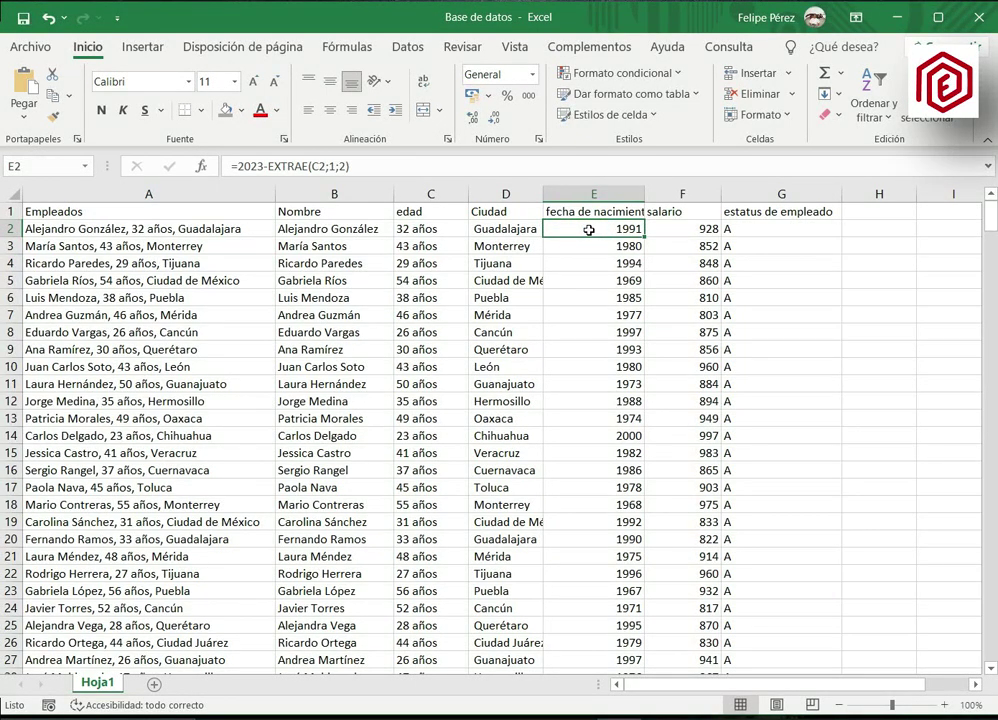
key("Down")
key("Right")
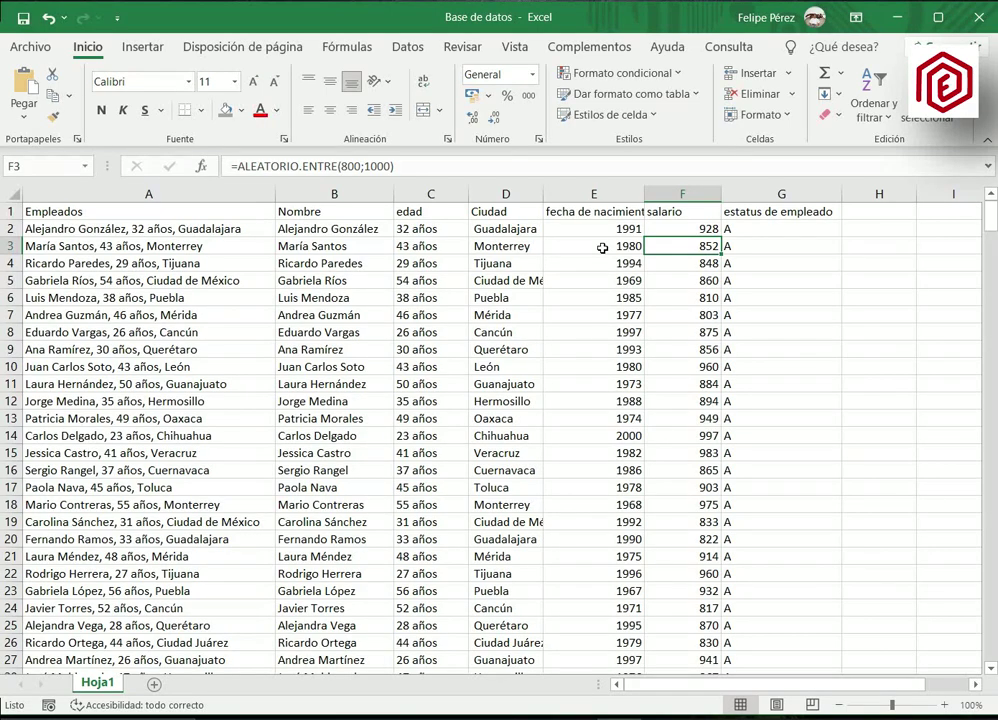
key("Up")
key("Down")
key("shift")
key("ctrl")
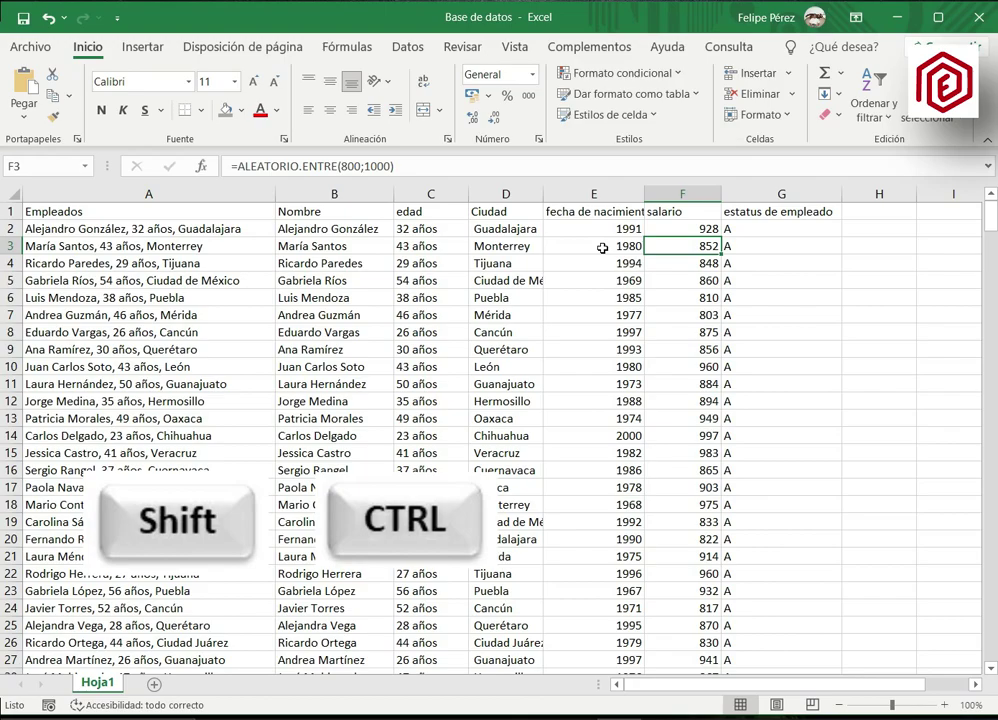
key("ctrl+shift+Down")
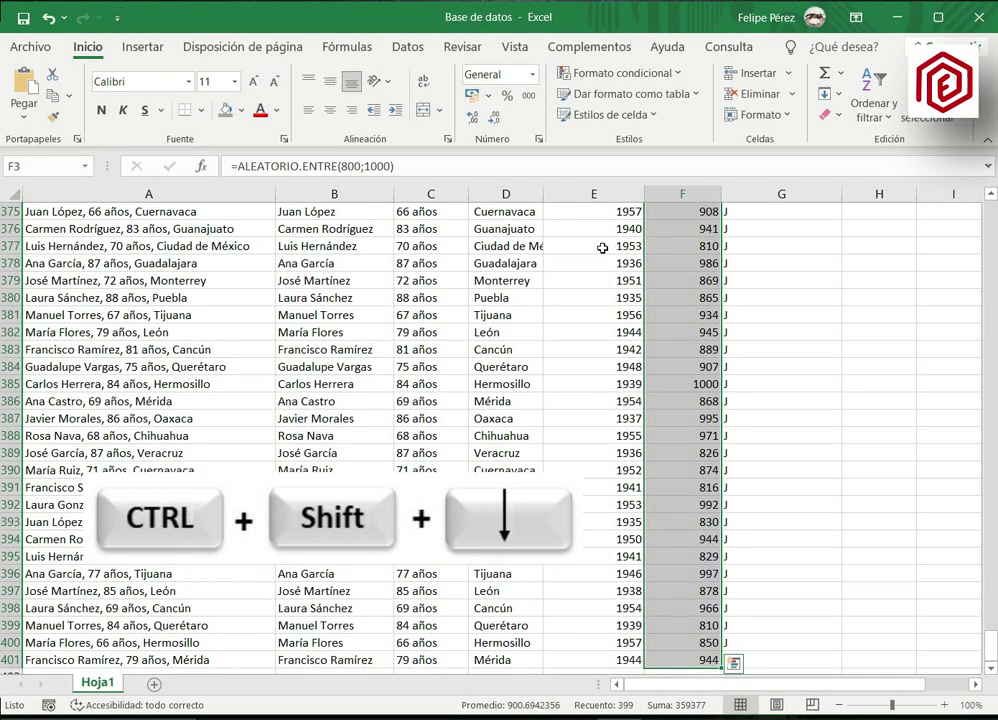
key("ctrl+q")
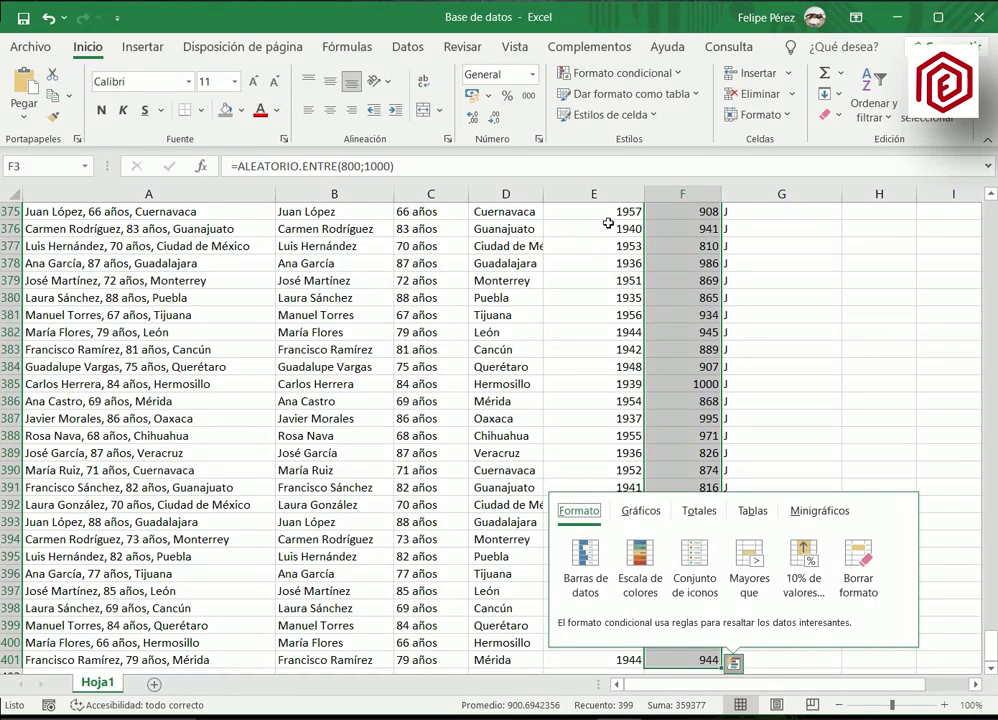
left_click(658, 237)
key("Up")
key("Up")
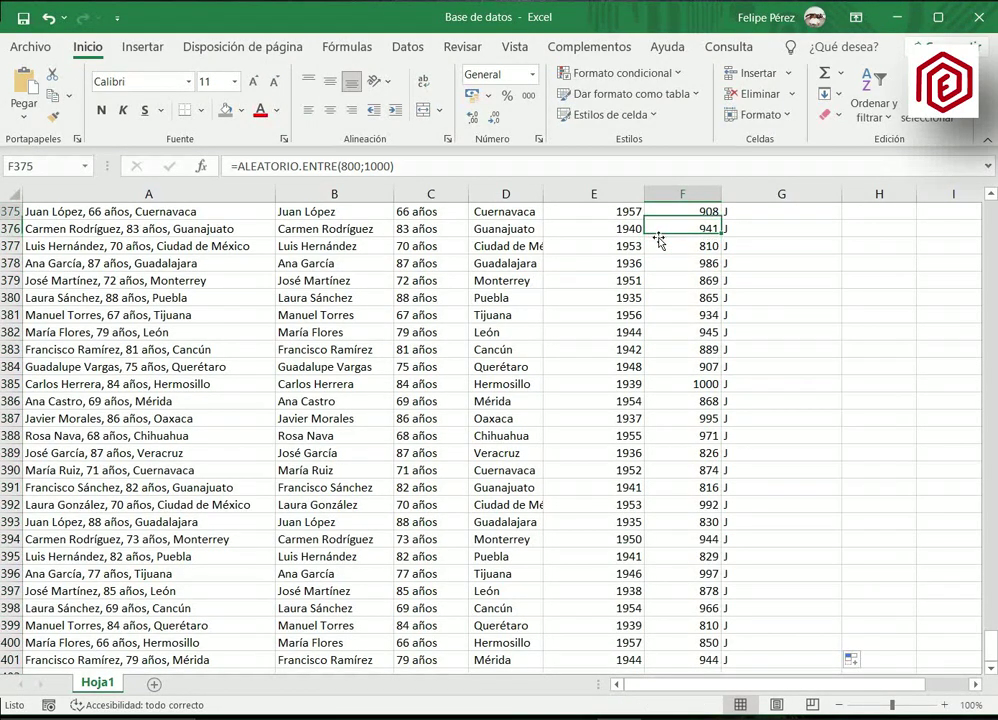
key("ctrl+Up")
key("Down")
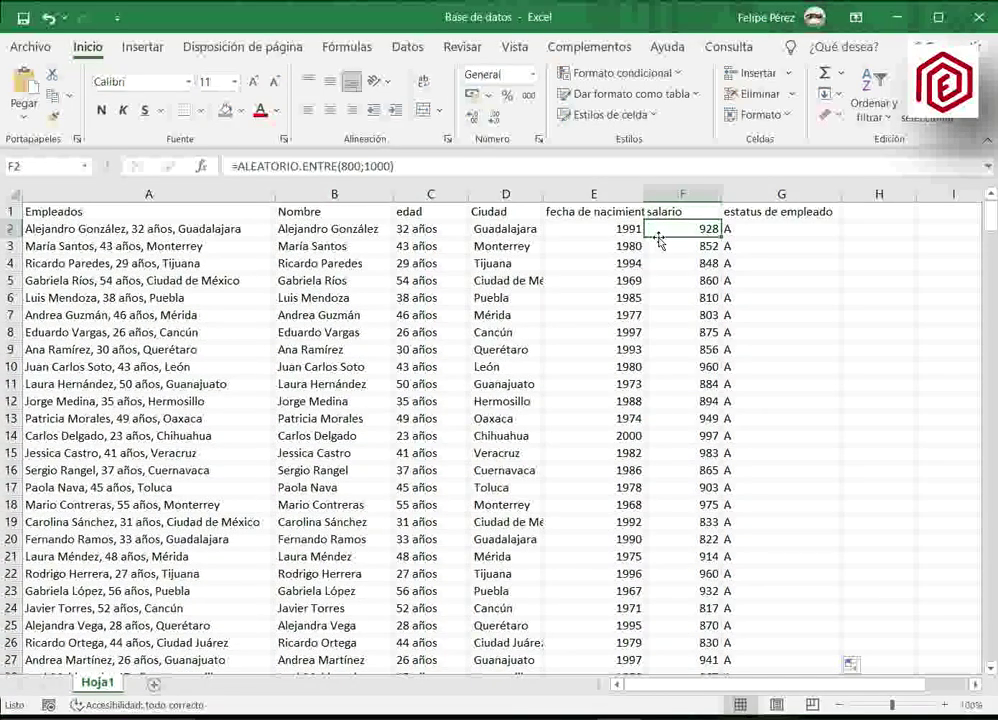
key("Up")
key("Right")
key("Right")
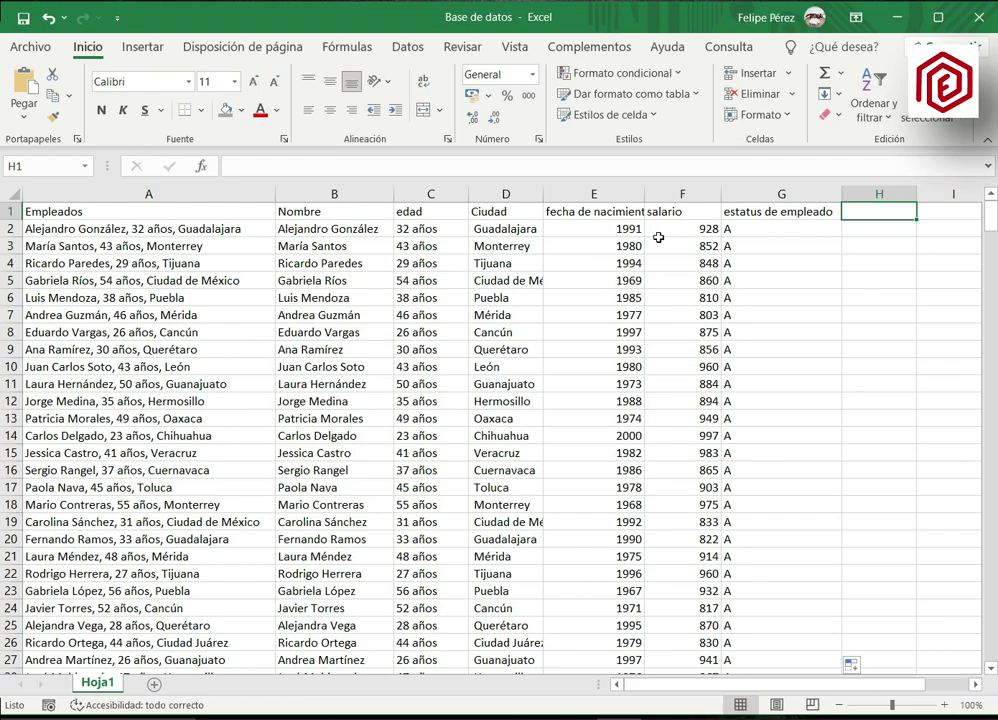
type("columa")
key("Return")
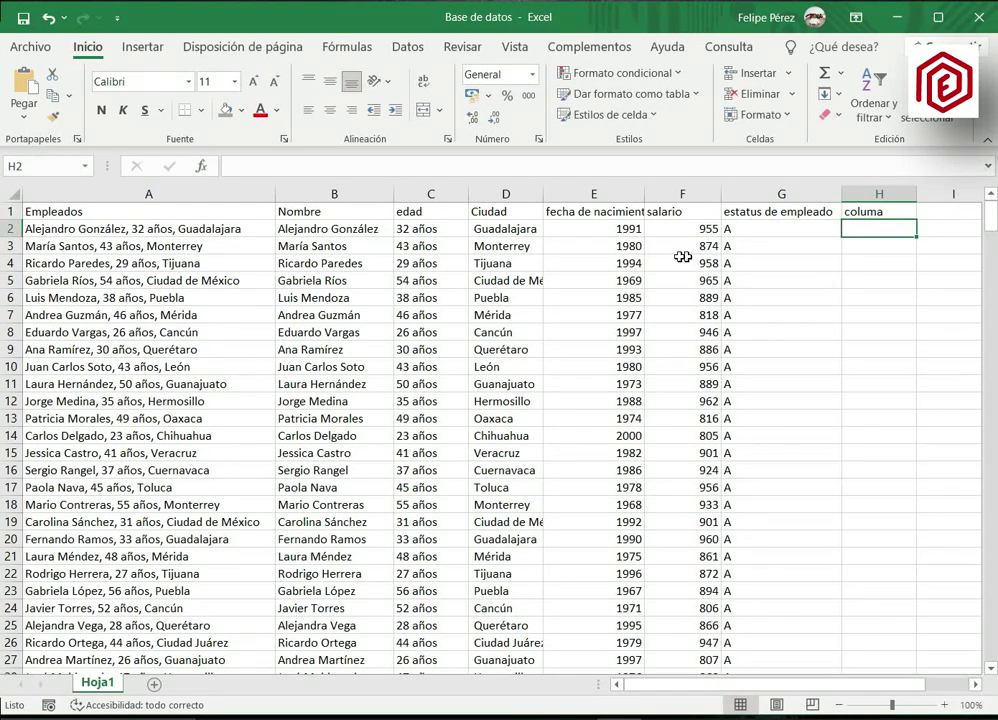
left_click_drag(699, 229, 714, 466)
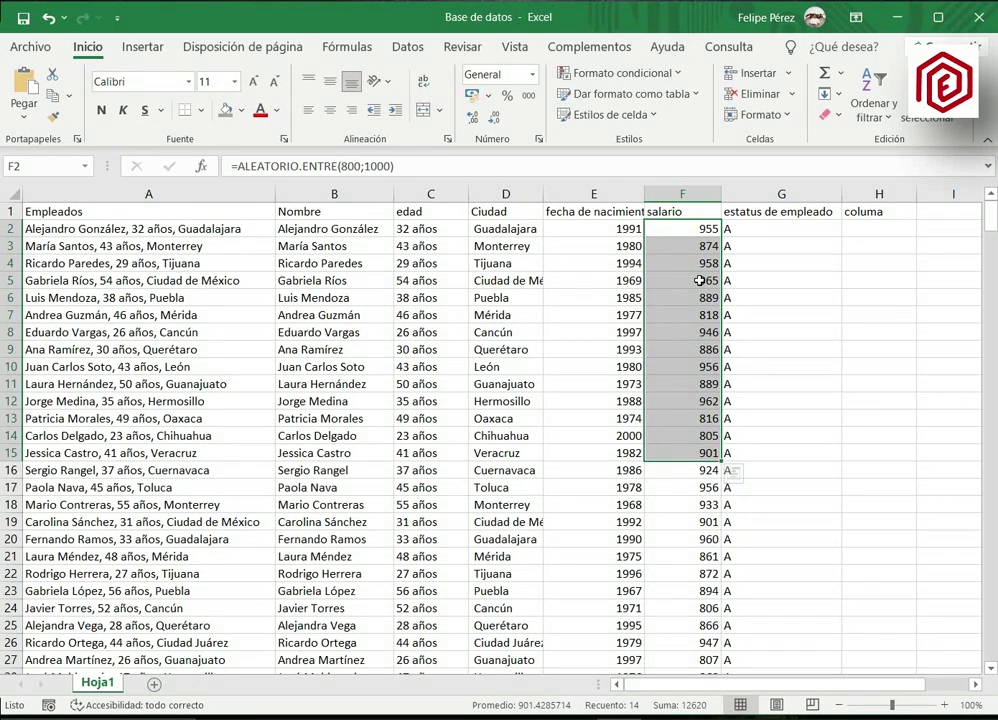
left_click(694, 277)
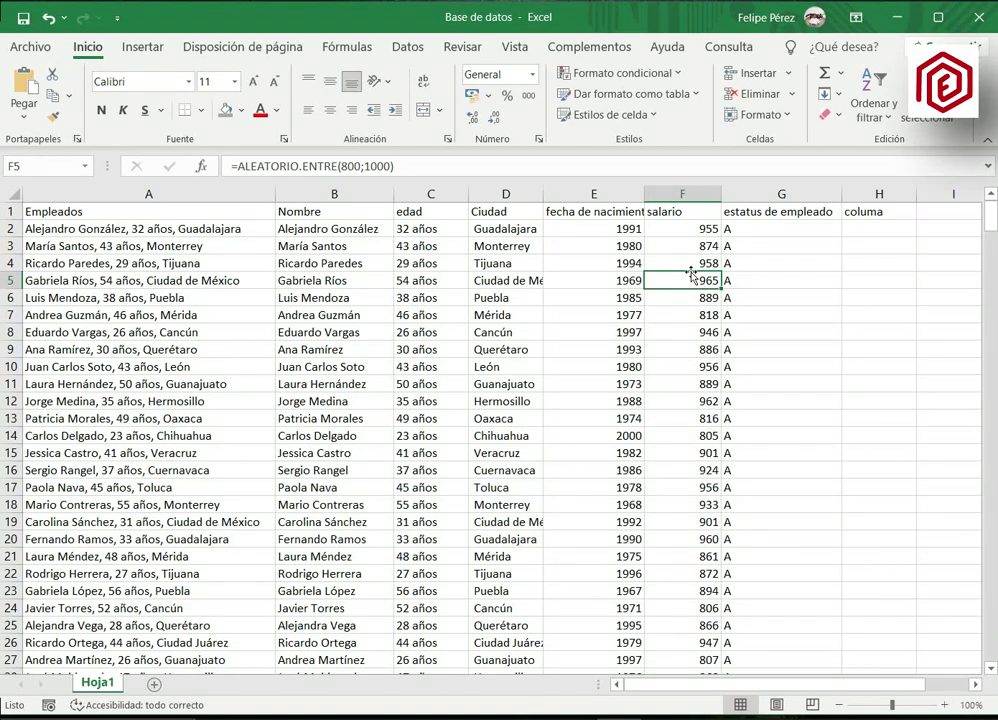
left_click(879, 212)
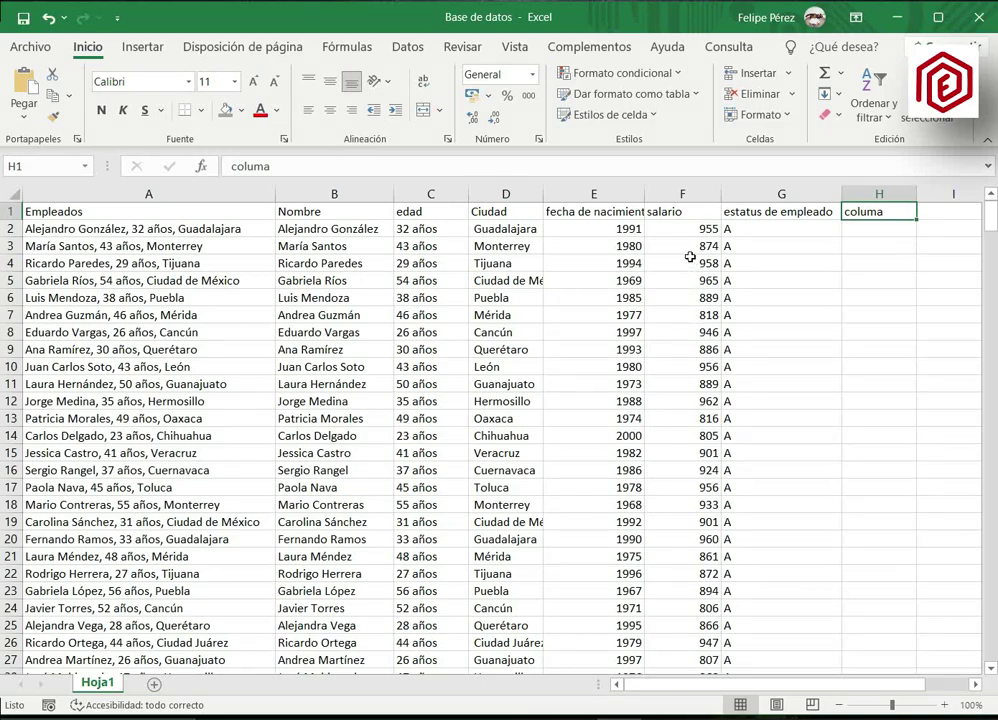
key("Delete")
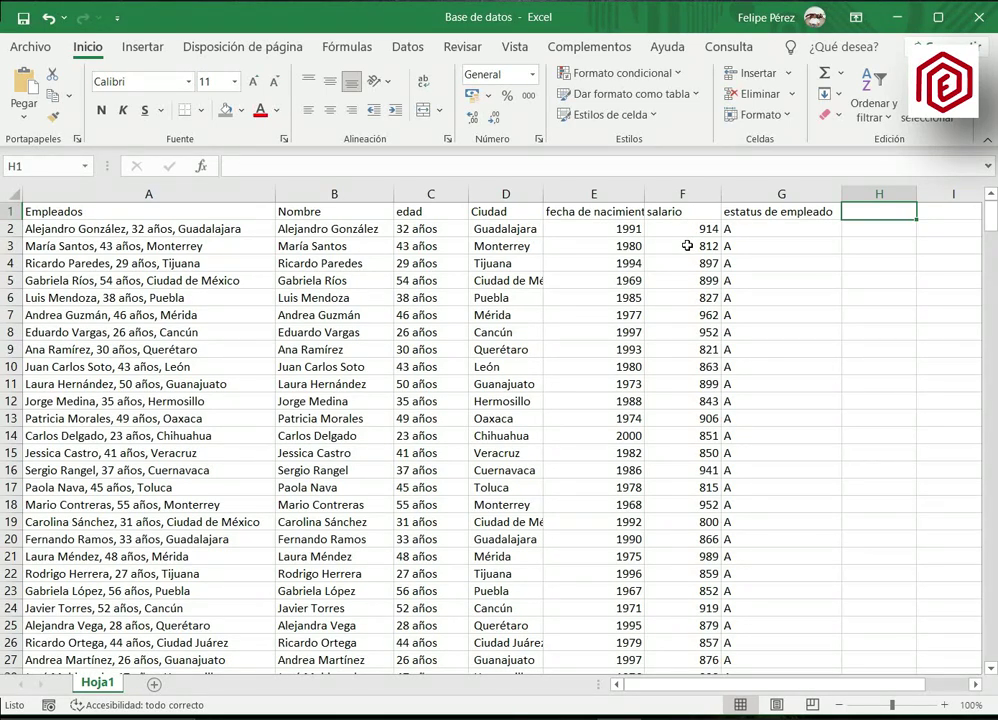
left_click(687, 245)
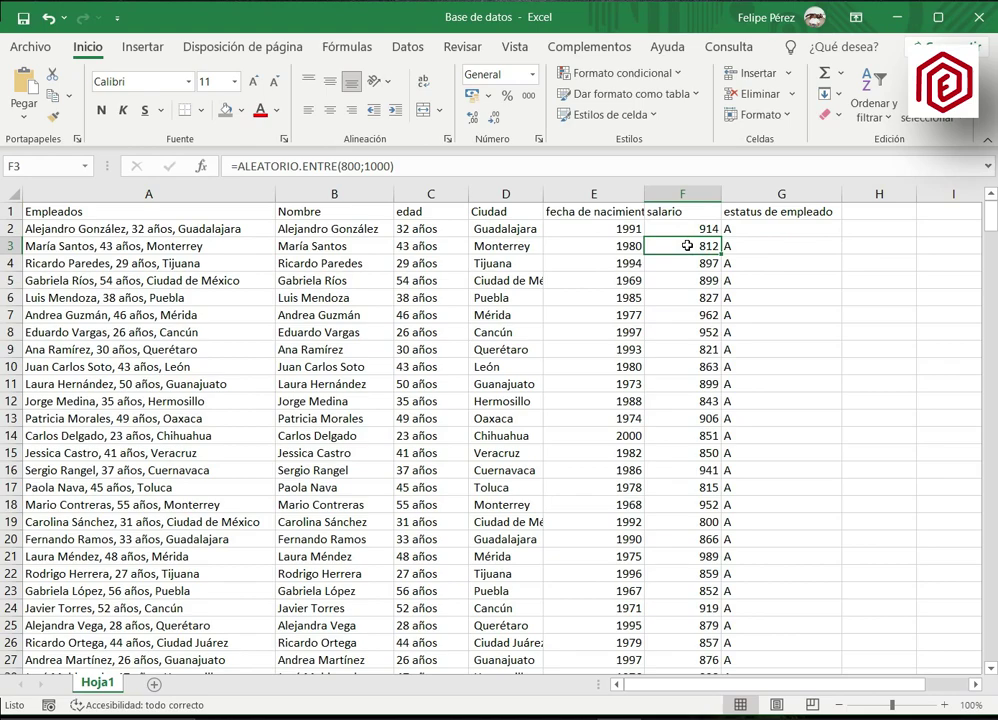
left_click(687, 228)
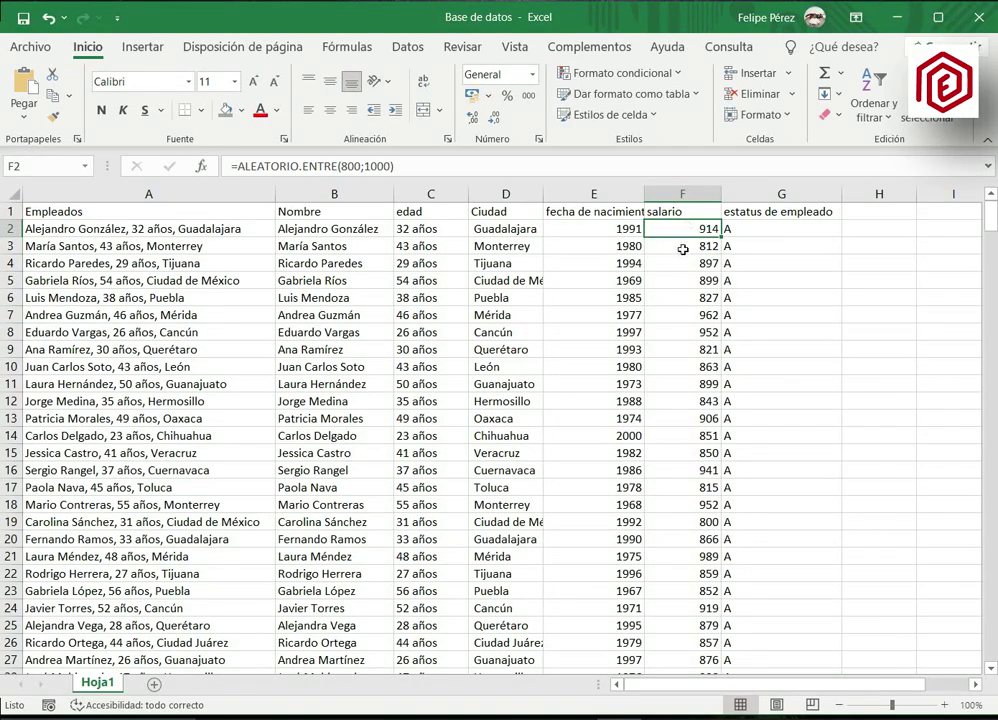
left_click(683, 246)
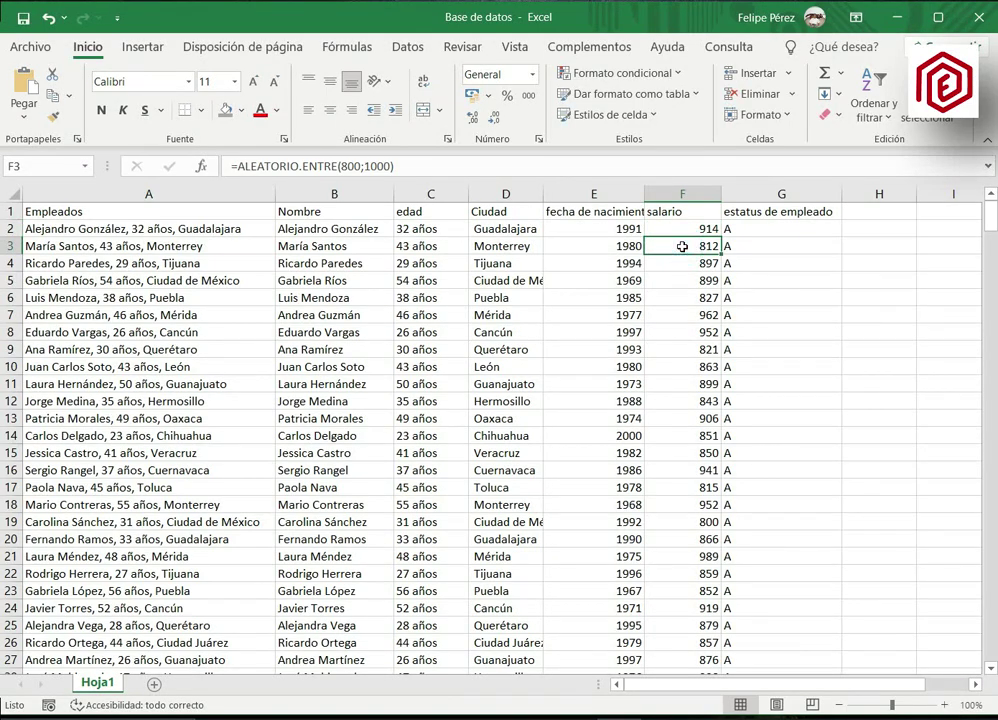
Step: Select the salario cells F3 through F401 and copy them
key("ctrl+shift+Down")
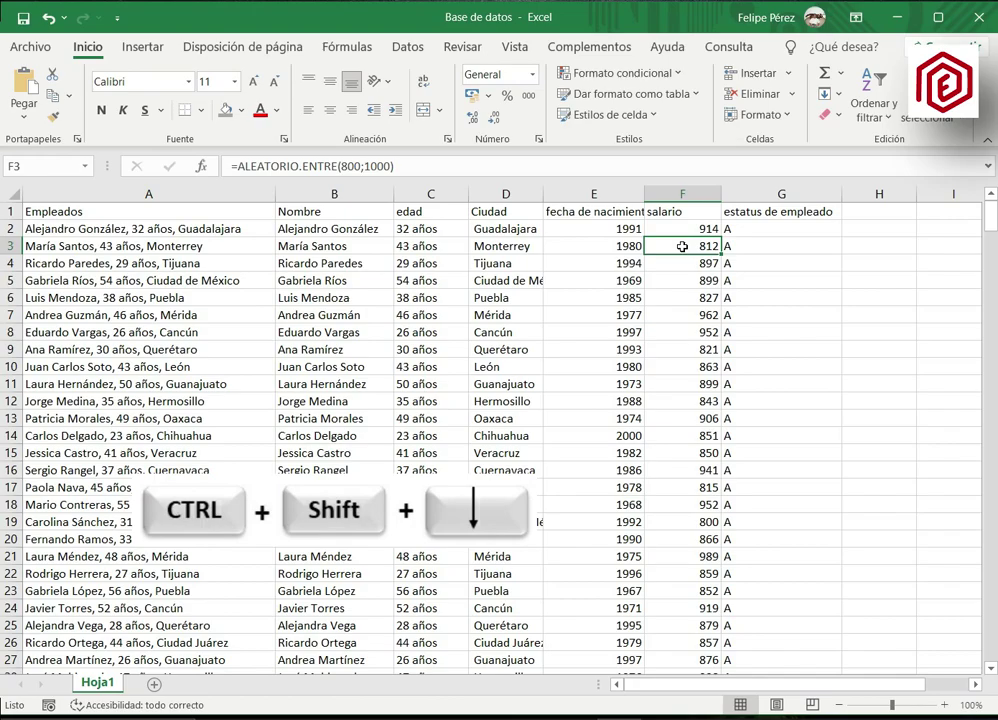
key("ctrl+shift+Down")
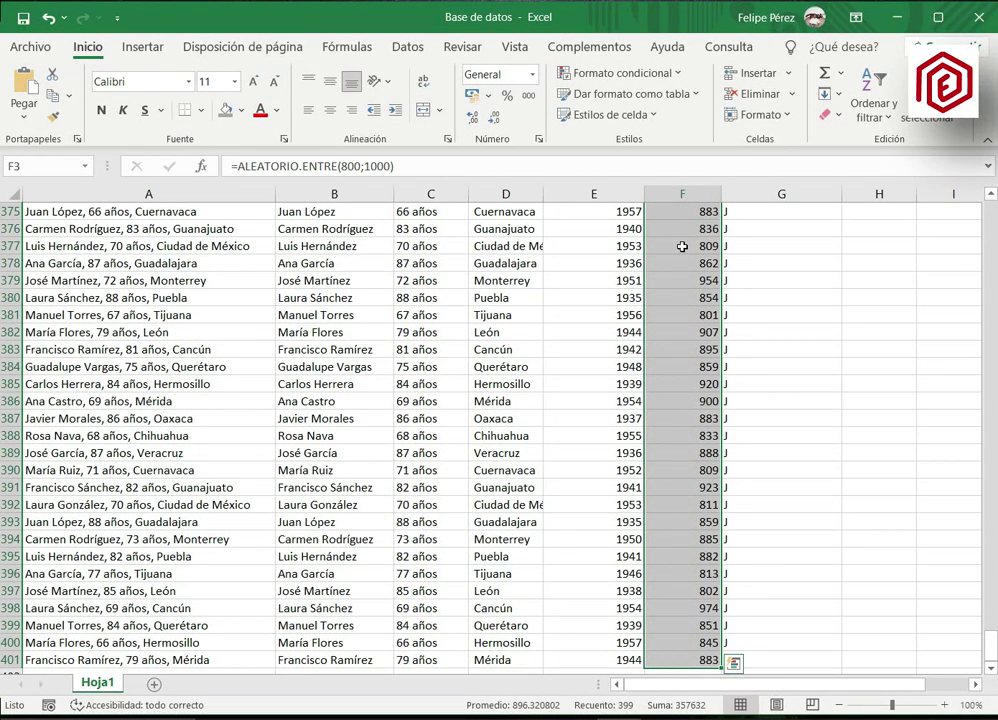
key("ctrl+c")
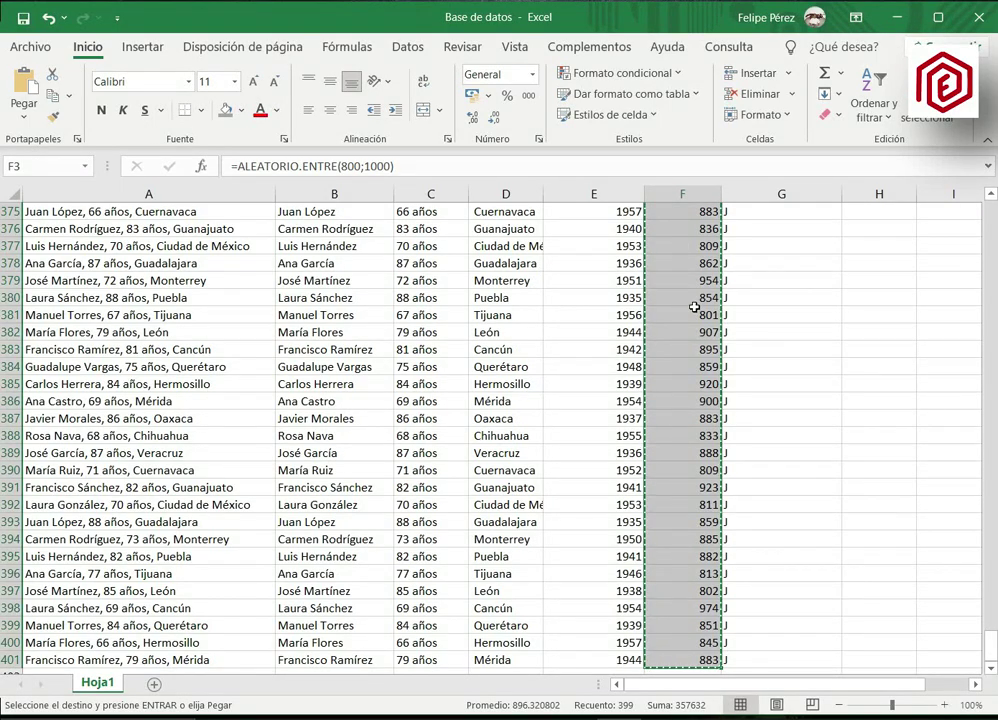
Step: Paste the copied salaries back over themselves with Pegado especial as Valores only
right_click(673, 251)
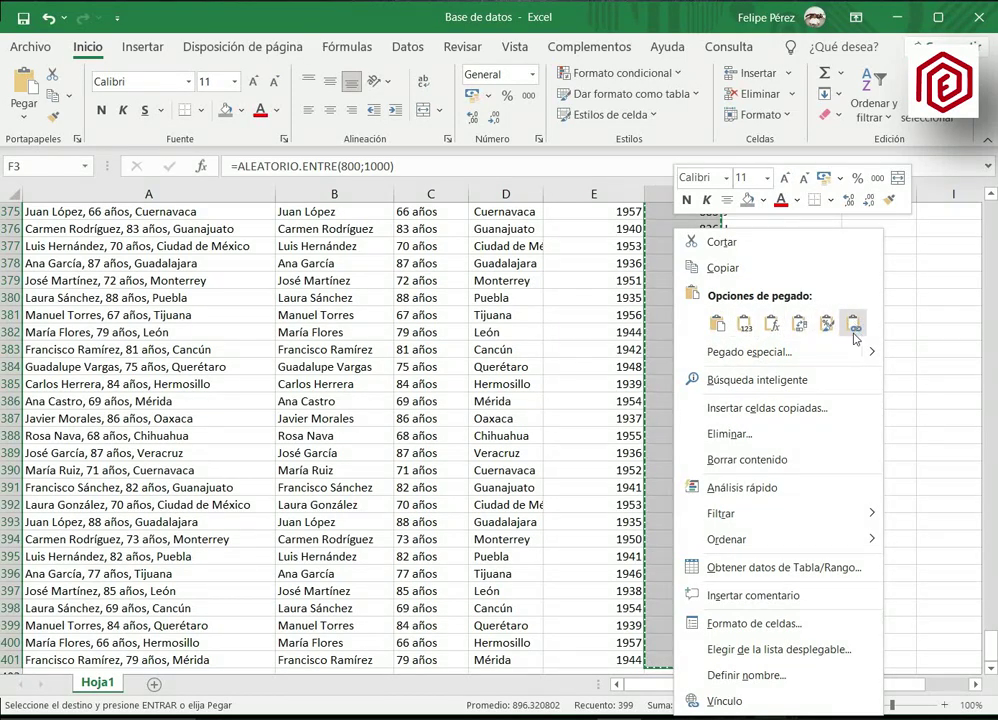
left_click(746, 355)
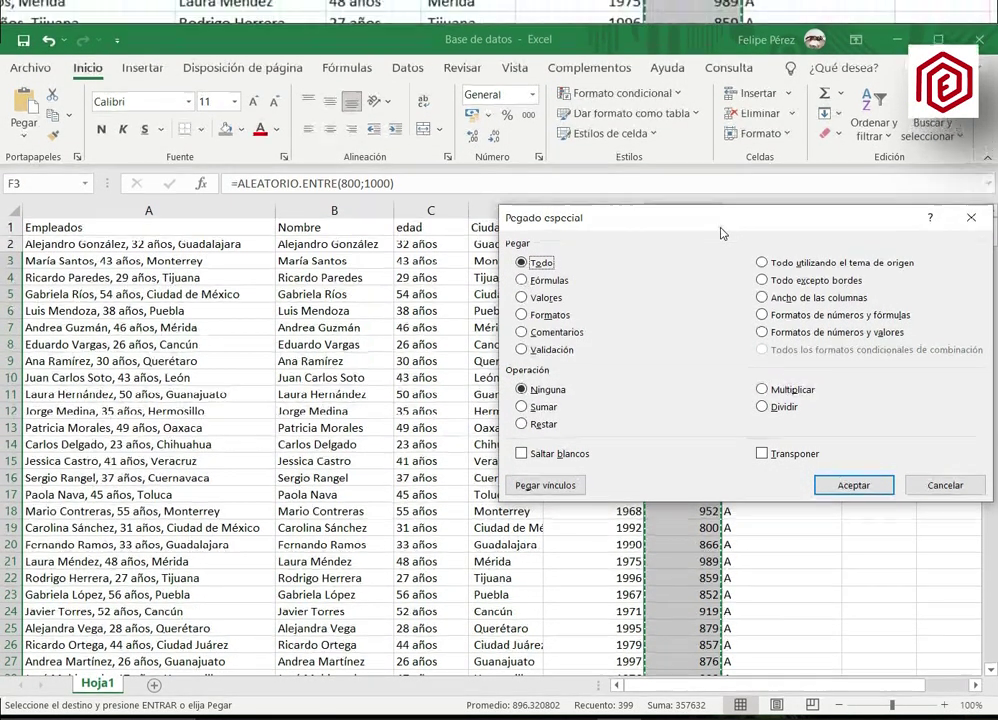
left_click_drag(720, 218, 498, 191)
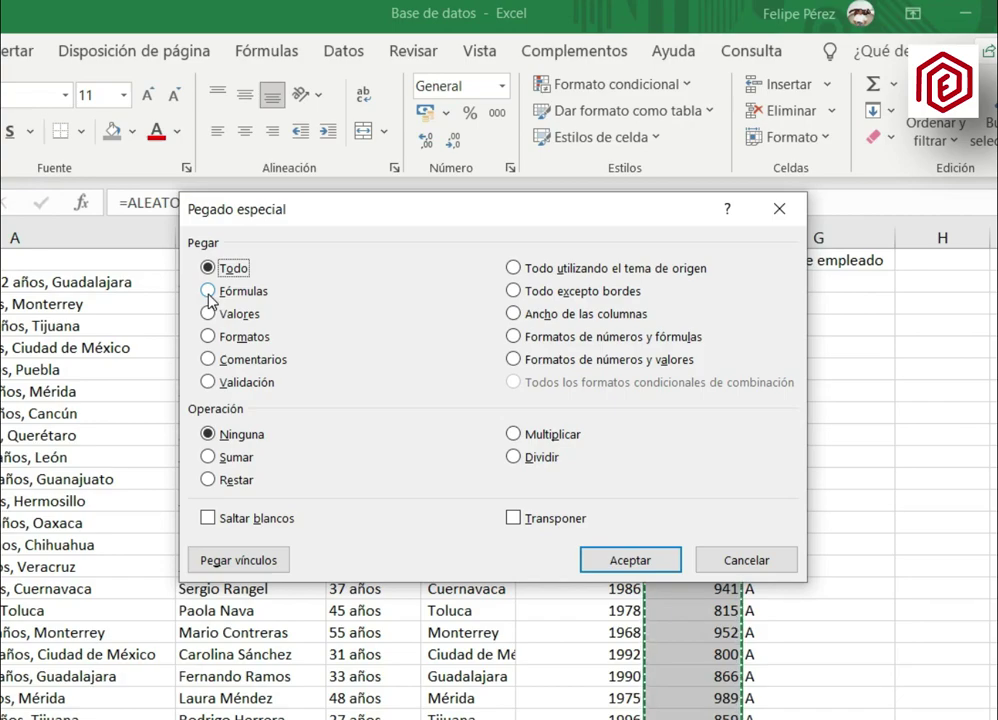
left_click(208, 314)
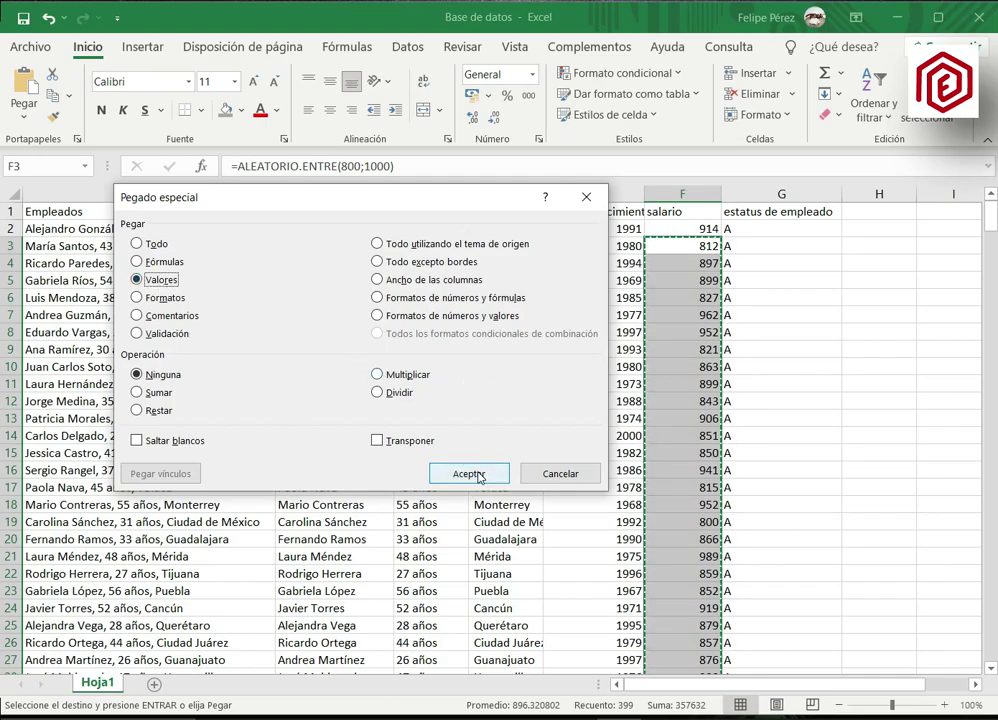
left_click(479, 476)
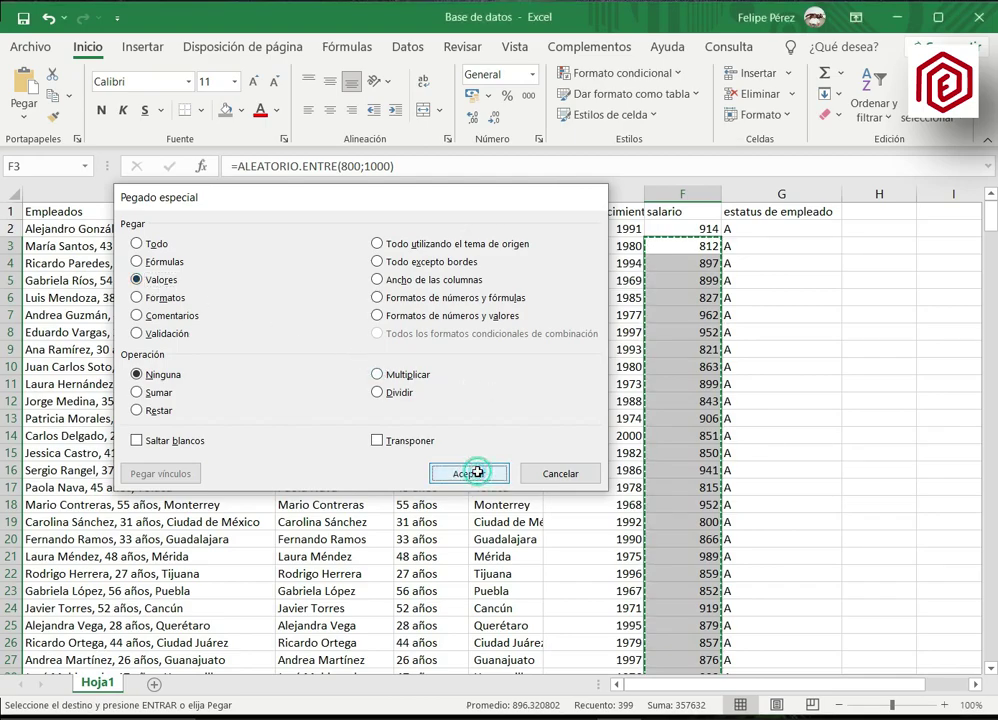
left_click(683, 258)
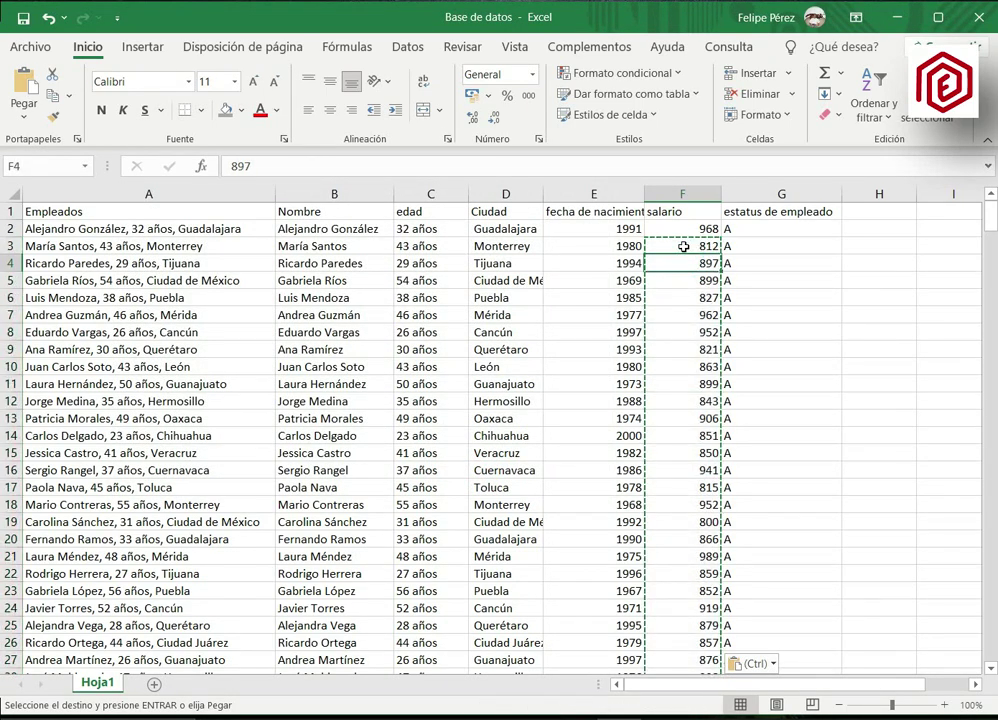
Step: Clear the copy outline around the pasted salario column
left_click(683, 246)
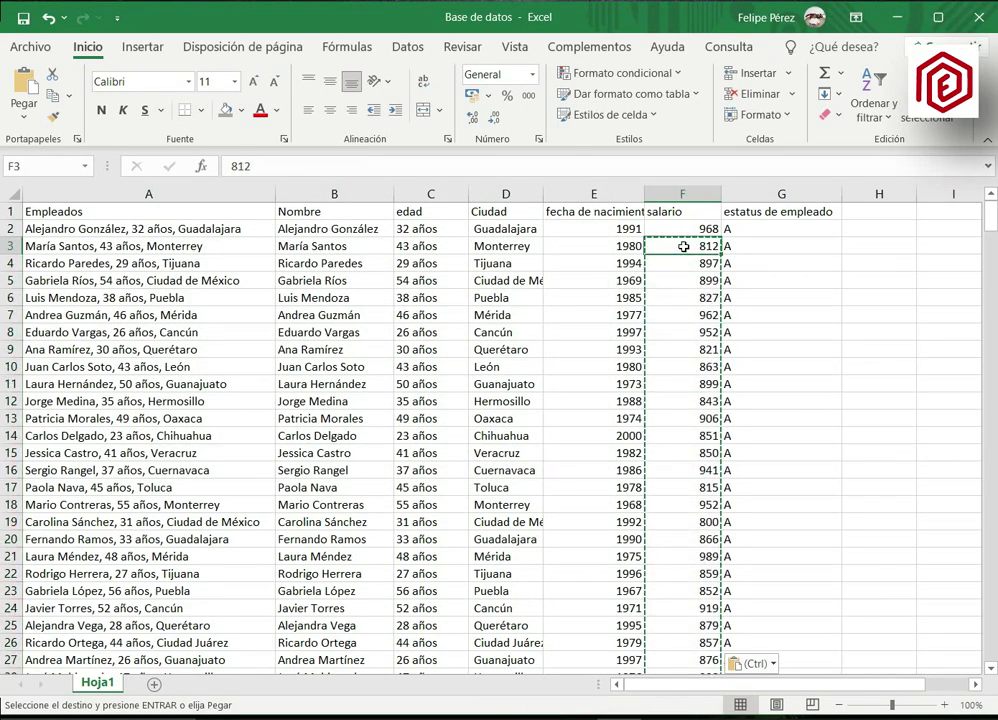
key("Escape")
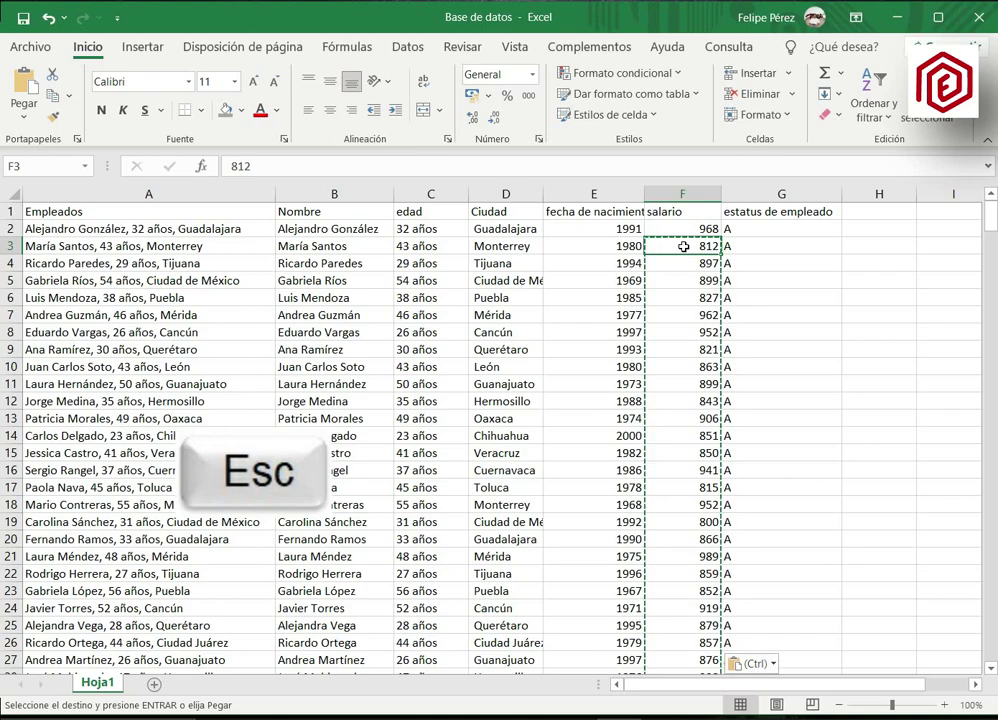
key("Escape")
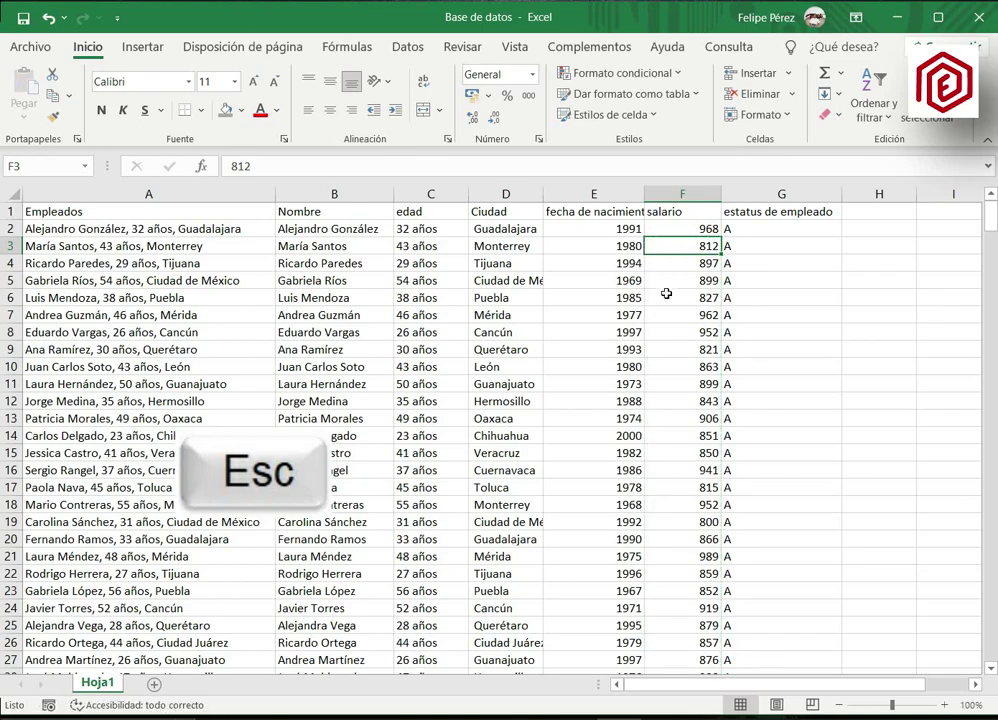
Step: Verify F6 and F7 hold fixed numbers while F2 keeps its ALEATORIO.ENTRE formula
left_click(672, 296)
left_click(666, 316)
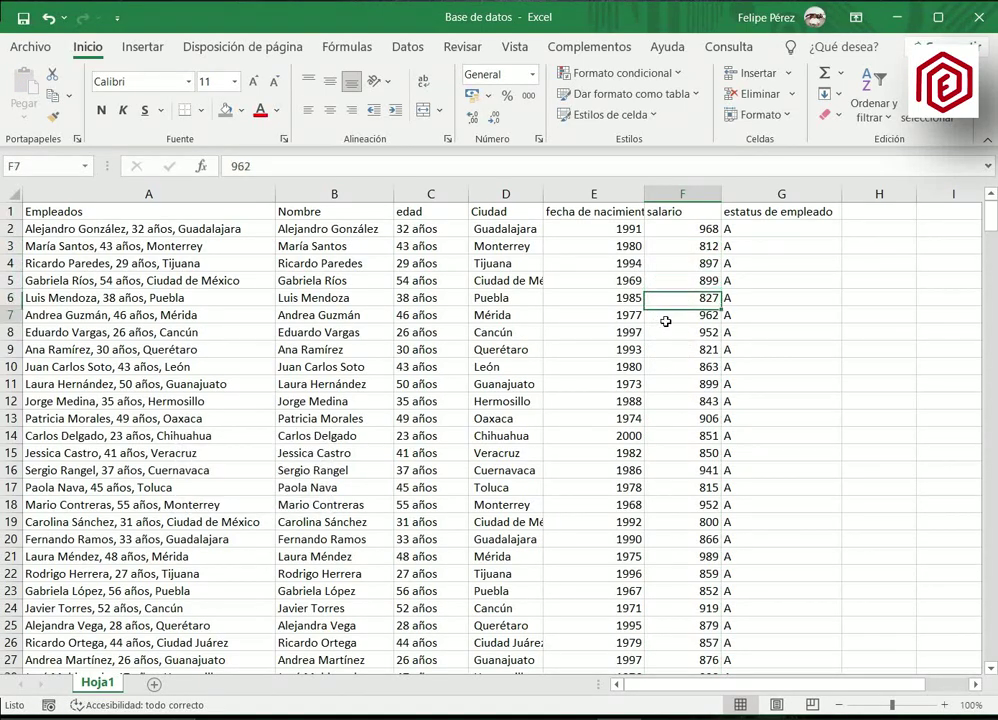
left_click(681, 232)
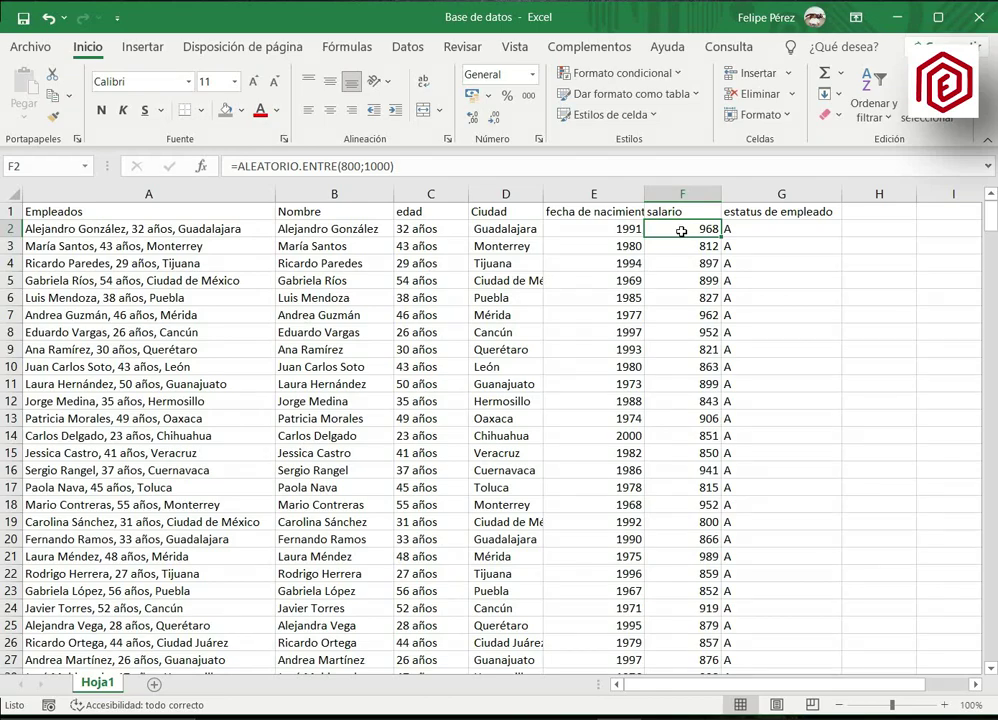
key("Down")
key("Down")
key("Down")
key("Down")
key("Down")
key("Down")
key("Down")
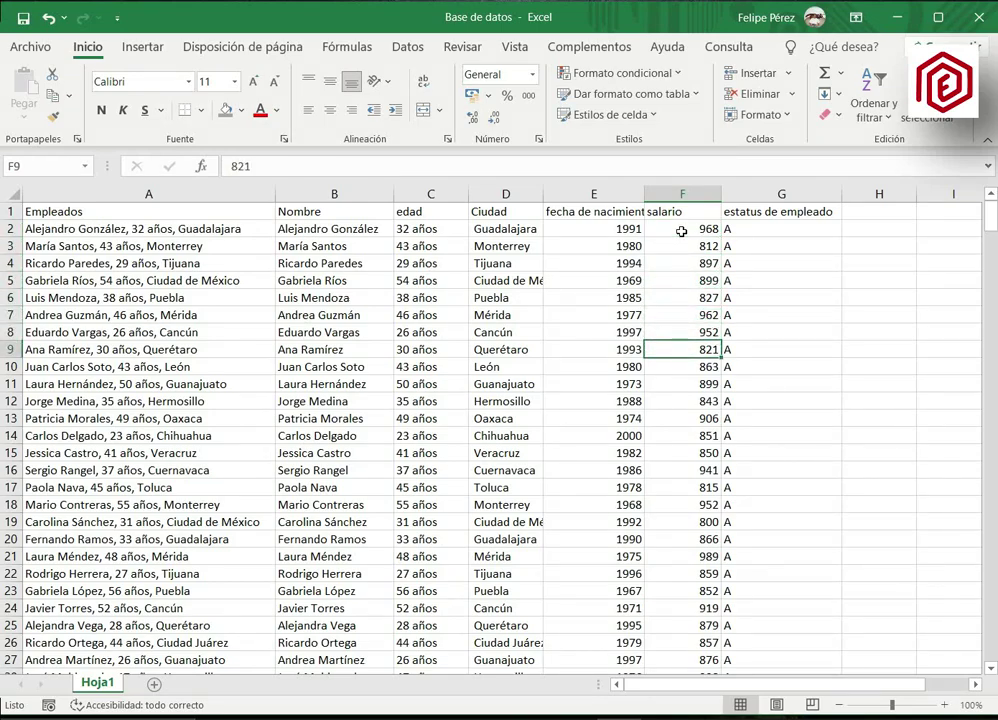
key("Down")
key("Down")
key("Up")
key("Up")
left_click(862, 211)
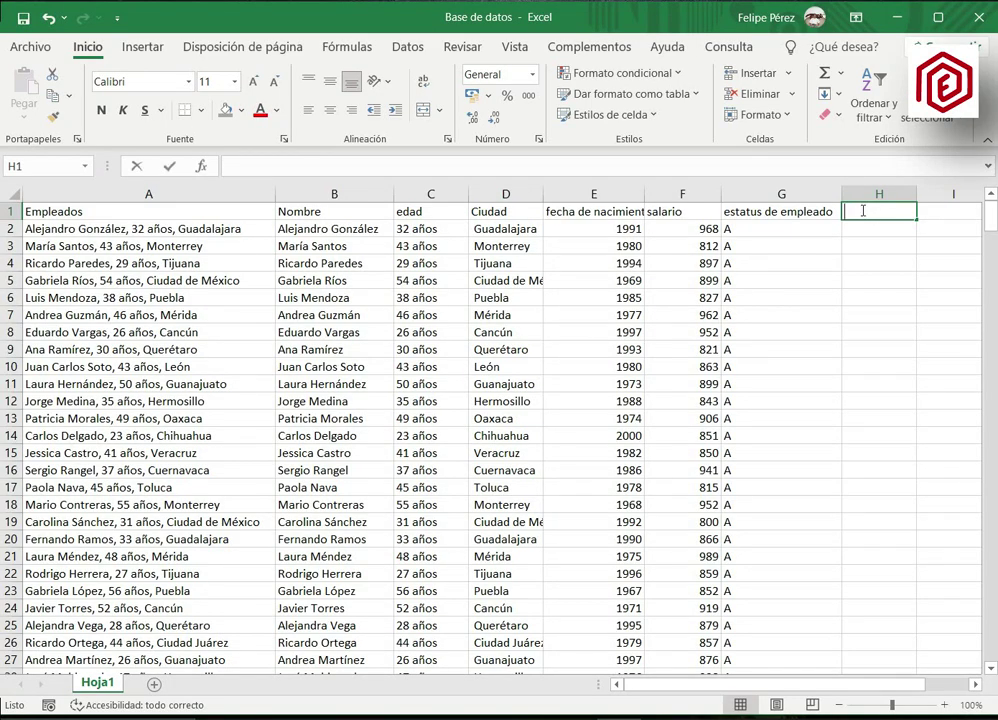
Step: Enter test text 'asdfasd' in H1 to force recalculation and select F4:F16 to view their sum
type("asdfasd")
key("Return")
left_click_drag(700, 263, 703, 465)
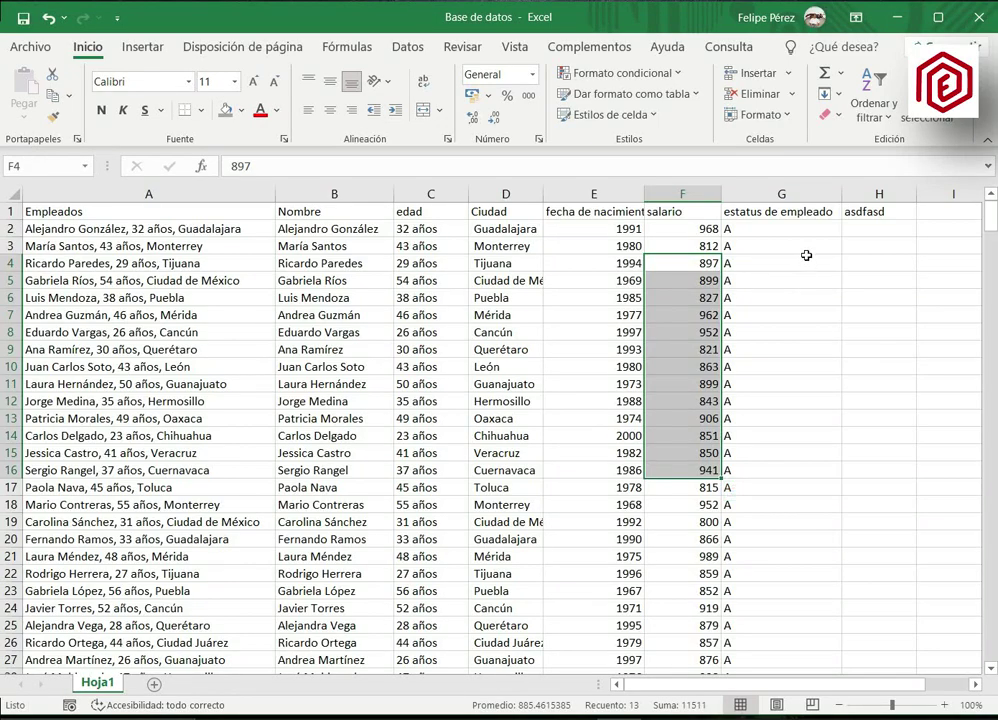
left_click(688, 234)
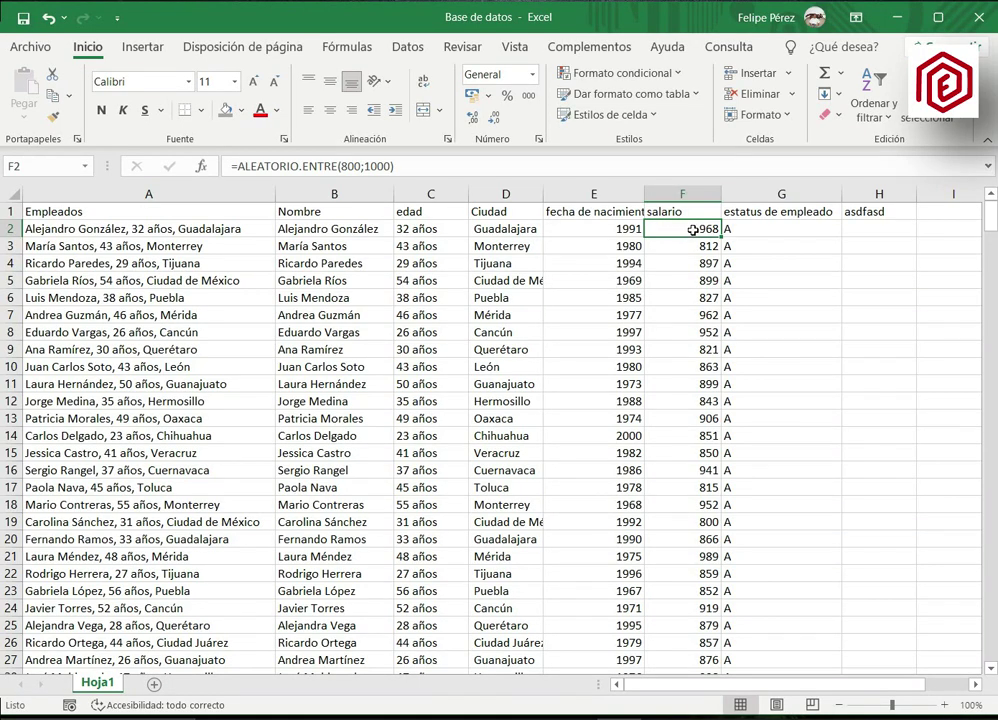
Step: Delete the H1 test entry and confirm only F2 recalculated, to 904, while salaries below stayed fixed
left_click(851, 212)
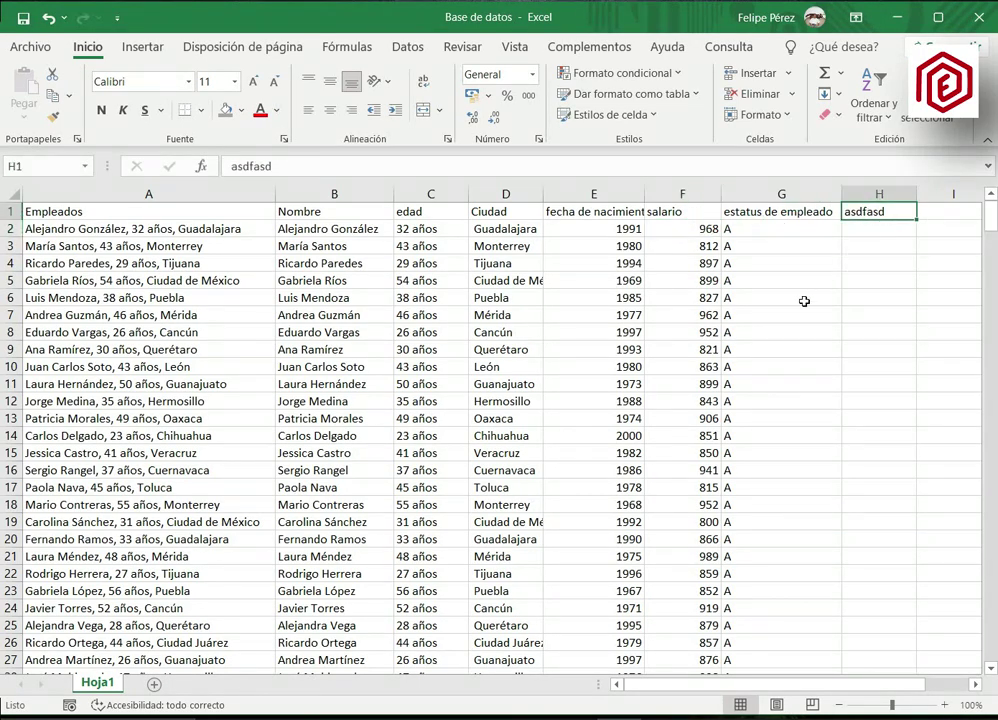
key("Delete")
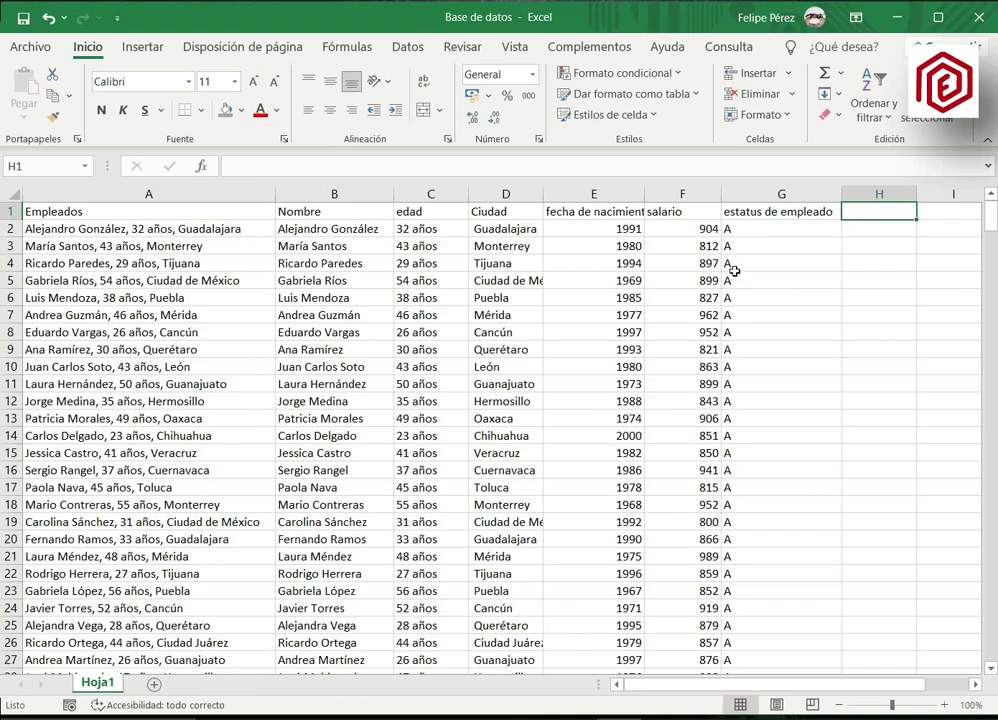
left_click(698, 229)
key("Down")
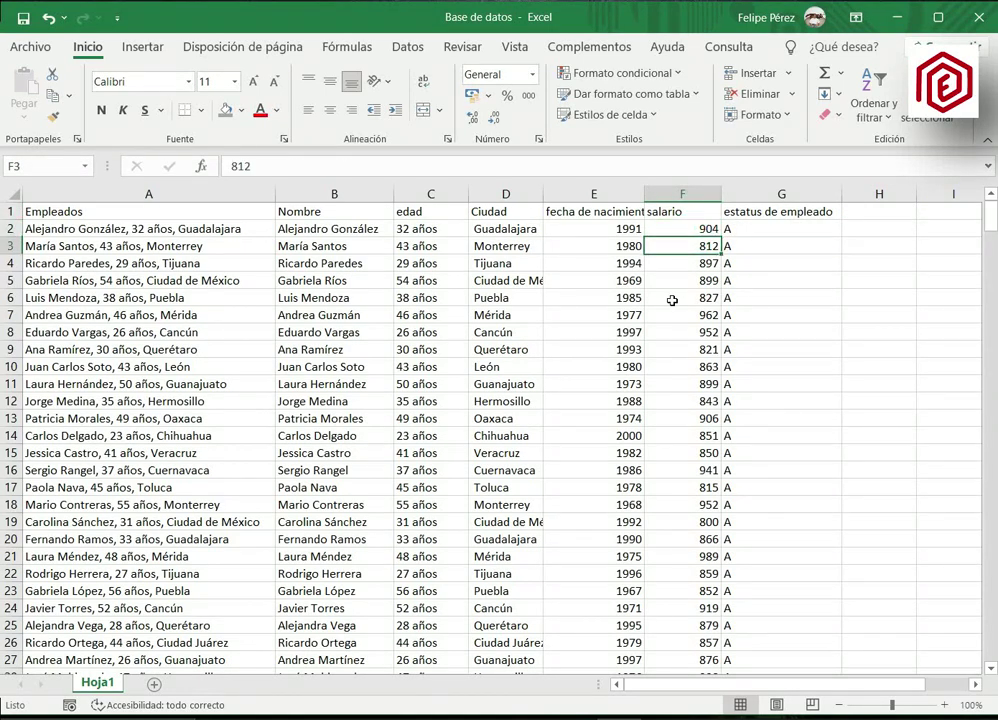
key("Down")
key("Down")
key("Down")
key("Down")
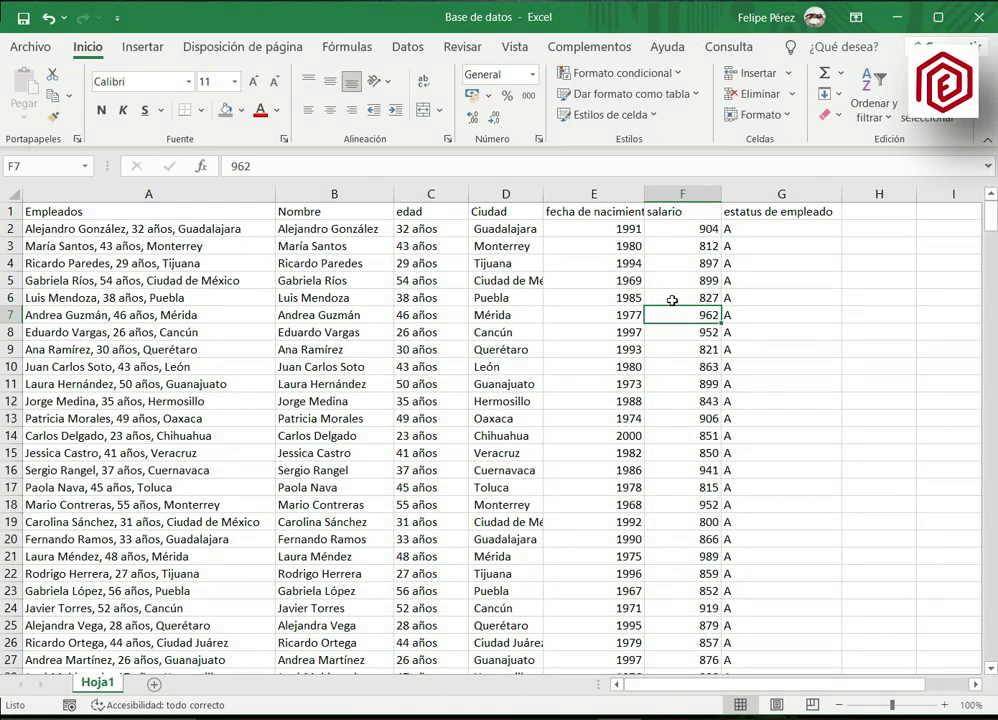
key("Up")
key("Up")
key("Up")
key("Up")
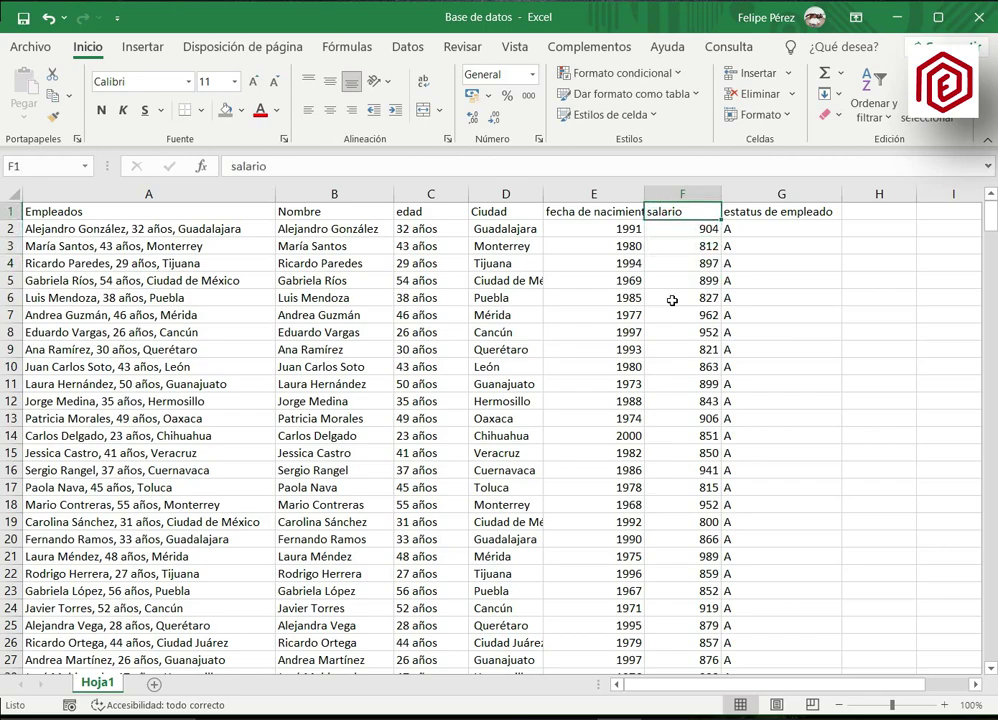
key("Left")
key("Left")
key("Left")
key("Left")
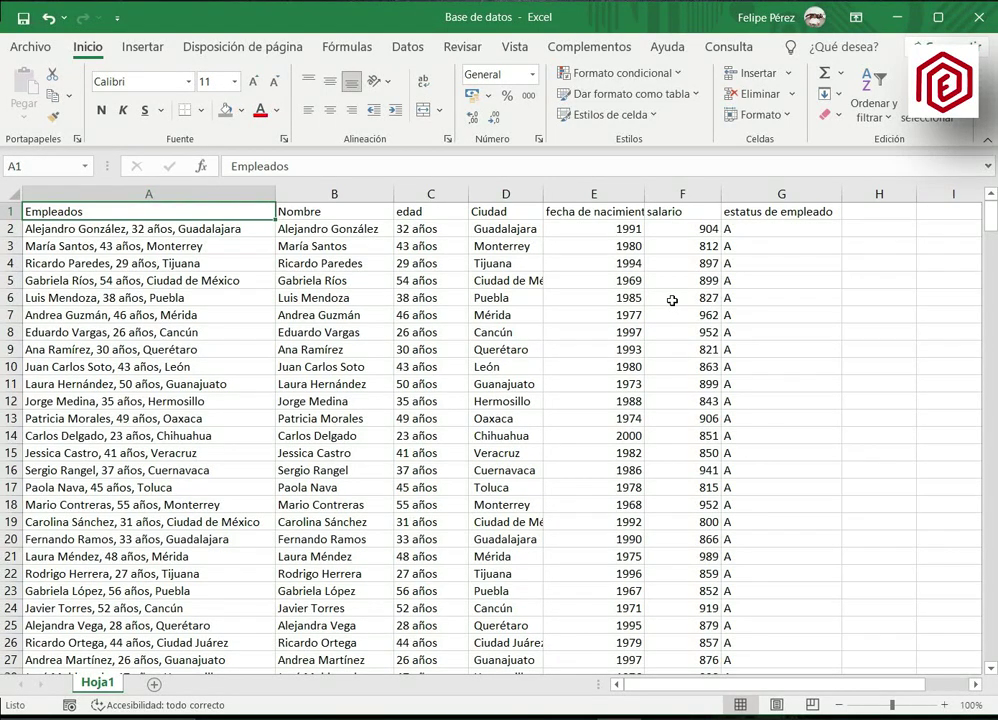
key("Down")
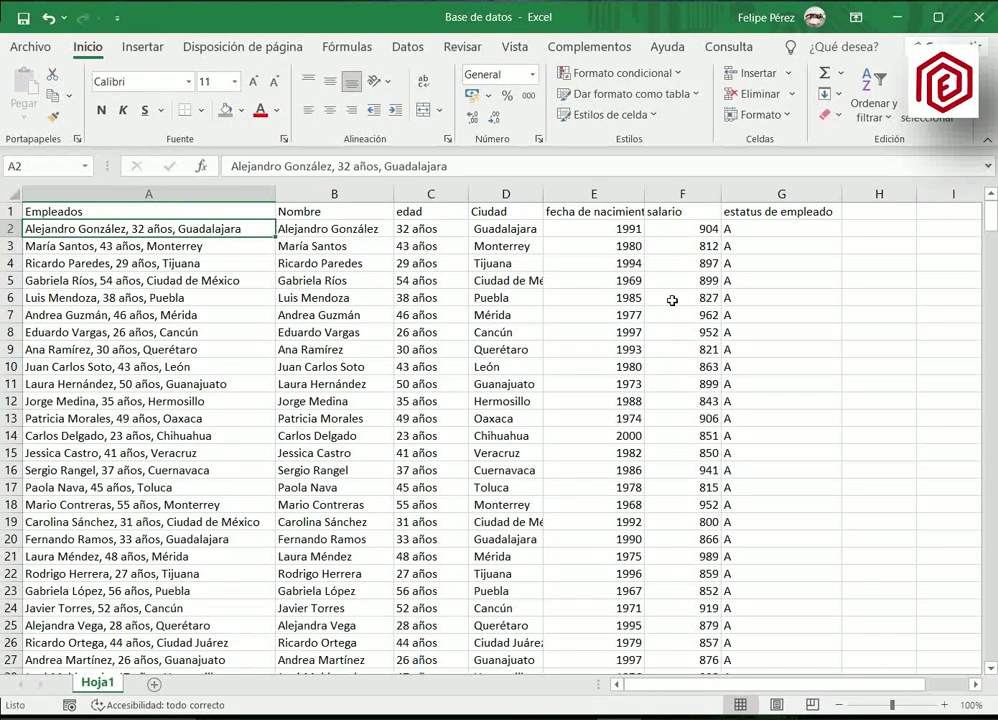
key("Right")
key("Right")
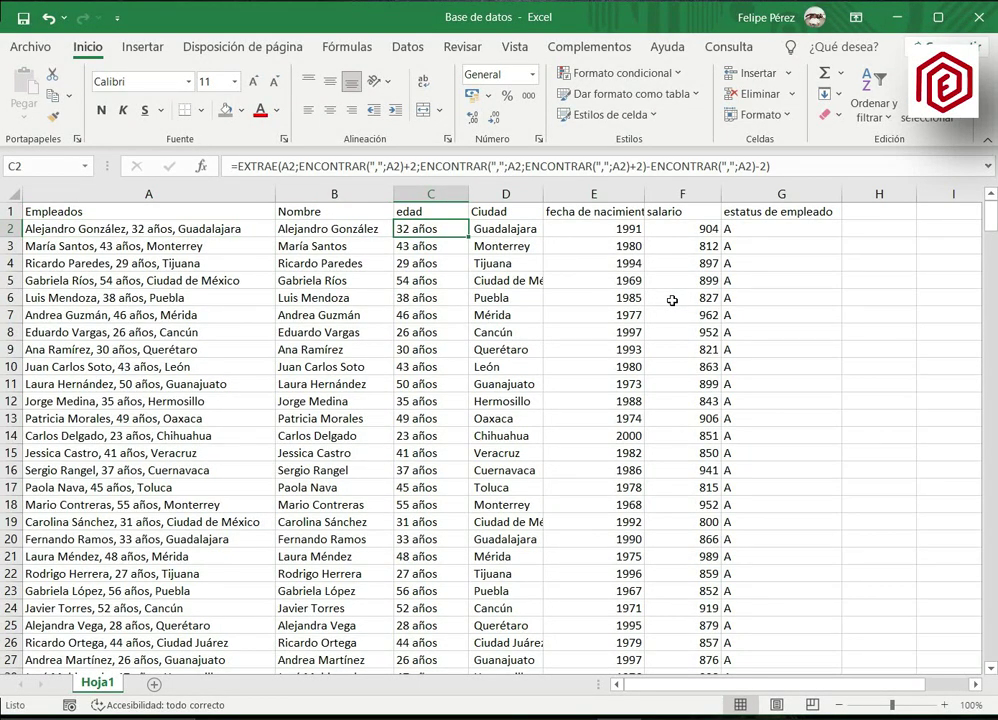
key("Left")
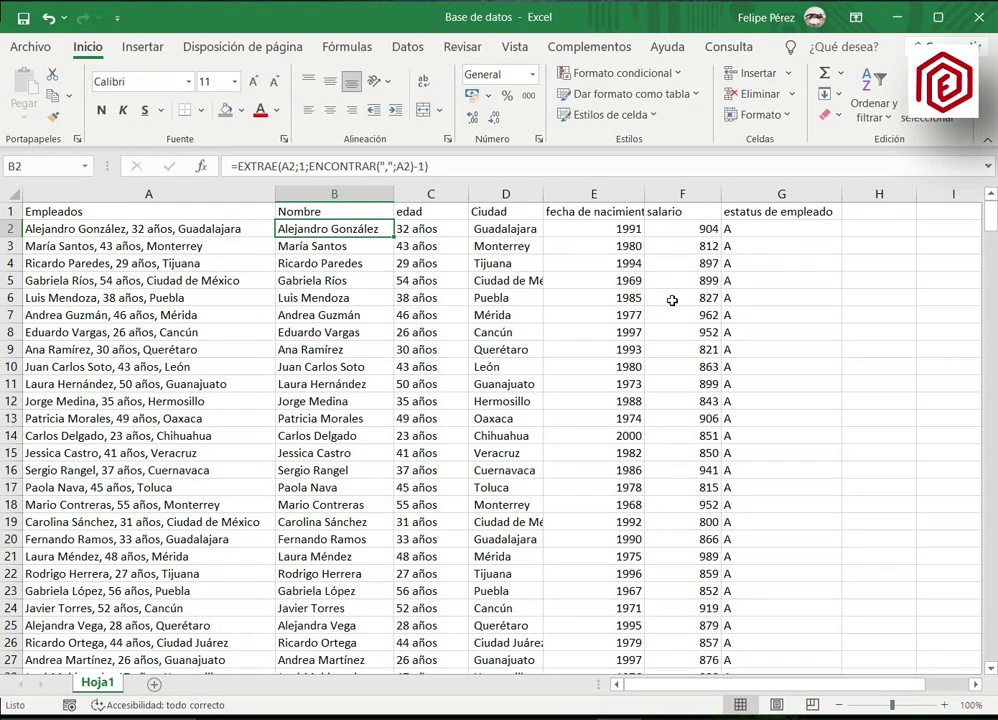
key("Right")
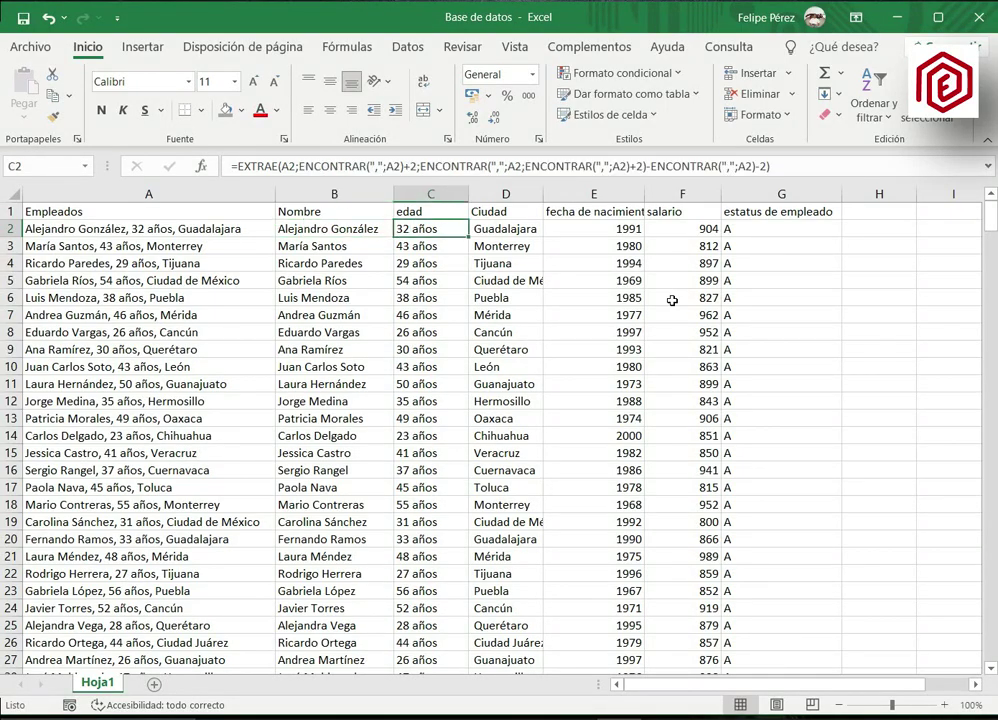